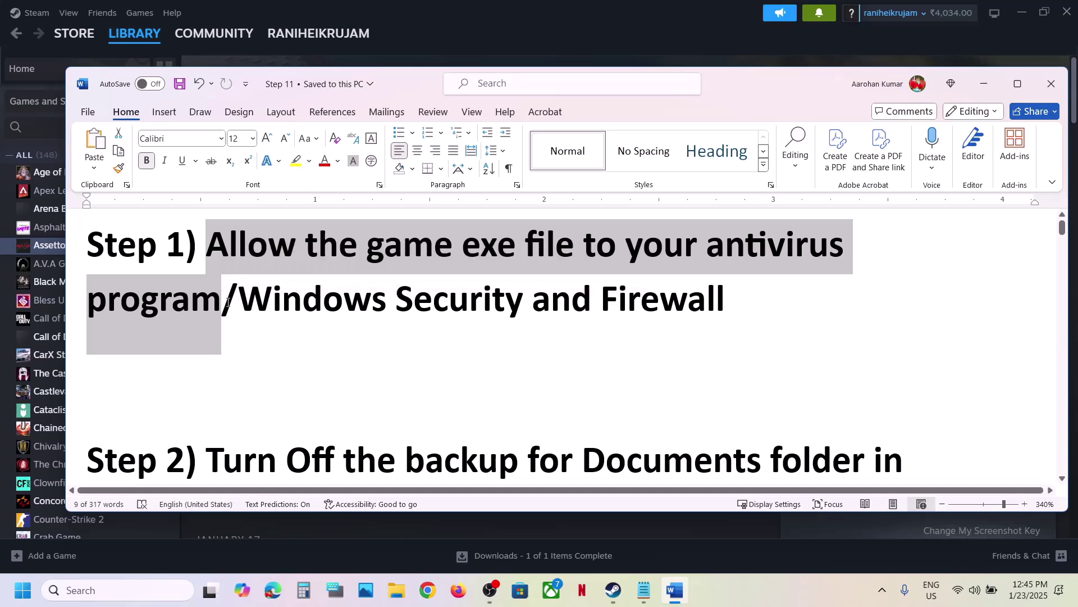
Select the antivirus part of Step 1 in the notes, then bring the Steam library forward.
{"action": "left_click", "coordinate": [228, 301]}
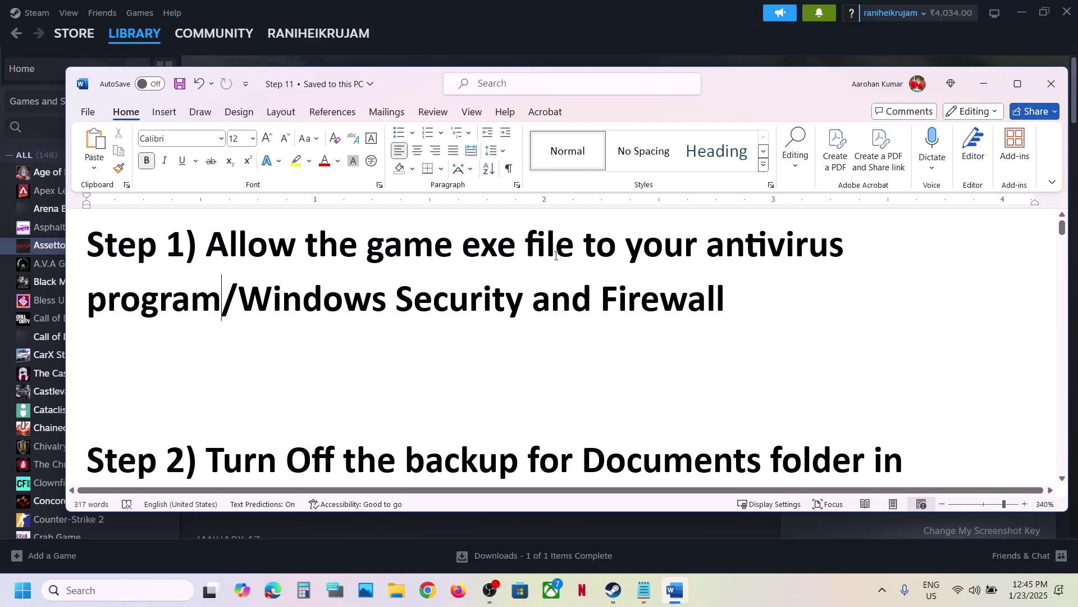
{"action": "left_click_drag", "start_coordinate": [241, 304], "coordinate": [557, 266]}
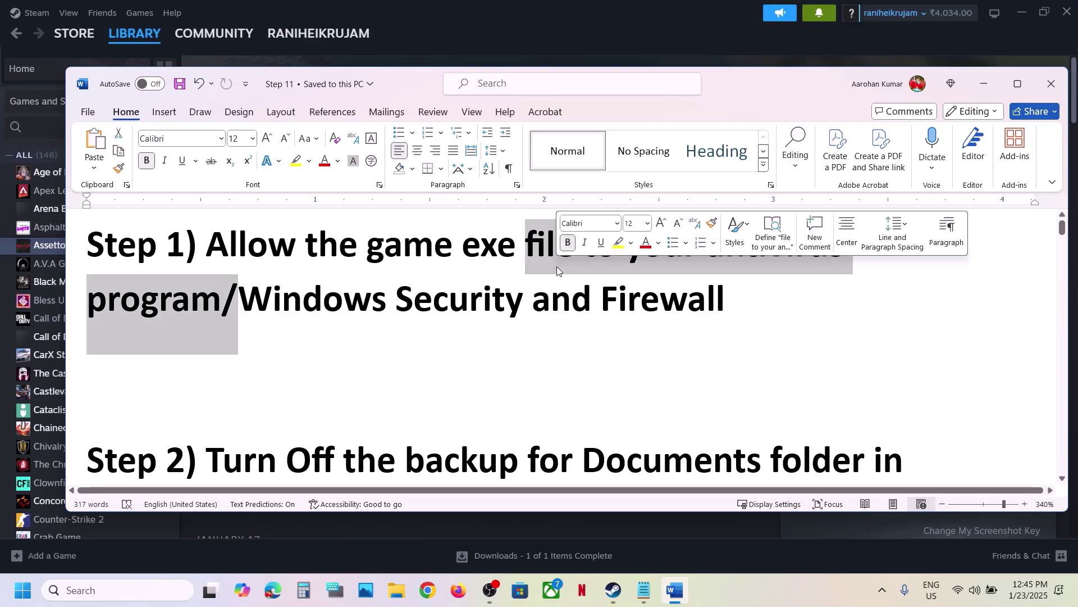
{"action": "left_click", "coordinate": [604, 32]}
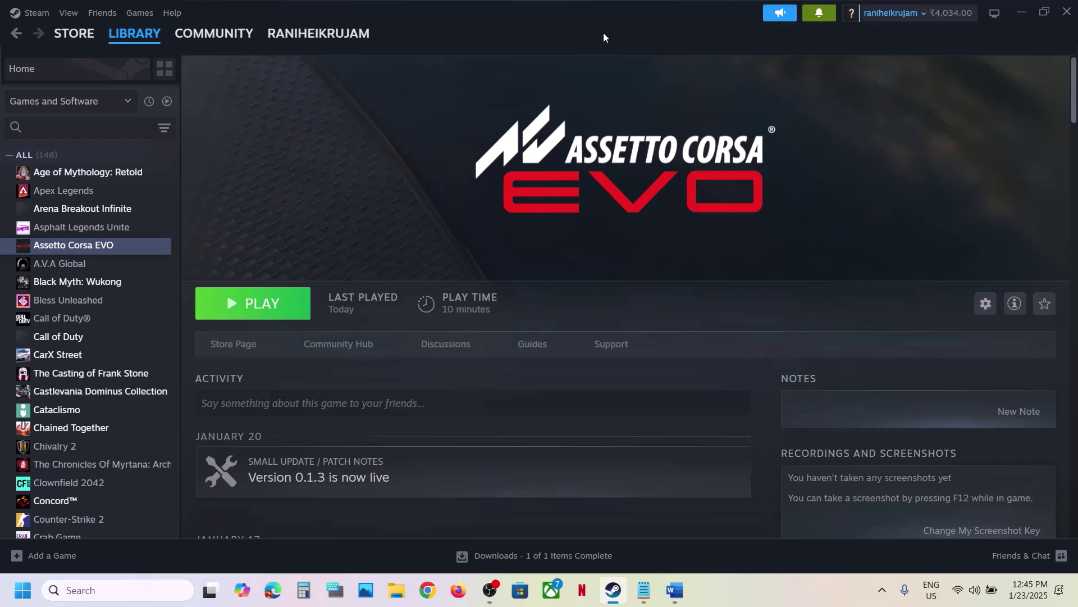
Open Windows Settings and go to the Windows Security page under Privacy & security.
{"action": "key", "text": "super+i"}
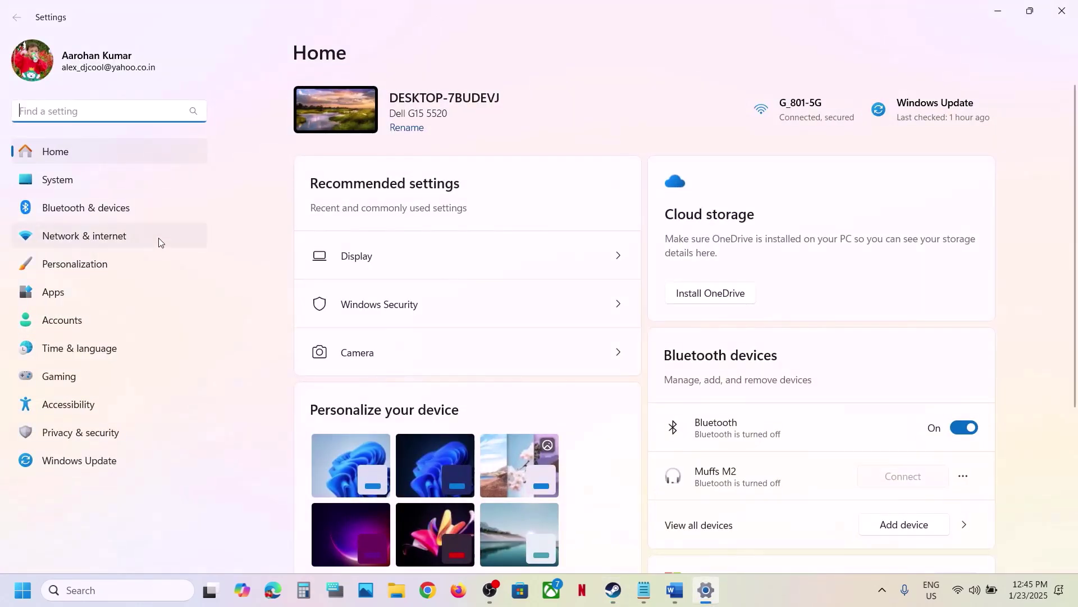
{"action": "left_click", "coordinate": [73, 431]}
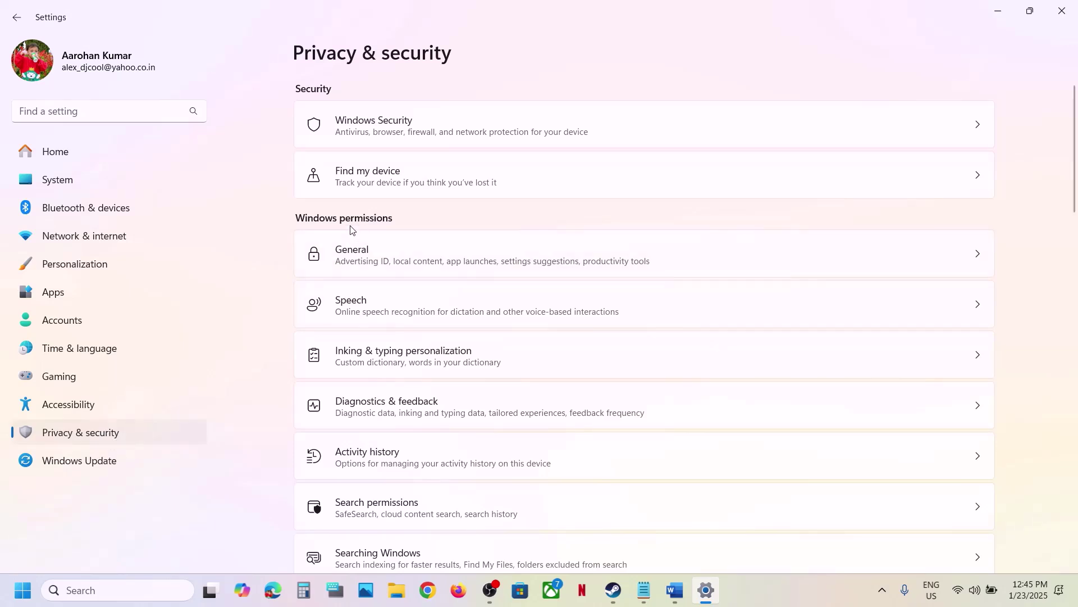
{"action": "left_click", "coordinate": [417, 133]}
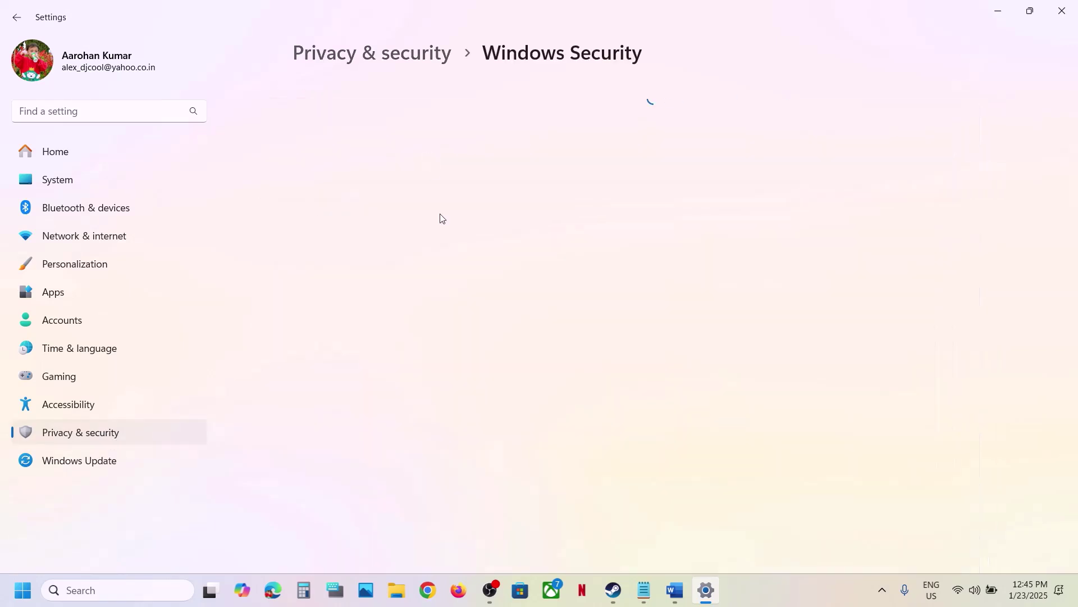
Go to ransomware protection's Controlled folder access allowed apps and start browsing all apps.
{"action": "left_click", "coordinate": [403, 204]}
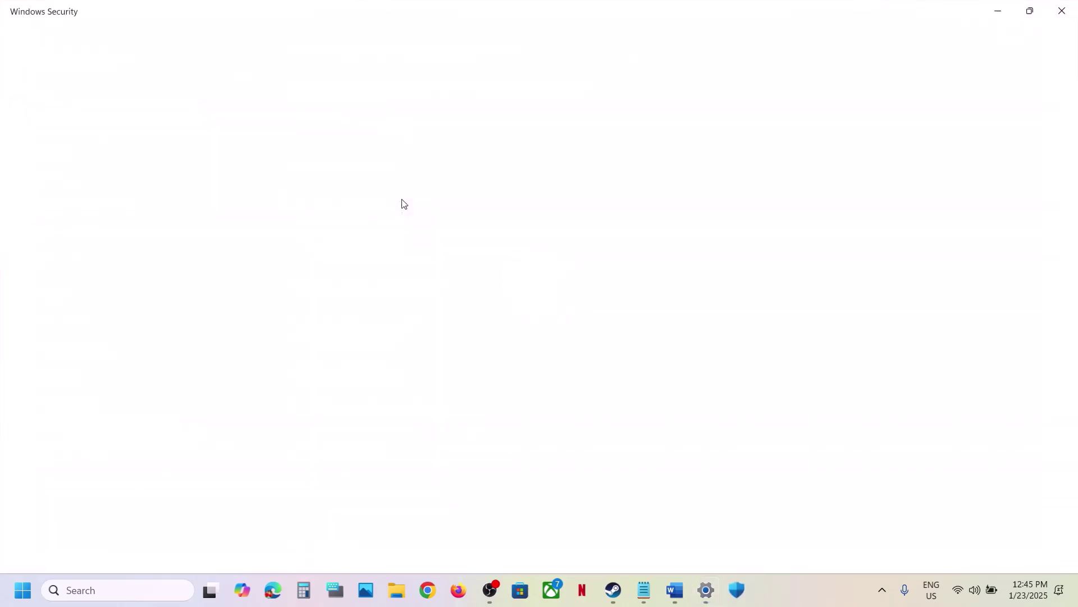
{"action": "scroll", "coordinate": [412, 294], "scroll_direction": "down", "scroll_amount": 3}
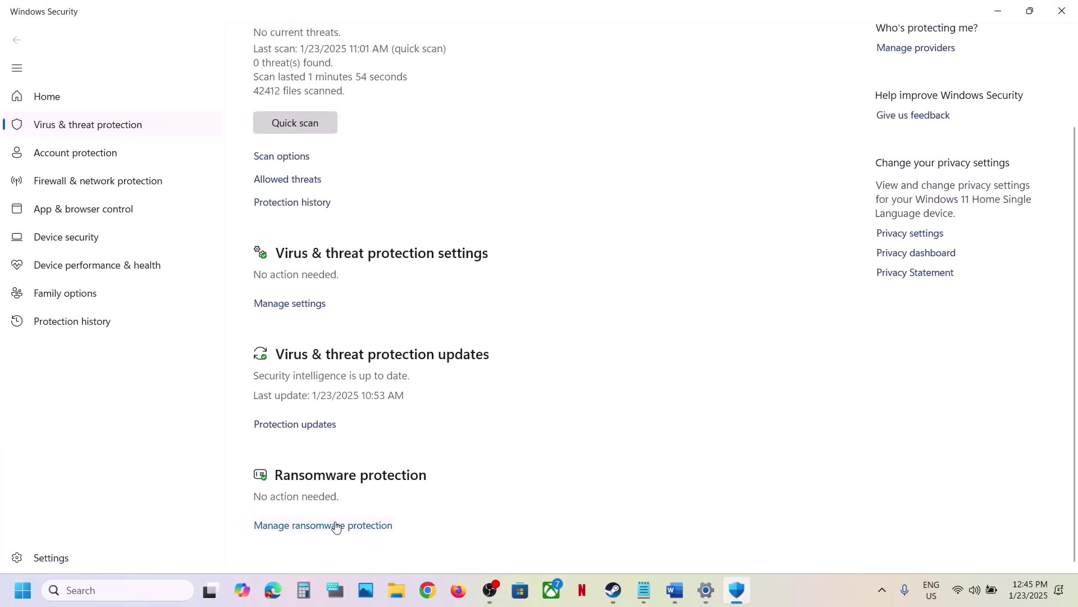
{"action": "left_click", "coordinate": [336, 524]}
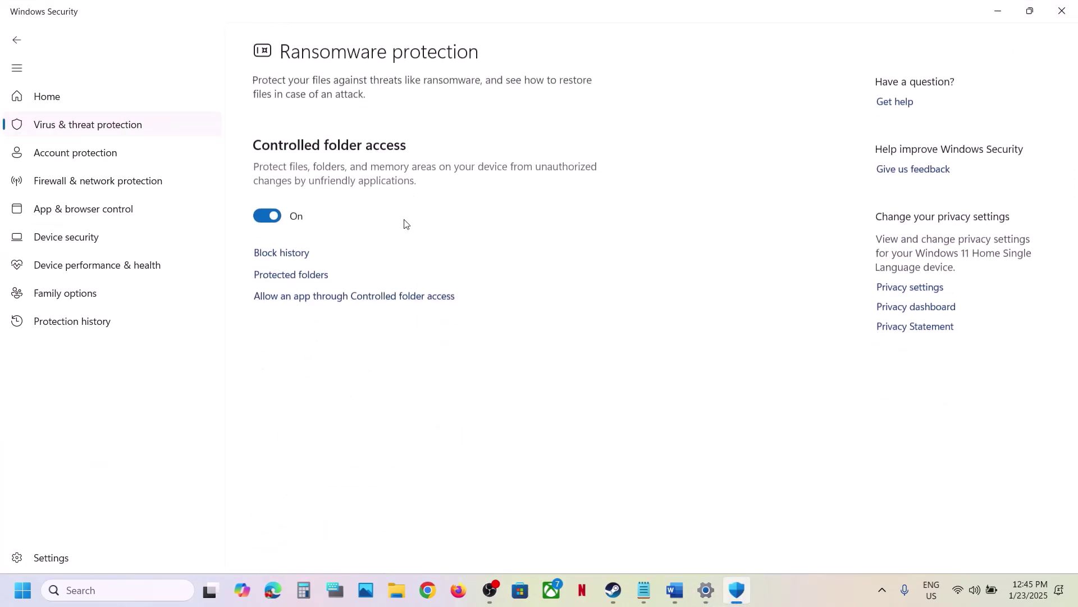
{"action": "left_click", "coordinate": [353, 298]}
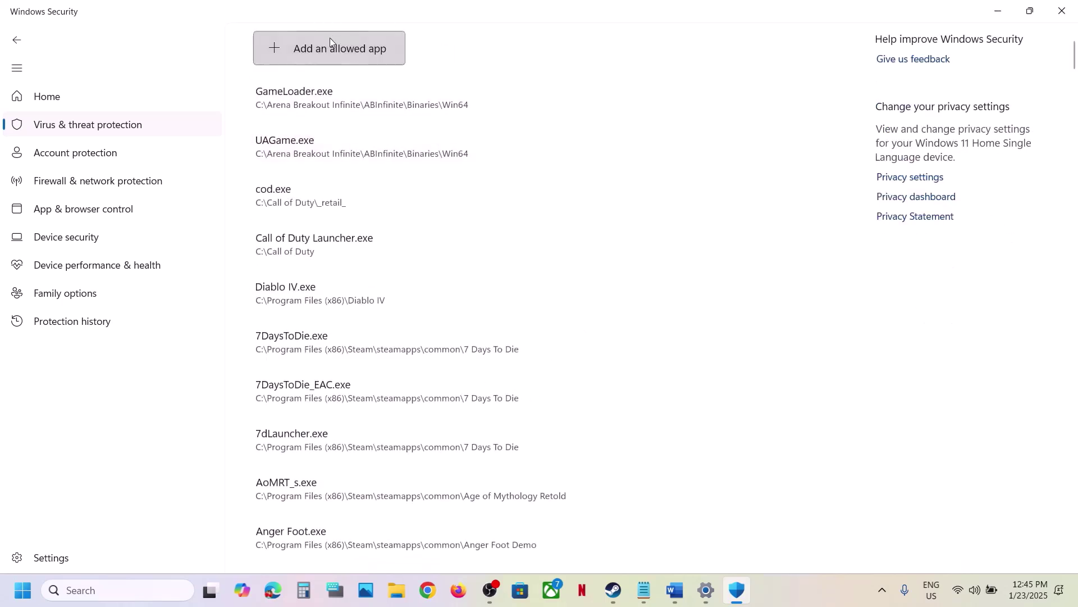
{"action": "left_click", "coordinate": [330, 48]}
{"action": "left_click", "coordinate": [330, 103]}
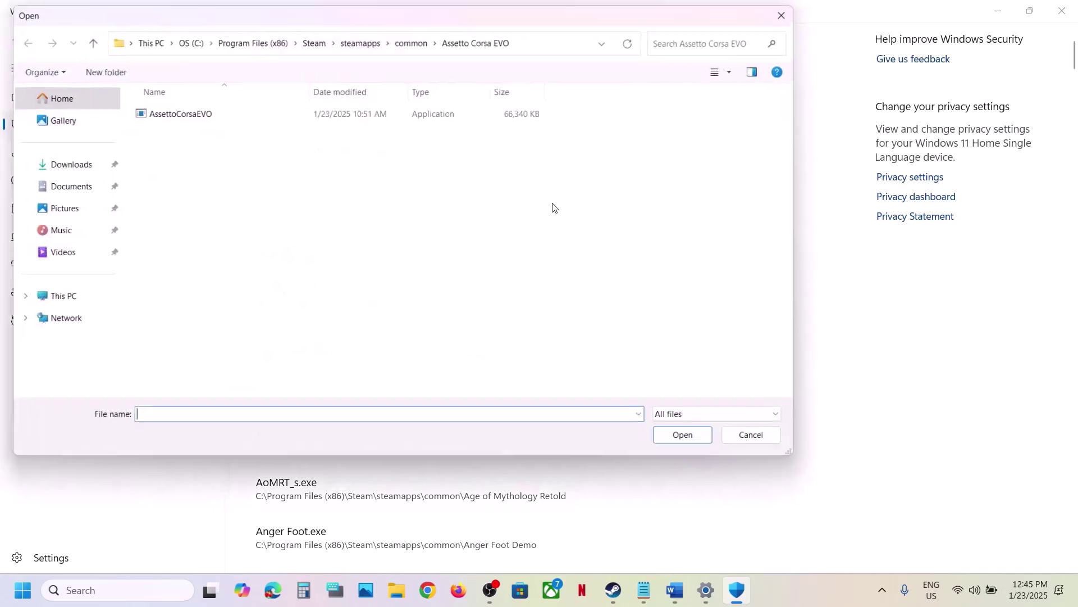
Pick AssettoCorsaEVO from C:\Program Files (x86)\Steam\steamapps\common\Assetto Corsa EVO as the allowed app.
{"action": "left_click", "coordinate": [69, 294]}
{"action": "left_click", "coordinate": [214, 136]}
{"action": "double_click", "coordinate": [214, 136]}
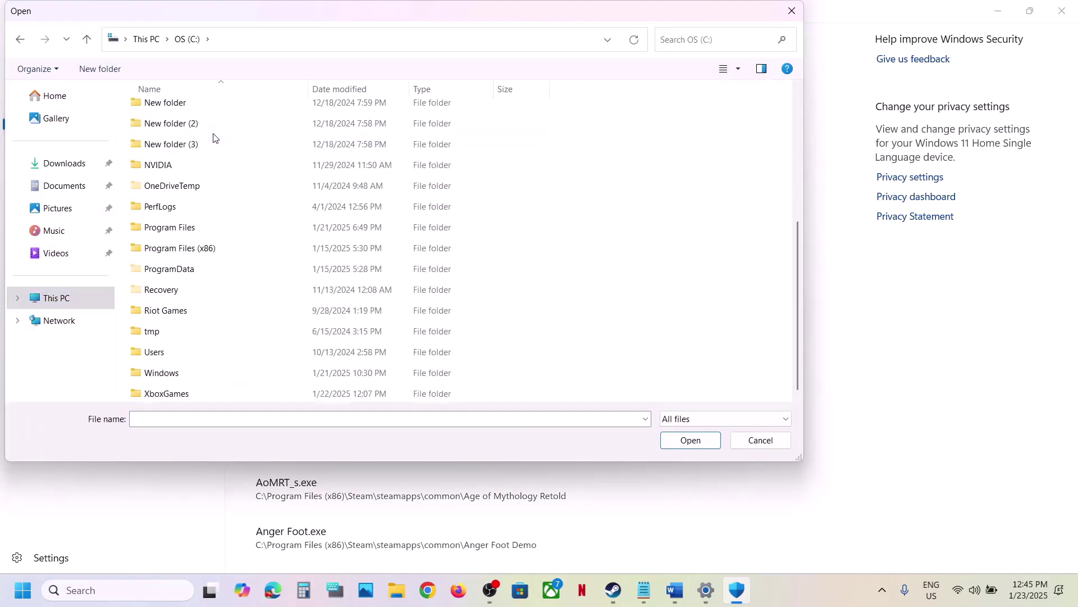
{"action": "double_click", "coordinate": [187, 246]}
{"action": "scroll", "coordinate": [185, 247], "scroll_direction": "down", "scroll_amount": 8}
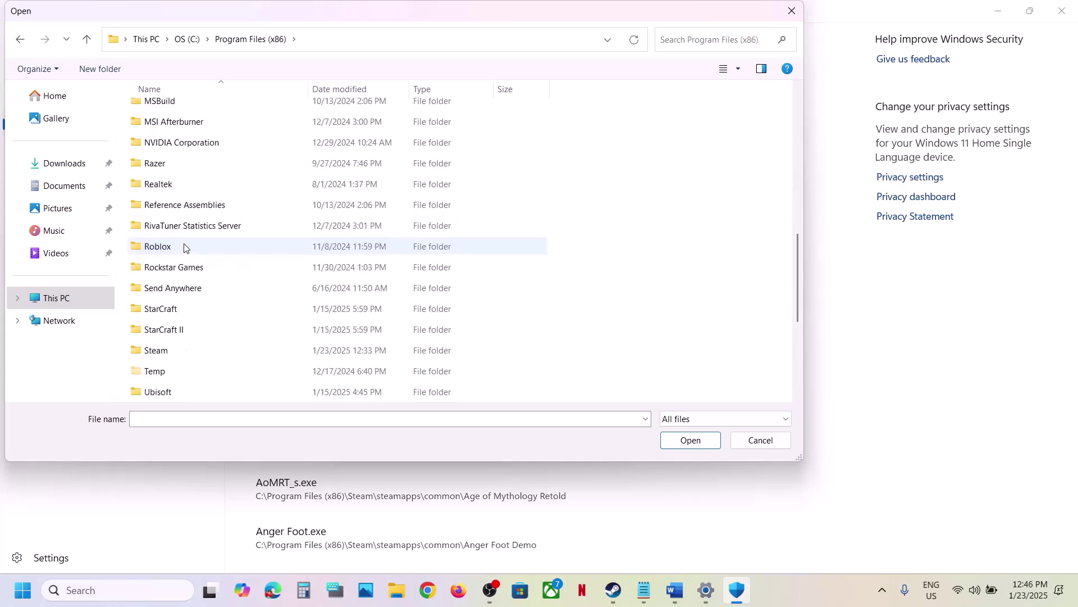
{"action": "double_click", "coordinate": [157, 351]}
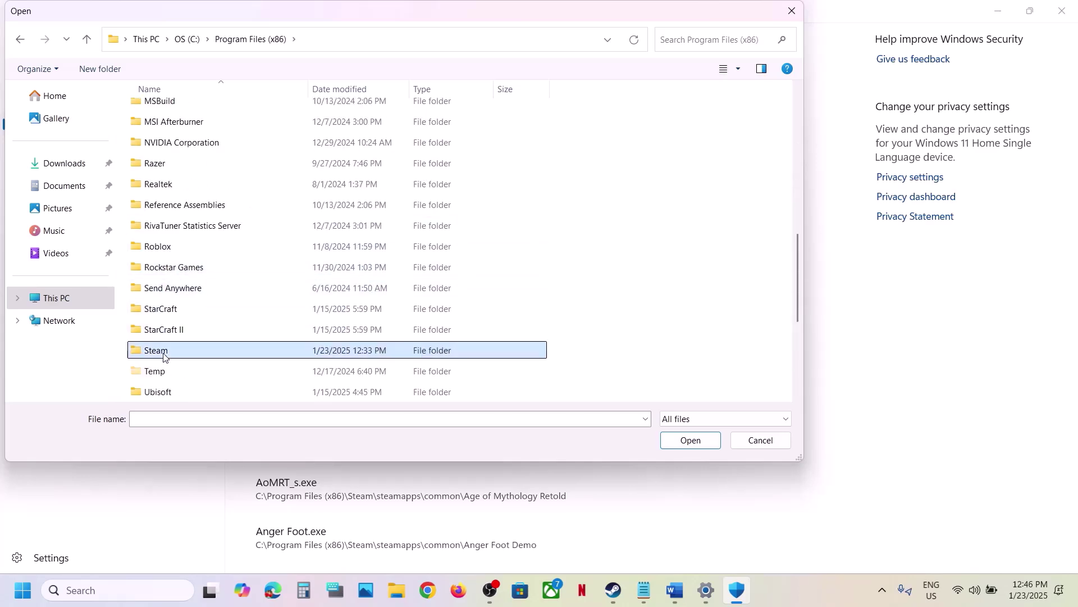
{"action": "scroll", "coordinate": [164, 356], "scroll_direction": "down", "scroll_amount": 2}
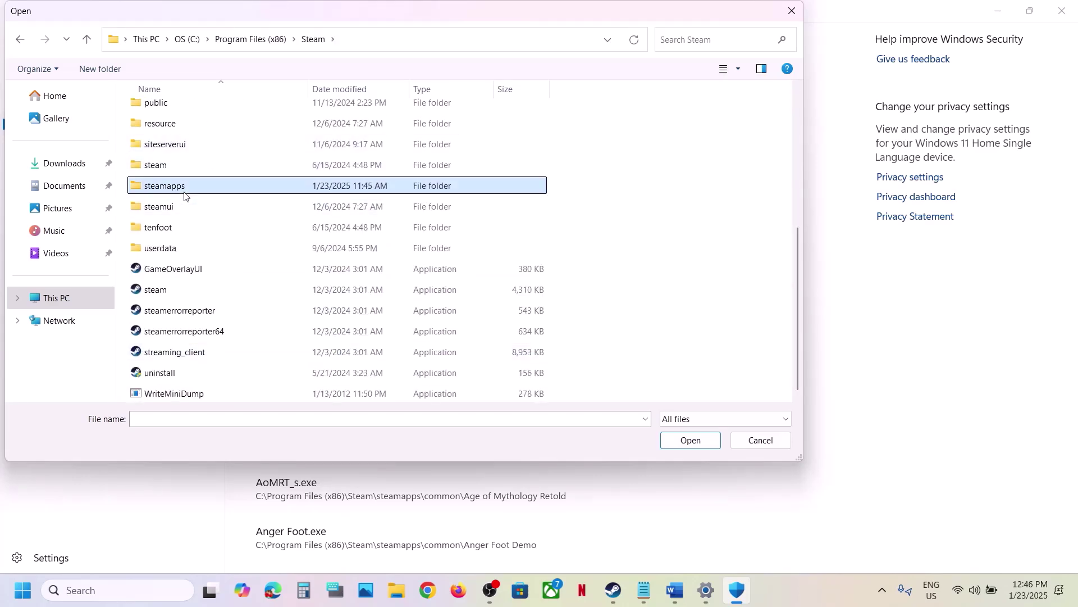
{"action": "double_click", "coordinate": [168, 185]}
{"action": "double_click", "coordinate": [187, 112]}
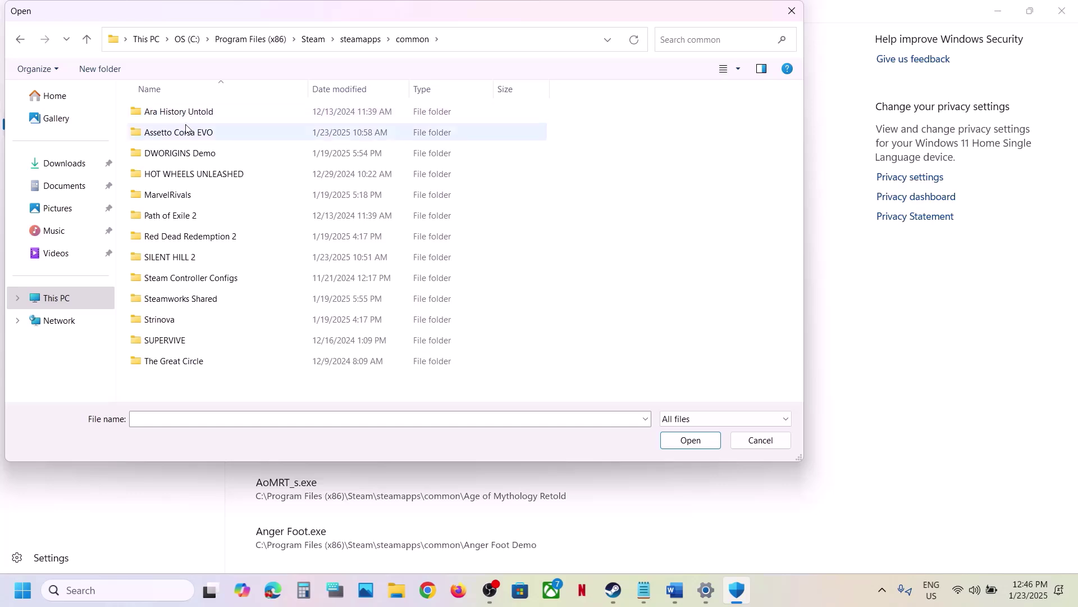
{"action": "double_click", "coordinate": [181, 133]}
{"action": "left_click", "coordinate": [200, 116]}
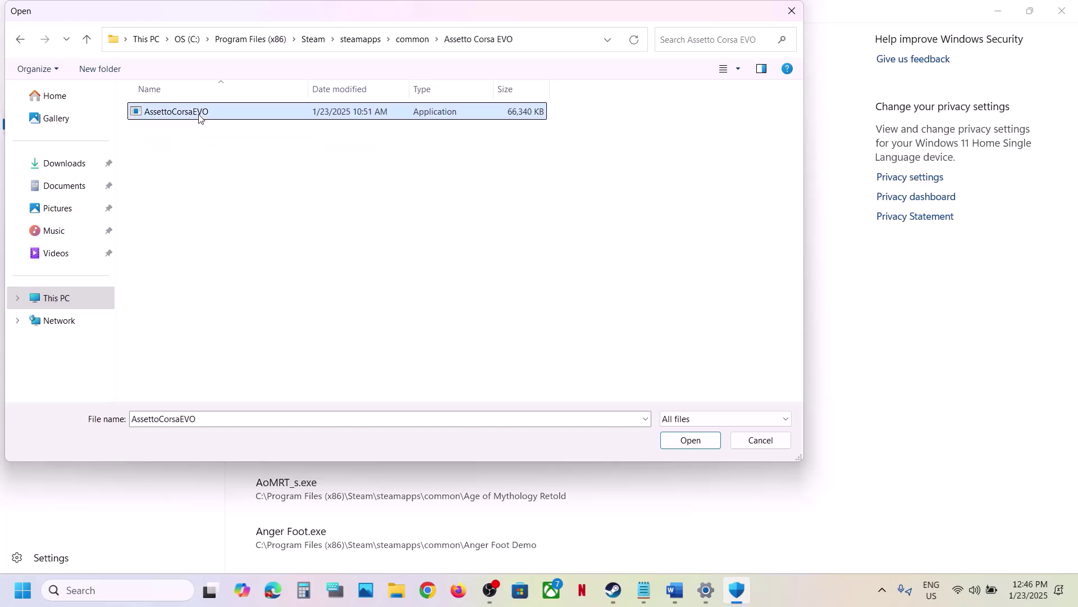
{"action": "left_click", "coordinate": [670, 435]}
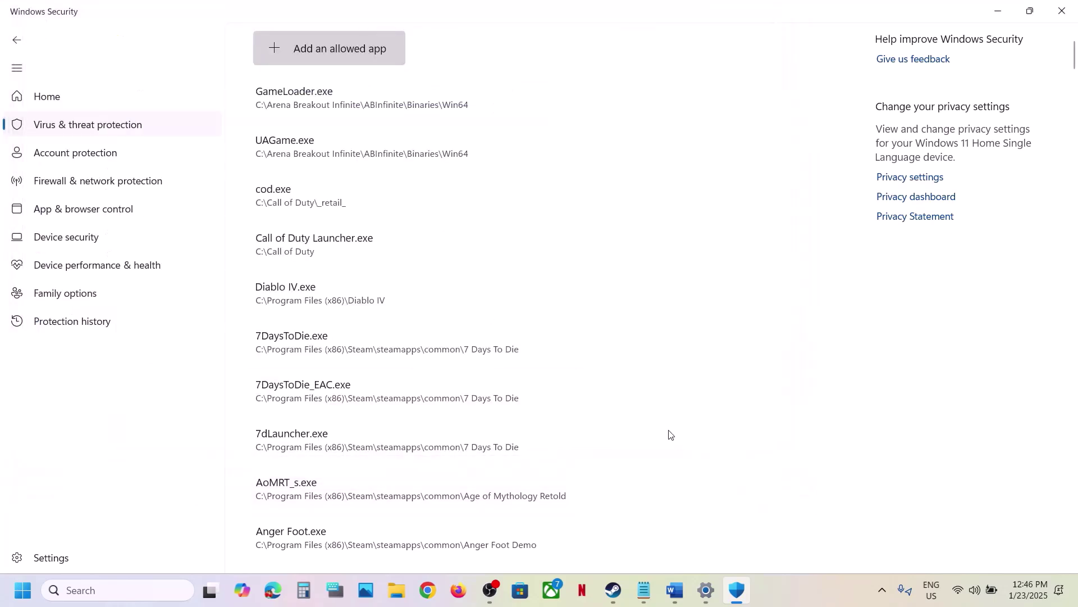
Open Control Panel's System and Security > Windows Defender Firewall > Allow an app list.
{"action": "left_click", "coordinate": [84, 590]}
{"action": "type", "text": "c"}
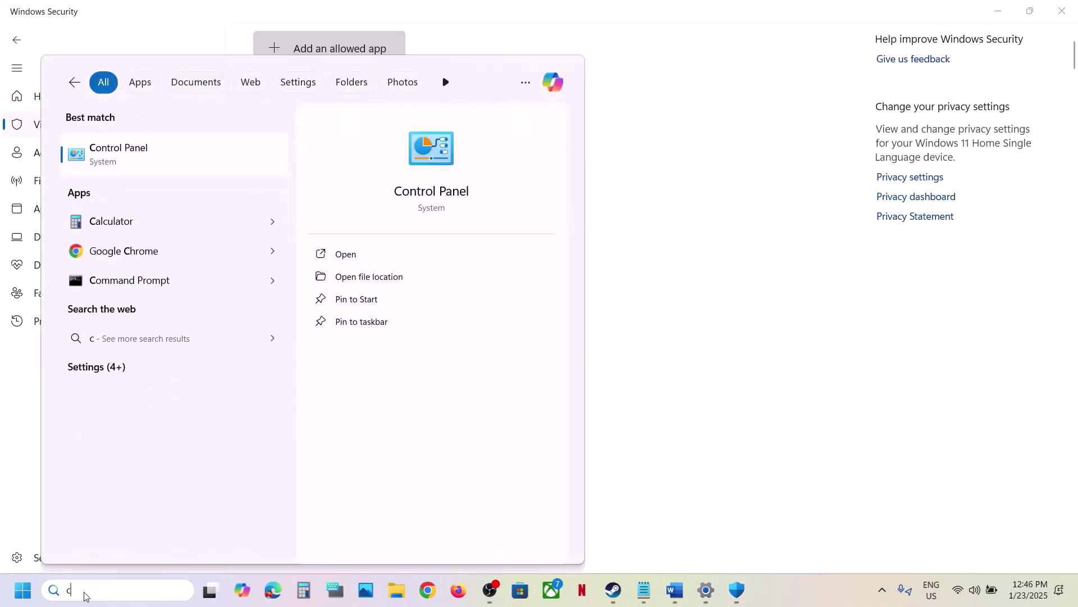
{"action": "type", "text": "ontrol"}
{"action": "key", "text": "Return"}
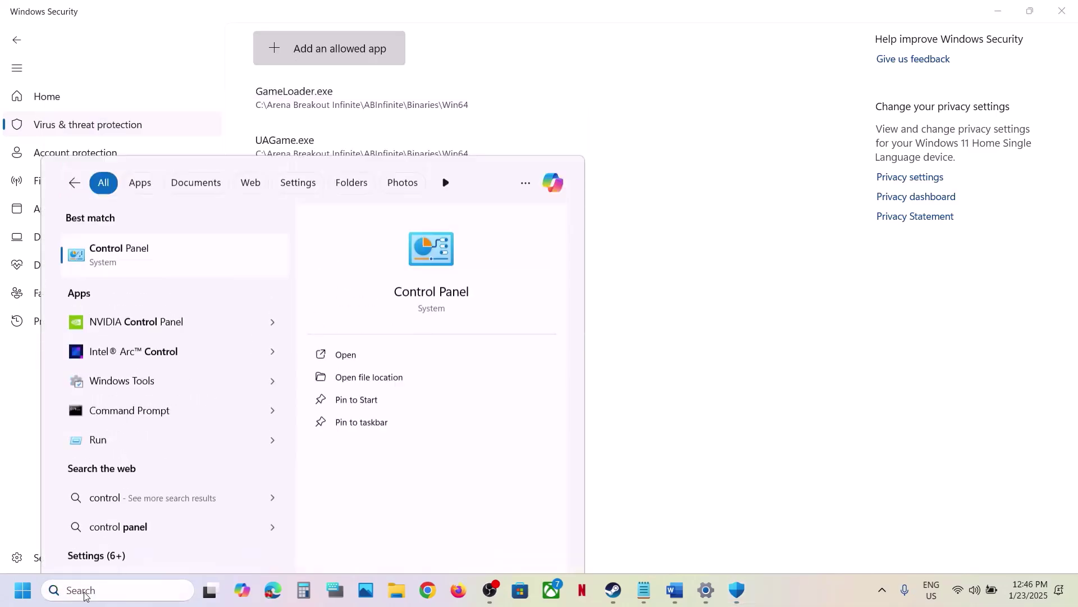
{"action": "left_click", "coordinate": [392, 114]}
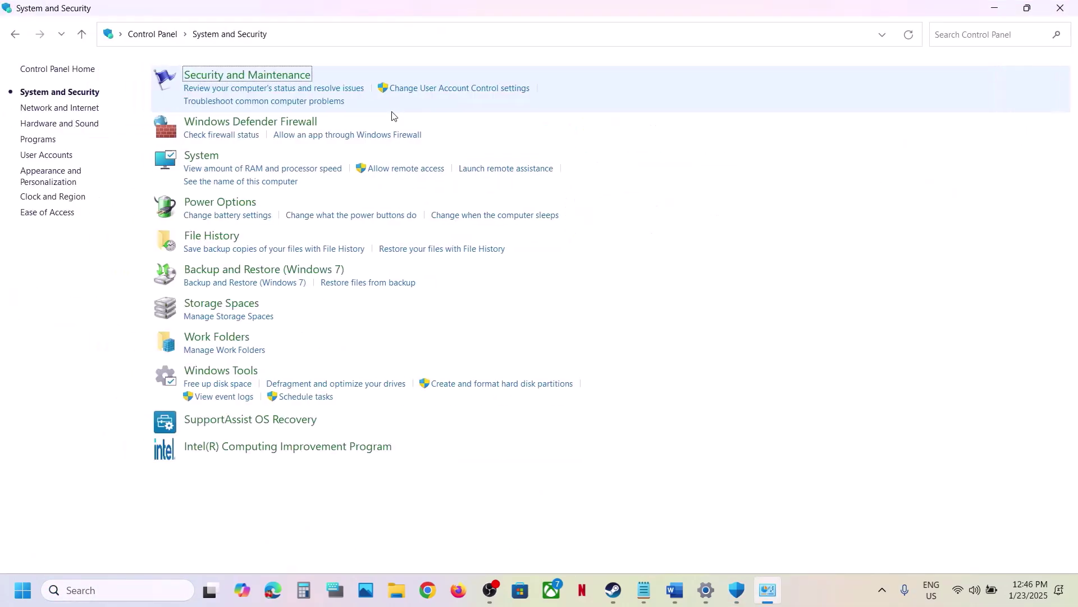
{"action": "left_click", "coordinate": [271, 122]}
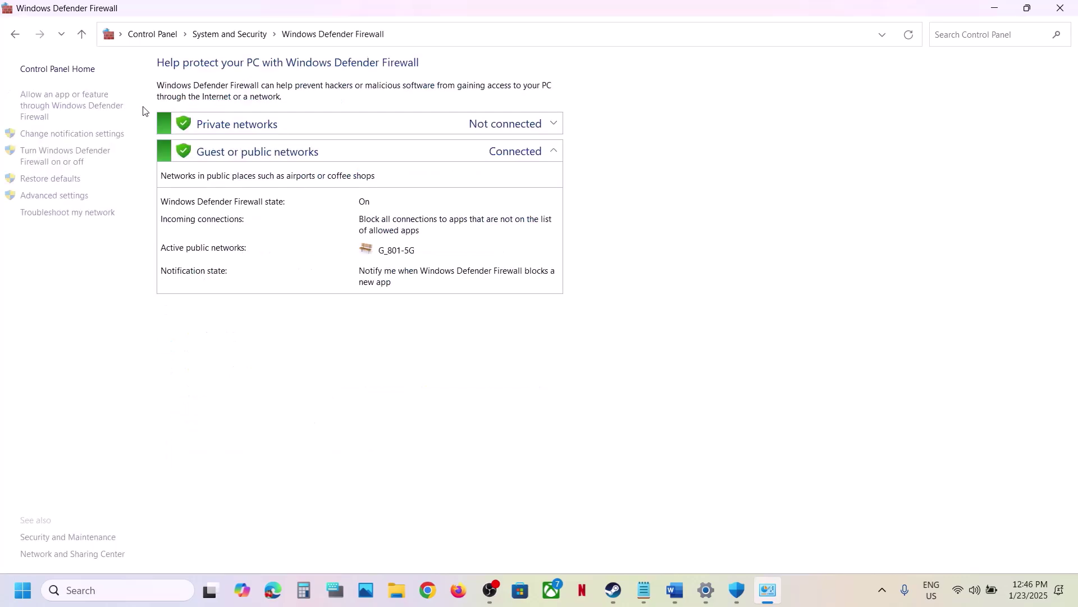
{"action": "left_click", "coordinate": [87, 108]}
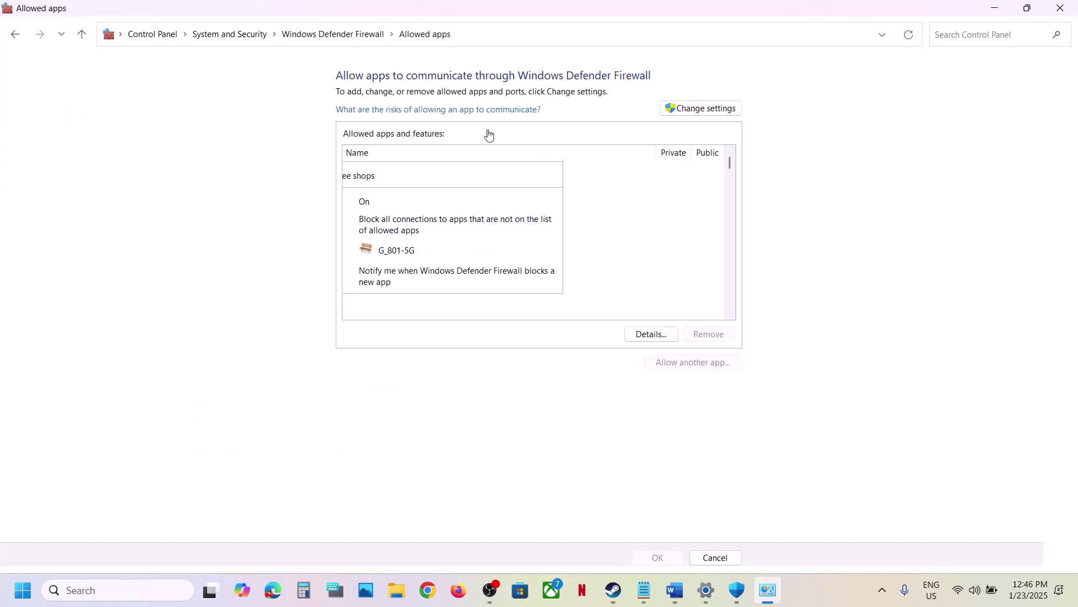
Try adding AssettoCorsaEVO as a firewall exception, finding it already listed.
{"action": "left_click", "coordinate": [701, 108]}
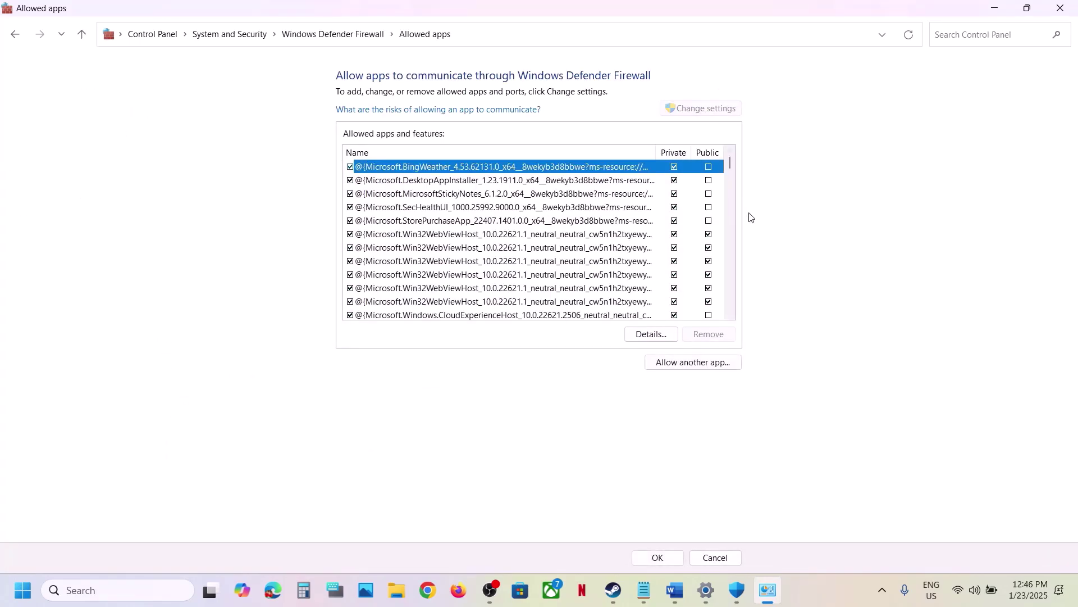
{"action": "left_click", "coordinate": [693, 361]}
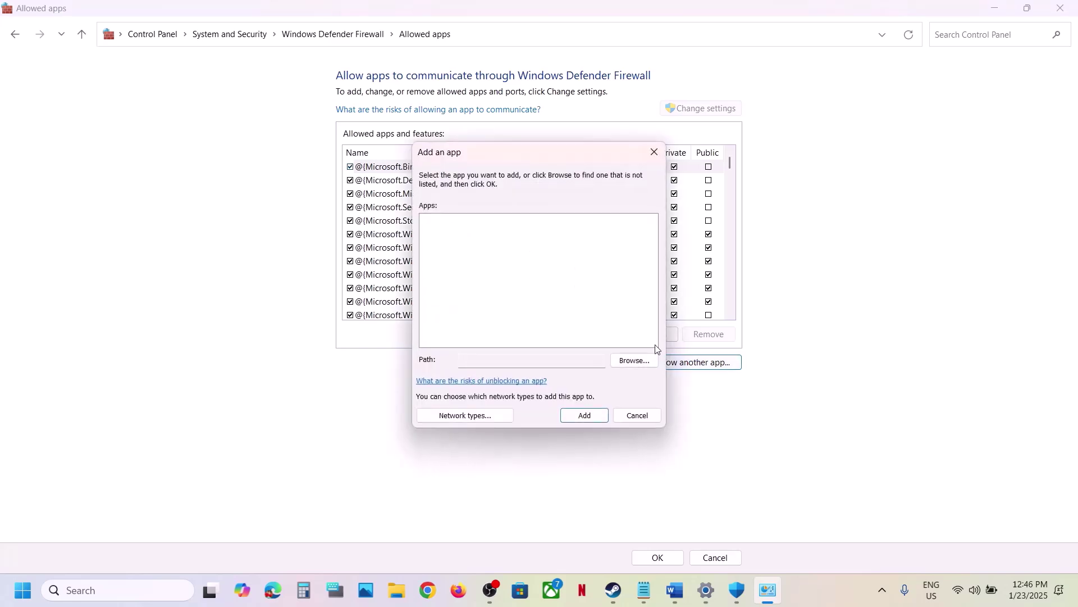
{"action": "left_click", "coordinate": [639, 362]}
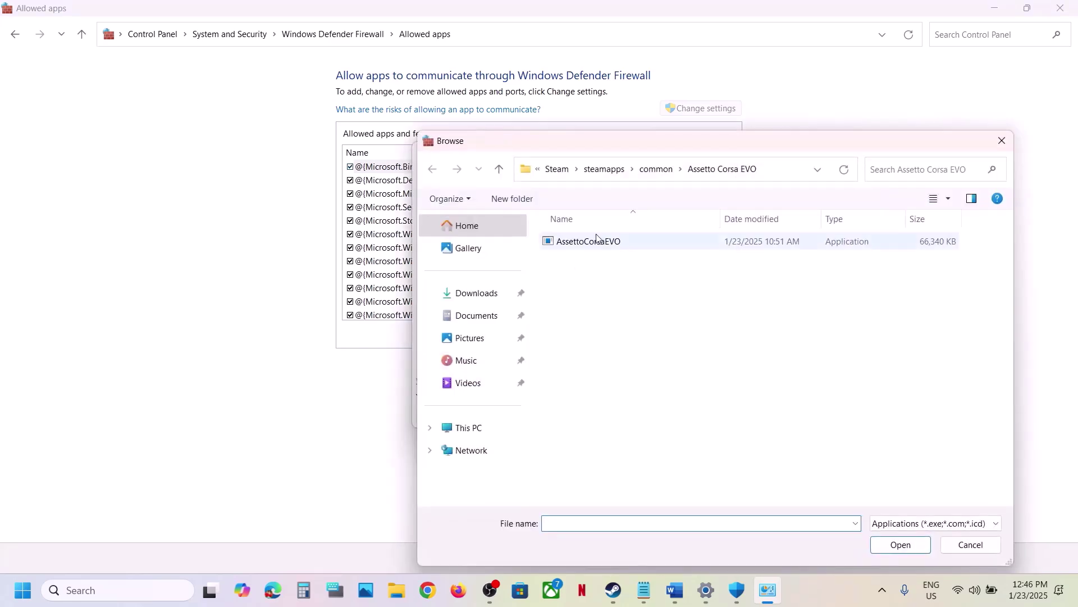
{"action": "left_click", "coordinate": [587, 242]}
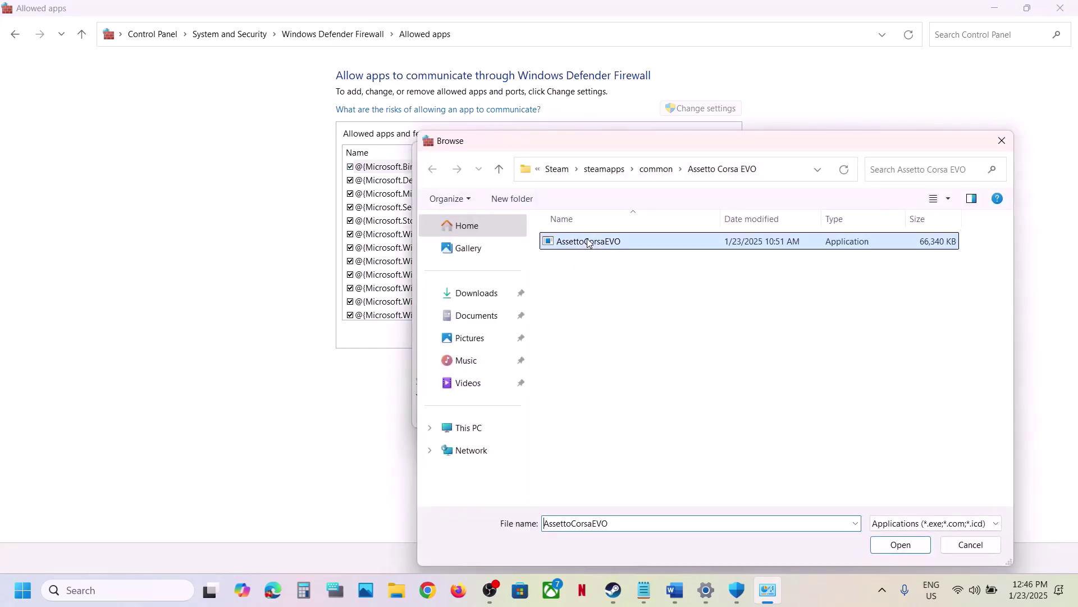
{"action": "left_click", "coordinate": [899, 544]}
{"action": "left_click", "coordinate": [585, 416]}
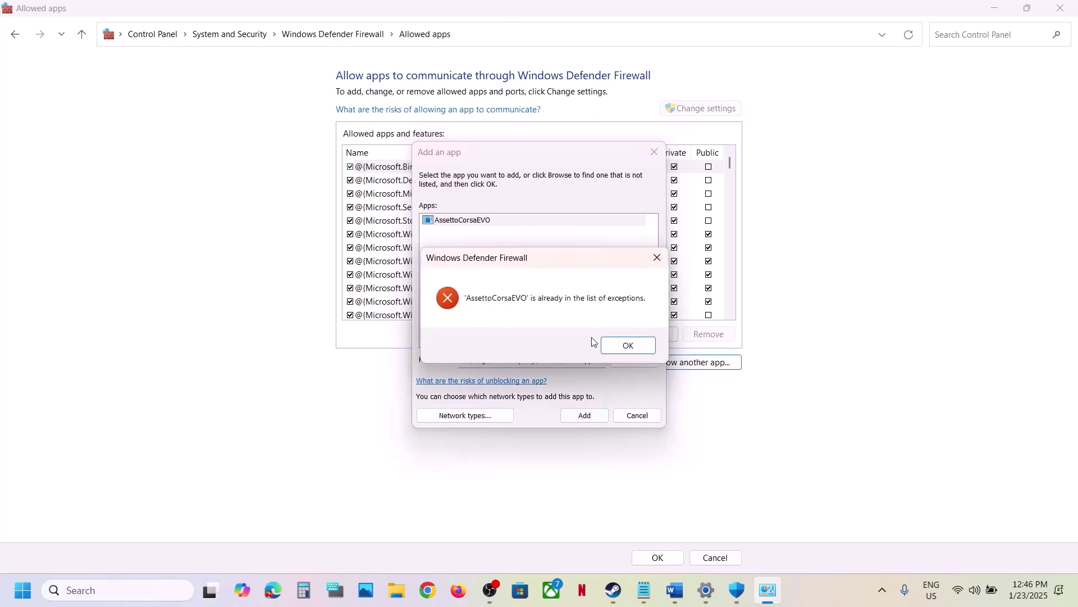
{"action": "left_click", "coordinate": [626, 343]}
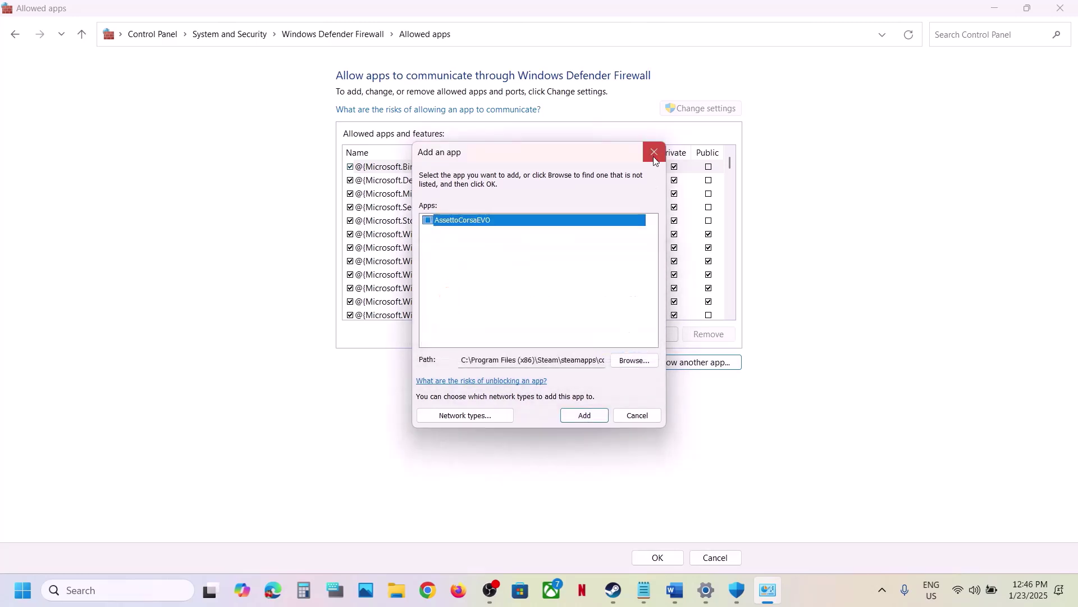
{"action": "left_click", "coordinate": [654, 152]}
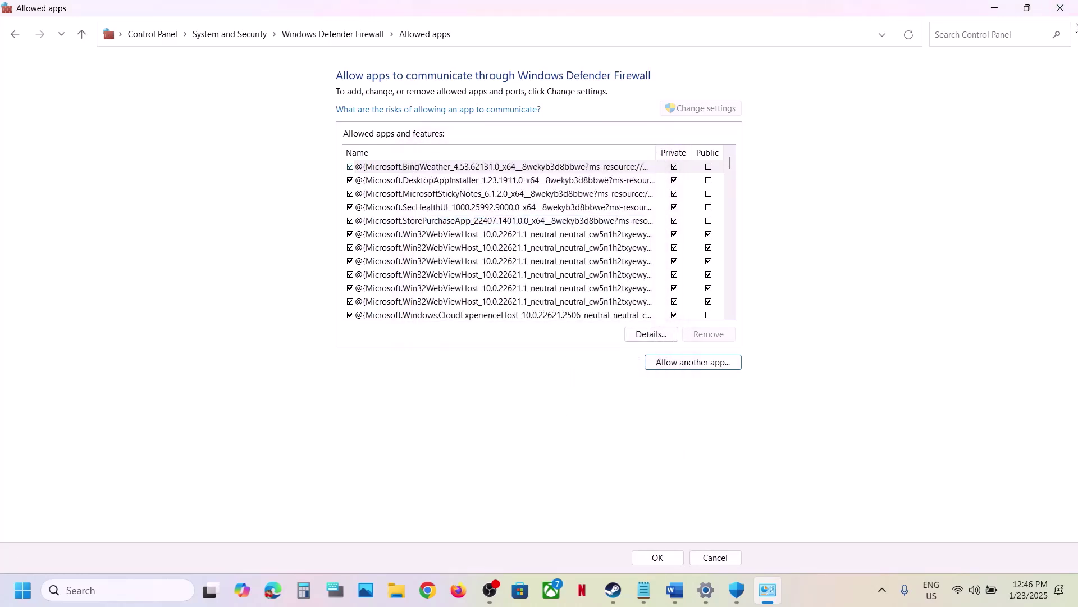
Close the firewall allowed apps, Windows Security and Settings windows.
{"action": "left_click", "coordinate": [1060, 8]}
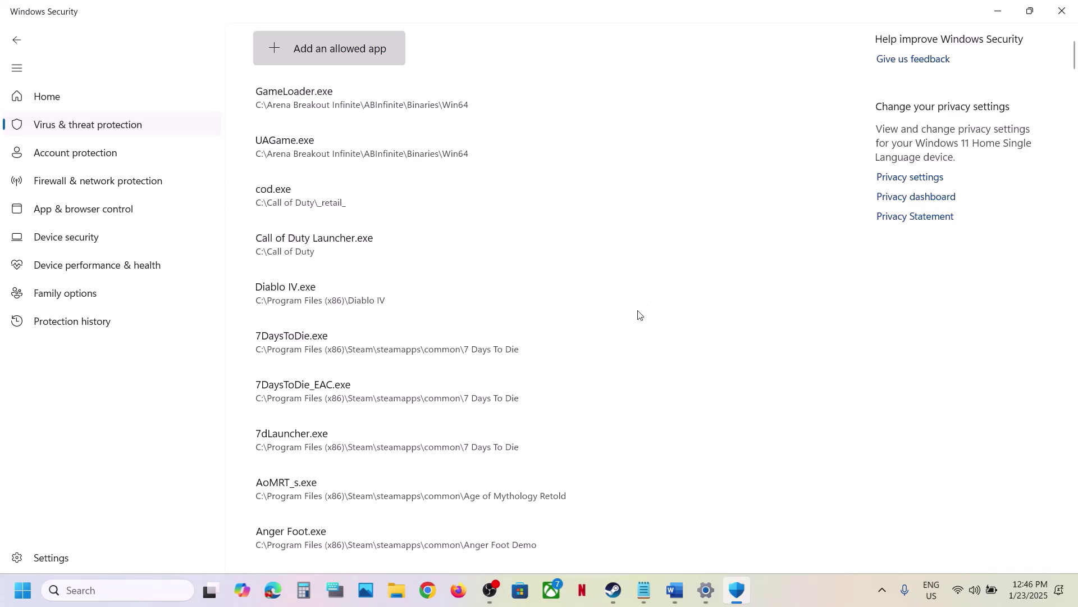
{"action": "left_click", "coordinate": [1061, 11]}
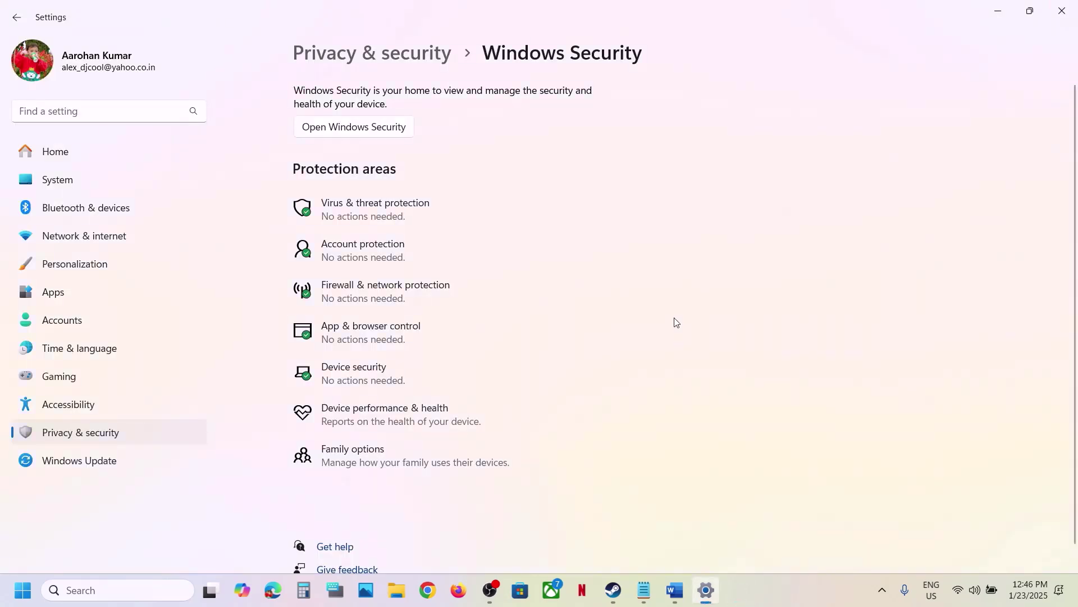
{"action": "left_click", "coordinate": [1061, 11]}
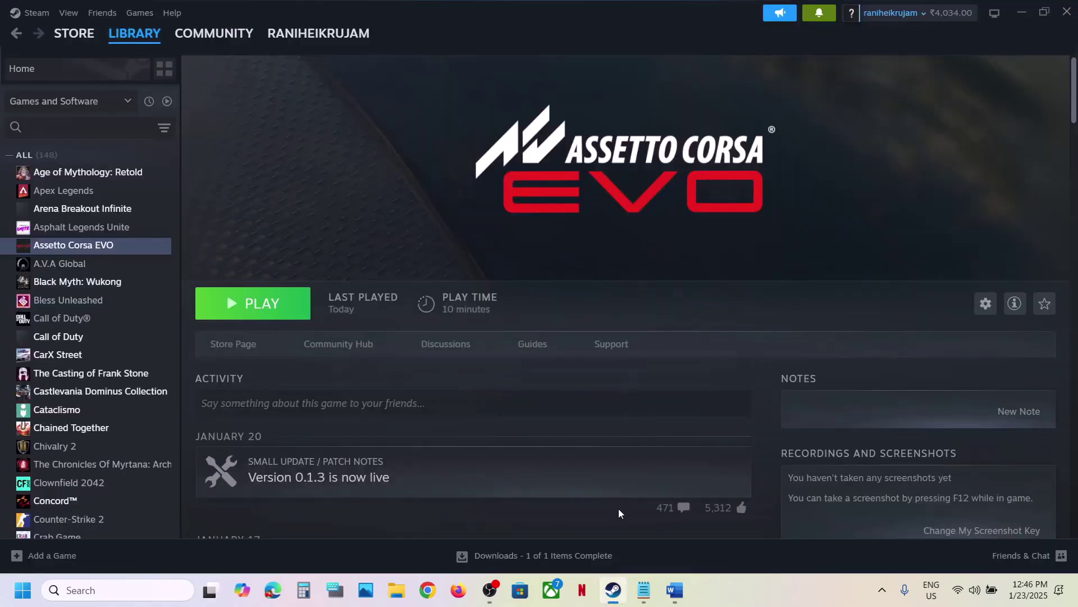
Return to the Word notes and select the Step 2 instruction text.
{"action": "left_click", "coordinate": [674, 591]}
{"action": "scroll", "coordinate": [546, 421], "scroll_direction": "down", "scroll_amount": 3}
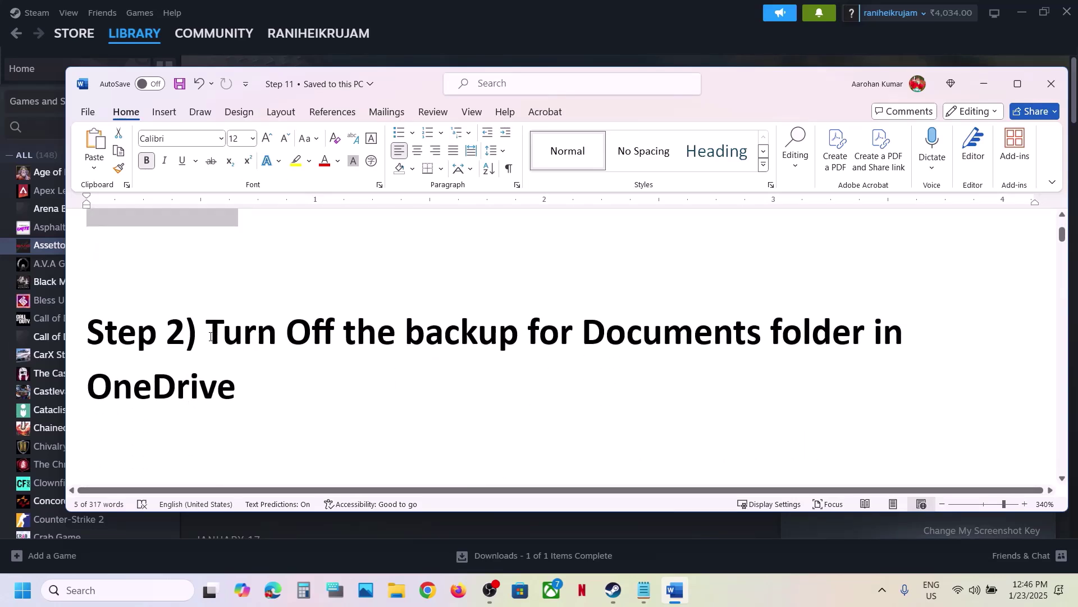
{"action": "left_click_drag", "start_coordinate": [211, 335], "coordinate": [252, 381]}
Open the OneDrive backup screenshot in Photos, then look at and dismiss the Teams tray options.
{"action": "left_click", "coordinate": [768, 595]}
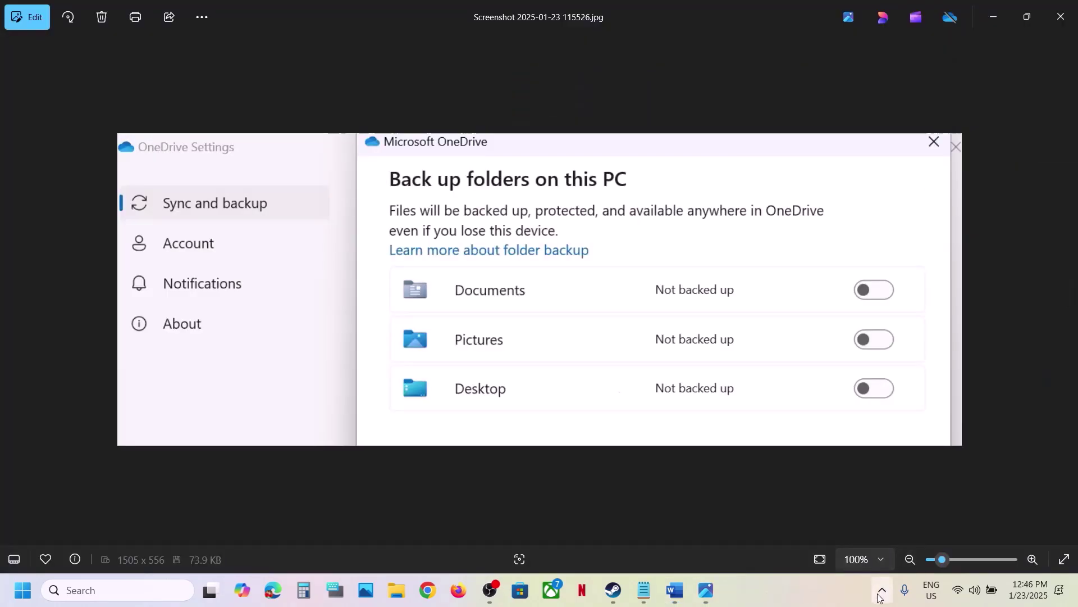
{"action": "left_click", "coordinate": [881, 597]}
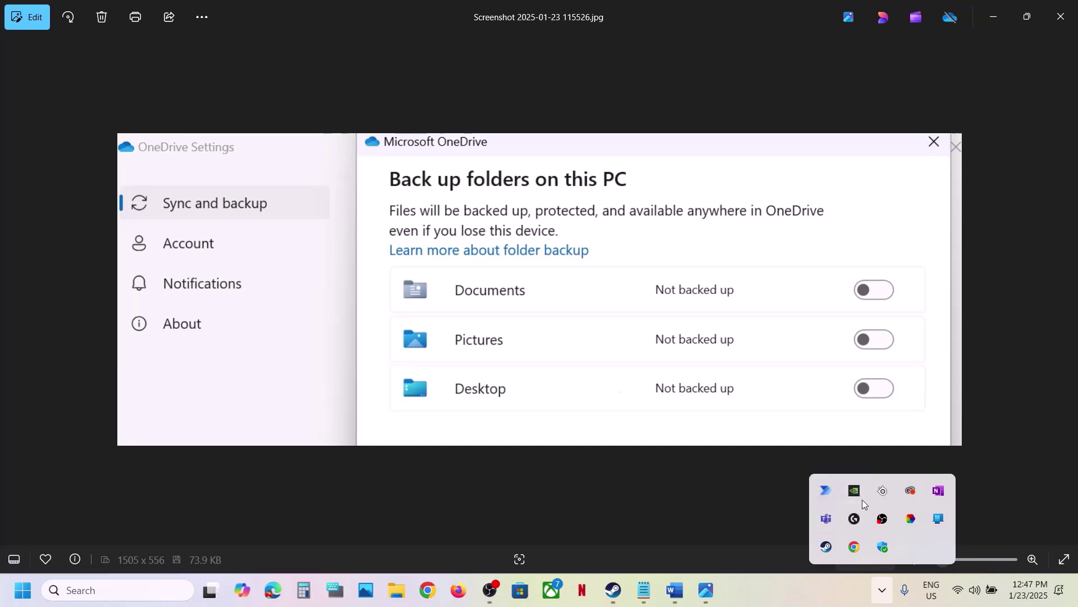
{"action": "right_click", "coordinate": [821, 523]}
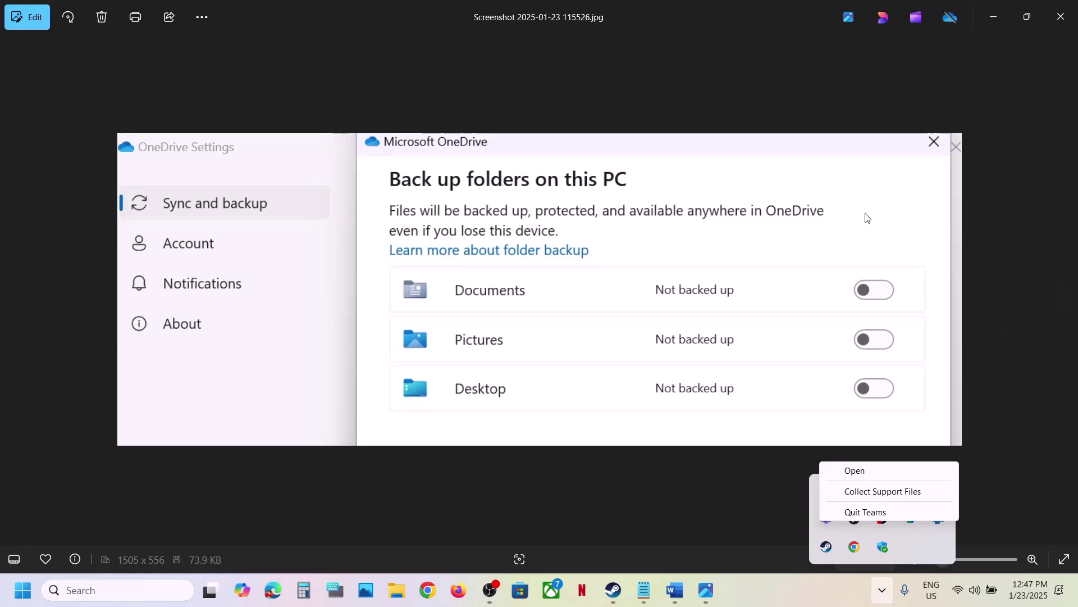
{"action": "left_click", "coordinate": [753, 128]}
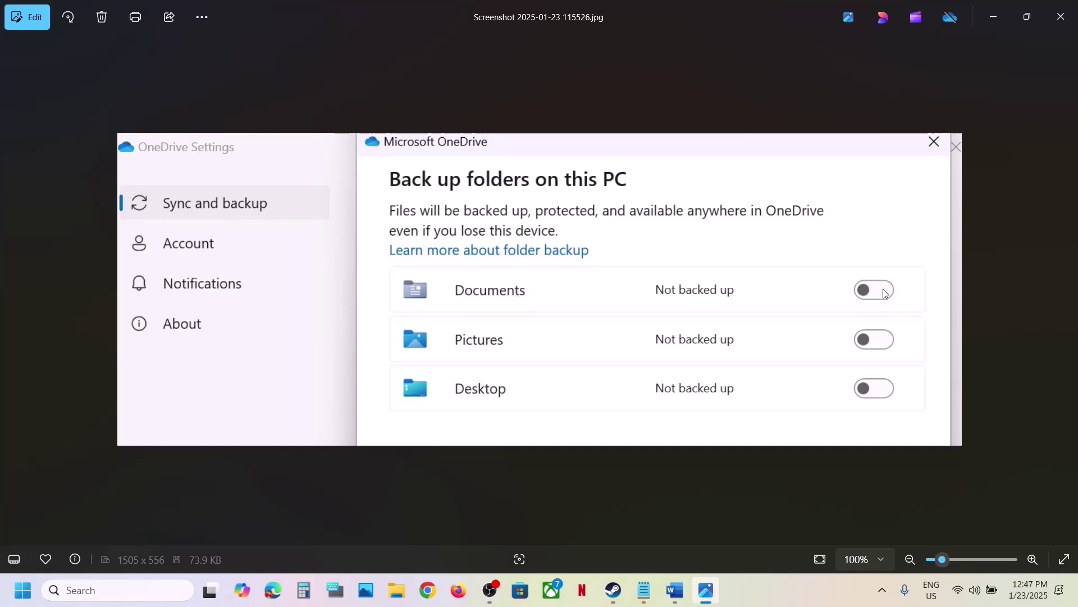
Close Photos, return to the Word notes and select the Step 3 Close OneDrive text.
{"action": "left_click", "coordinate": [1061, 17]}
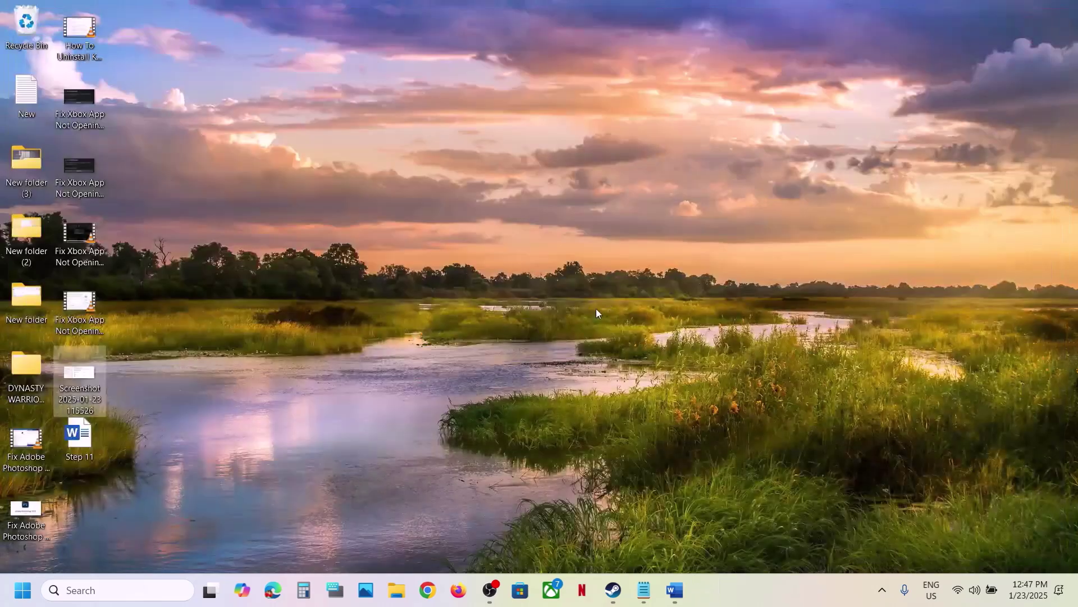
{"action": "left_click", "coordinate": [613, 589]}
{"action": "left_click", "coordinate": [674, 590]}
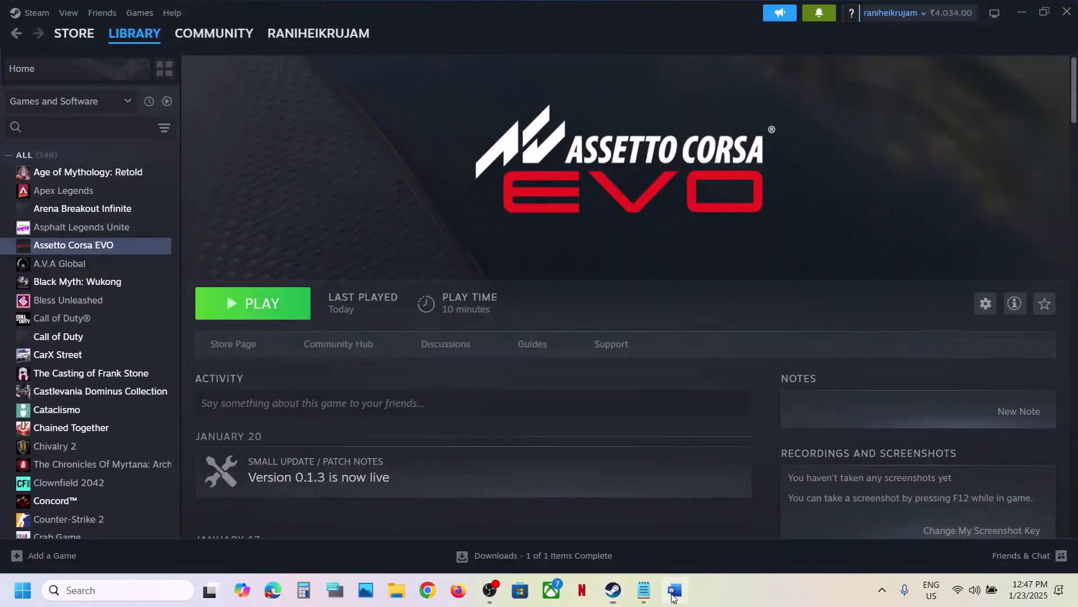
{"action": "scroll", "coordinate": [443, 405], "scroll_direction": "down", "scroll_amount": 1}
{"action": "scroll", "coordinate": [444, 405], "scroll_direction": "down", "scroll_amount": 2}
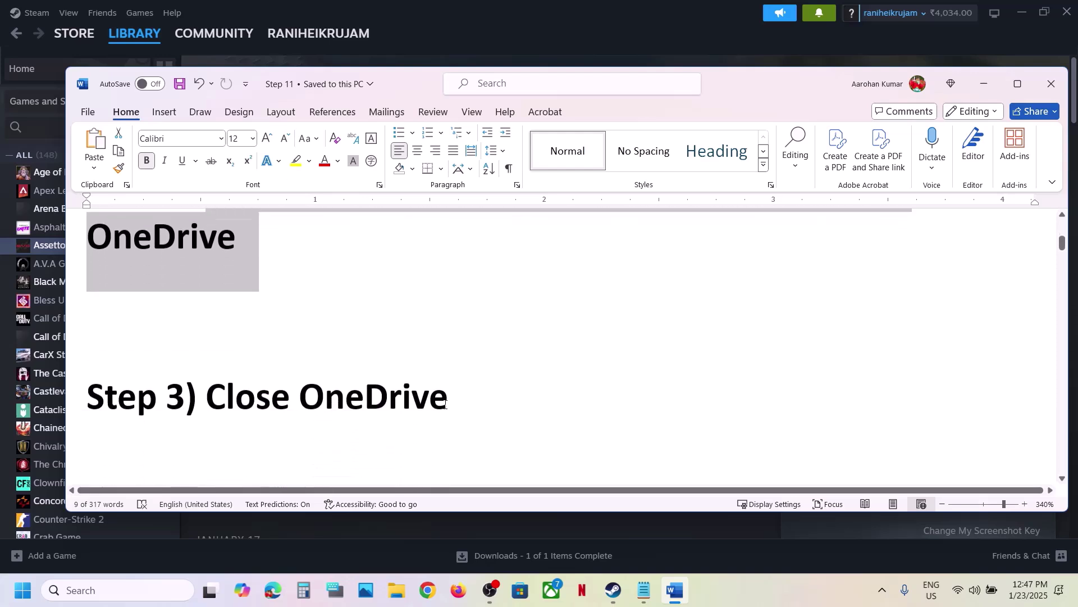
{"action": "left_click_drag", "start_coordinate": [212, 385], "coordinate": [463, 380]}
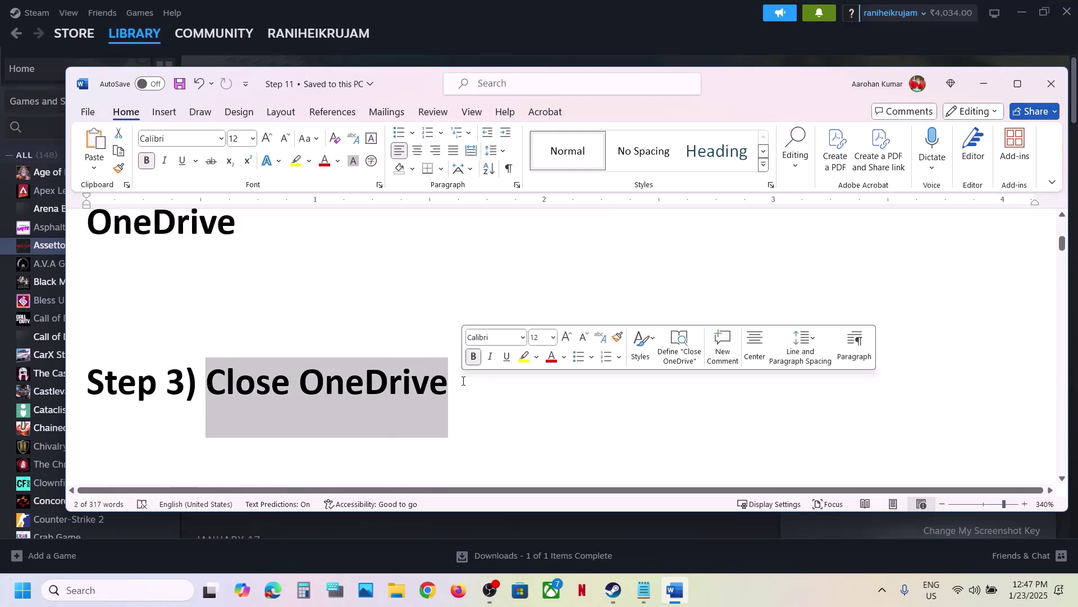
{"action": "left_click", "coordinate": [463, 380]}
Check a background tray app's options, then scroll to and select the Step 4 ACE folder text.
{"action": "left_click", "coordinate": [882, 590]}
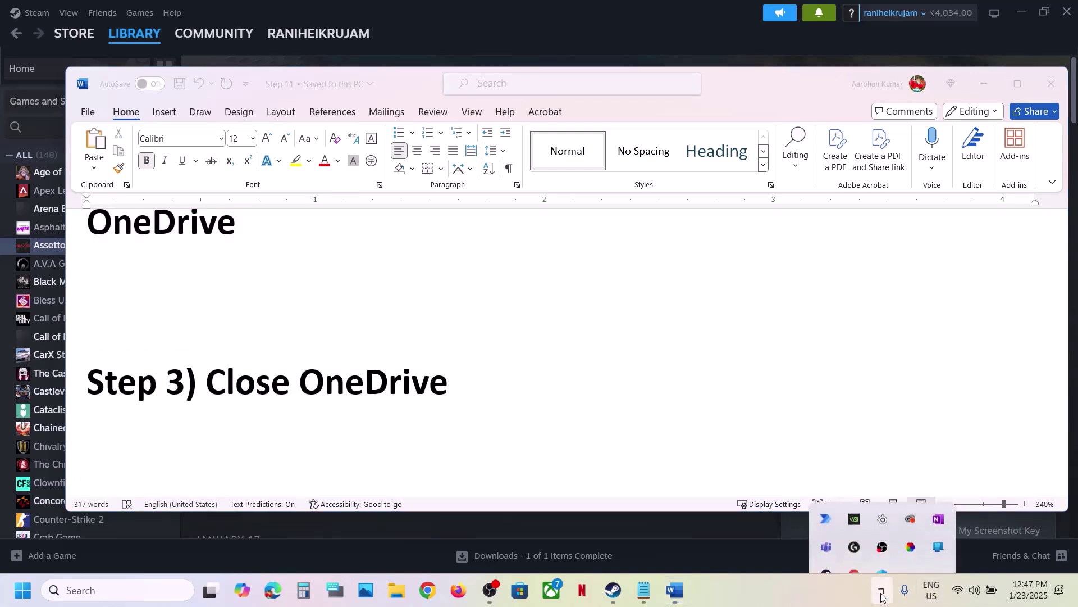
{"action": "right_click", "coordinate": [826, 521]}
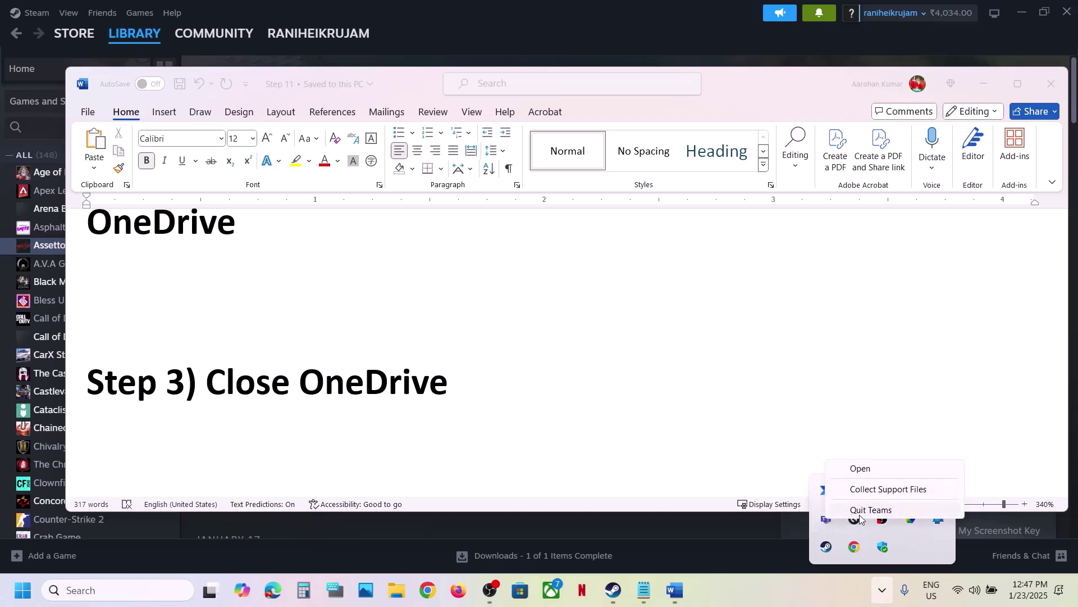
{"action": "left_click", "coordinate": [688, 406]}
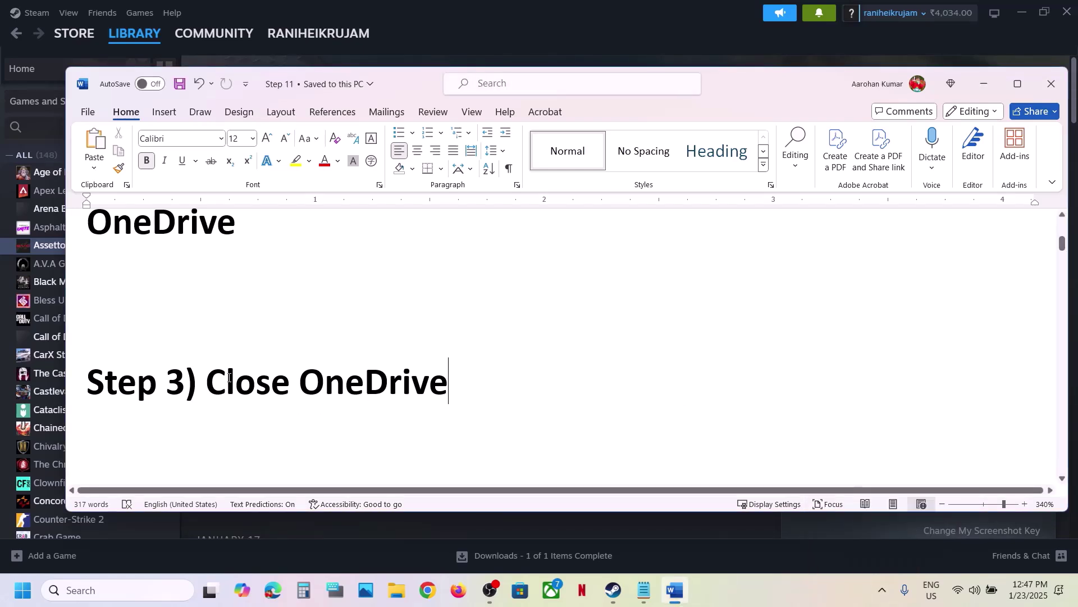
{"action": "left_click_drag", "start_coordinate": [229, 377], "coordinate": [422, 366]}
{"action": "left_click", "coordinate": [252, 419]}
{"action": "scroll", "coordinate": [253, 419], "scroll_direction": "down", "scroll_amount": 3}
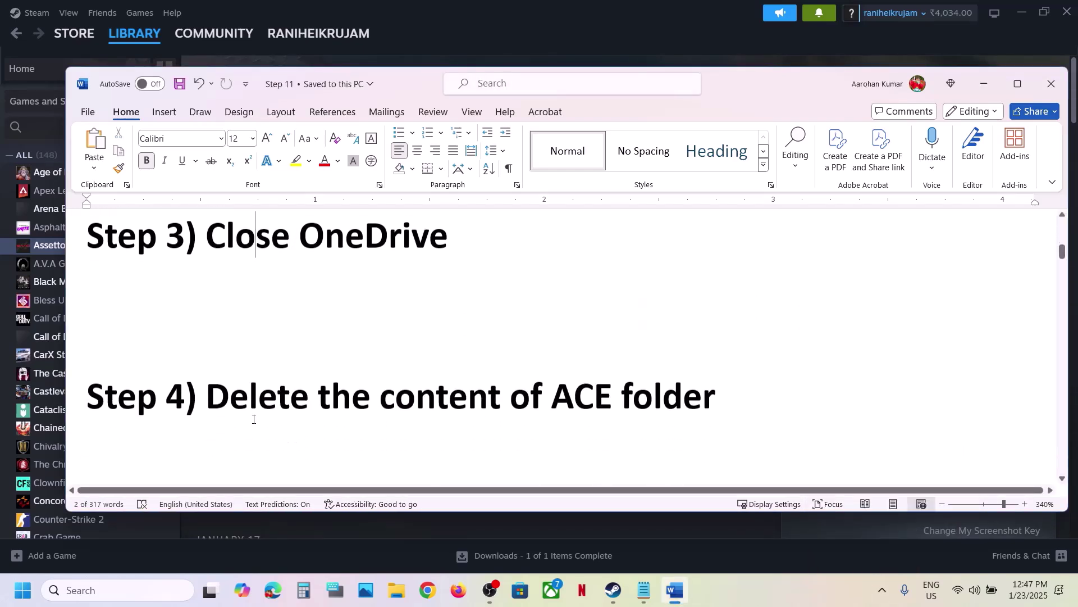
{"action": "left_click_drag", "start_coordinate": [219, 385], "coordinate": [733, 379]}
{"action": "left_click", "coordinate": [715, 384]}
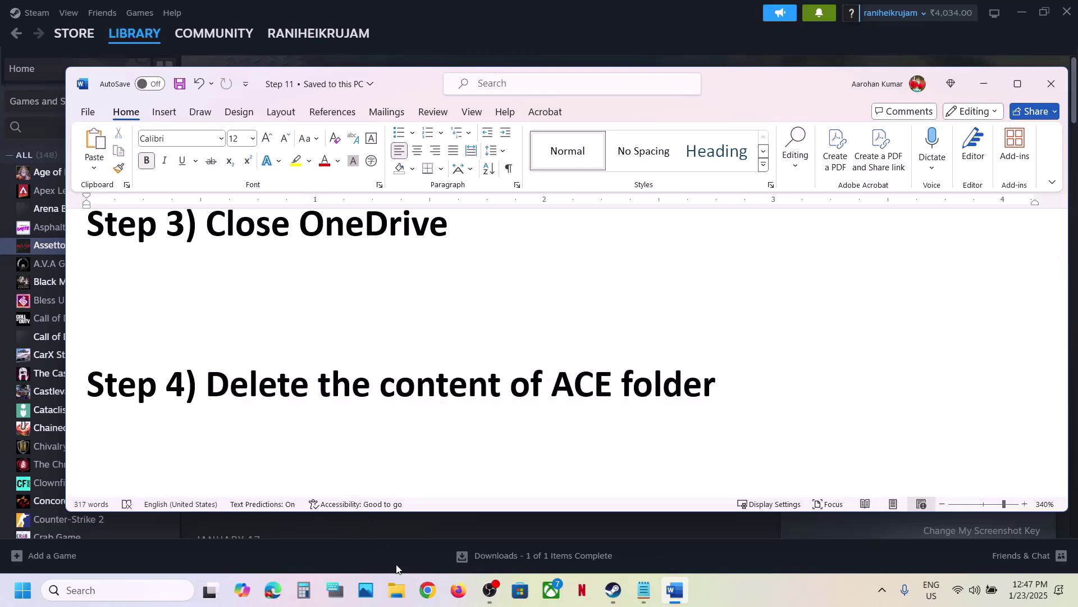
Open File Explorer's Documents folder, peek into ACE, and copy the ACE folder.
{"action": "left_click", "coordinate": [397, 593]}
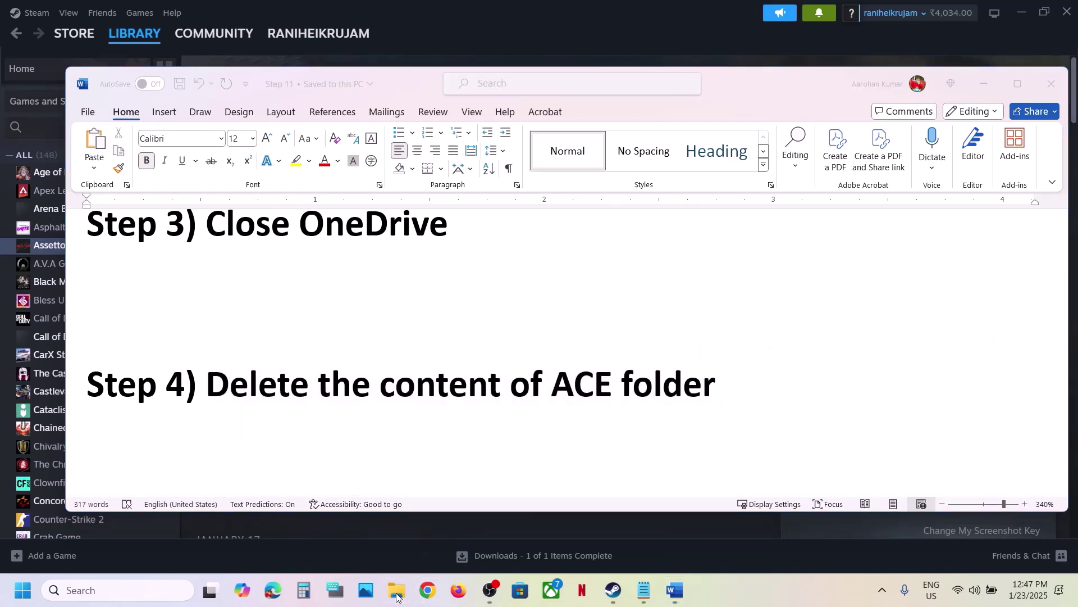
{"action": "left_click", "coordinate": [62, 201]}
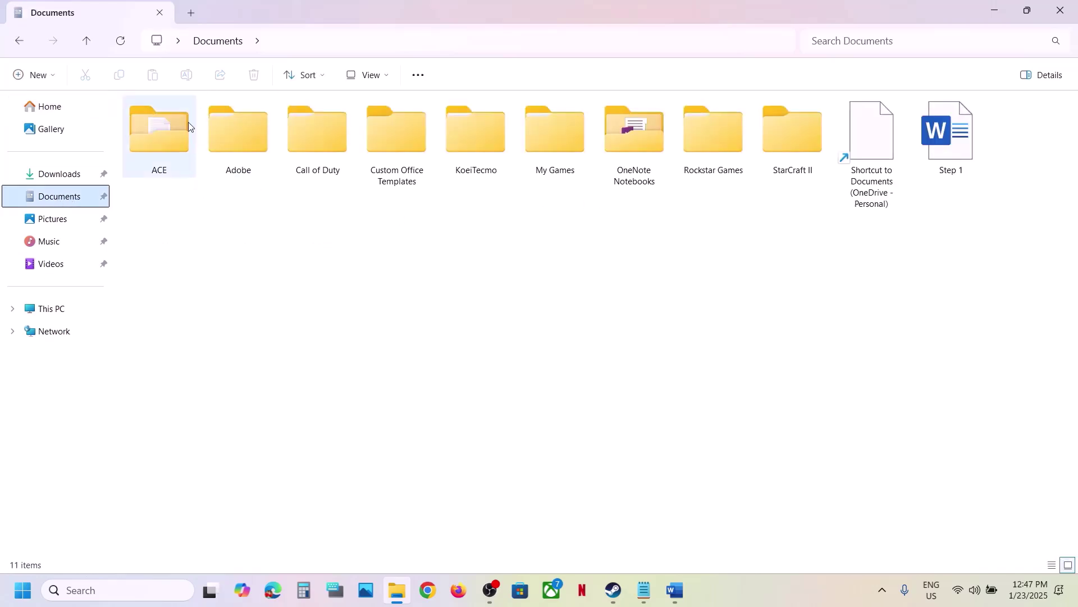
{"action": "double_click", "coordinate": [162, 133]}
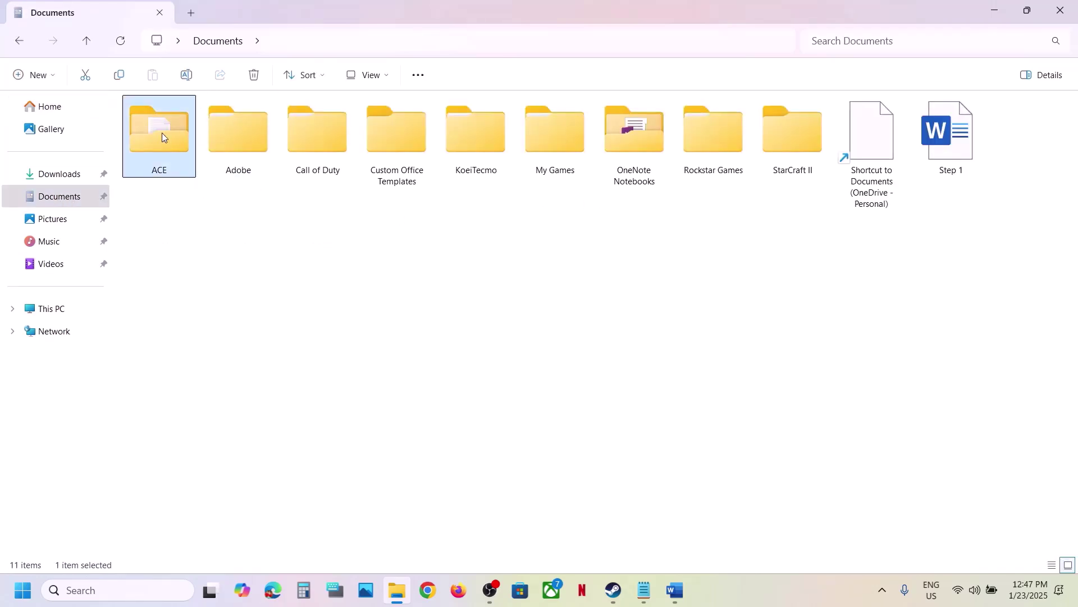
{"action": "left_click", "coordinate": [87, 42]}
{"action": "double_click", "coordinate": [171, 132]}
{"action": "left_click", "coordinate": [88, 47]}
{"action": "right_click", "coordinate": [157, 134]}
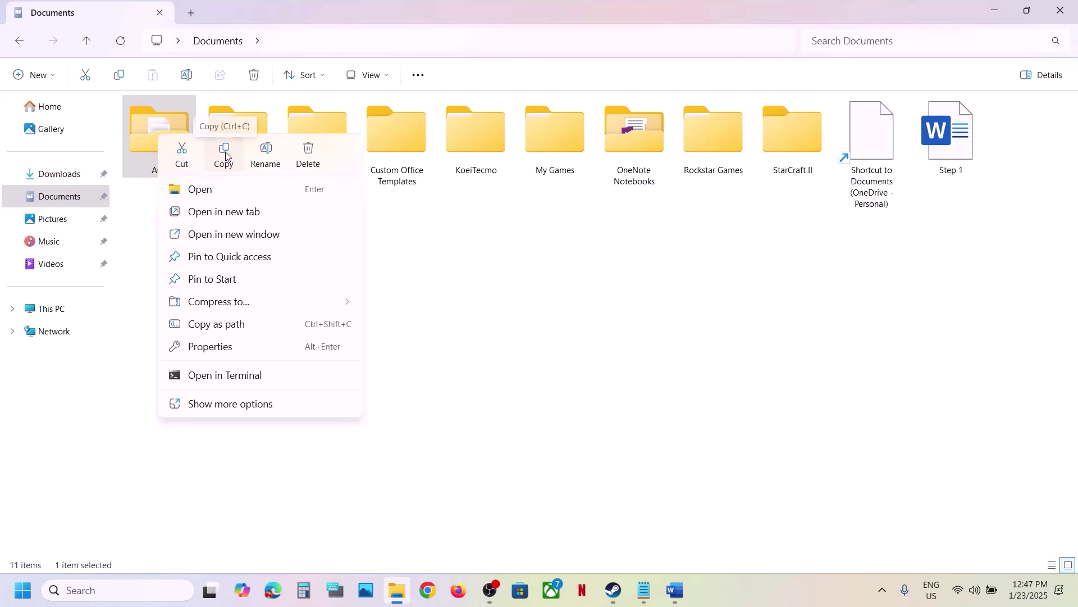
{"action": "left_click", "coordinate": [225, 156]}
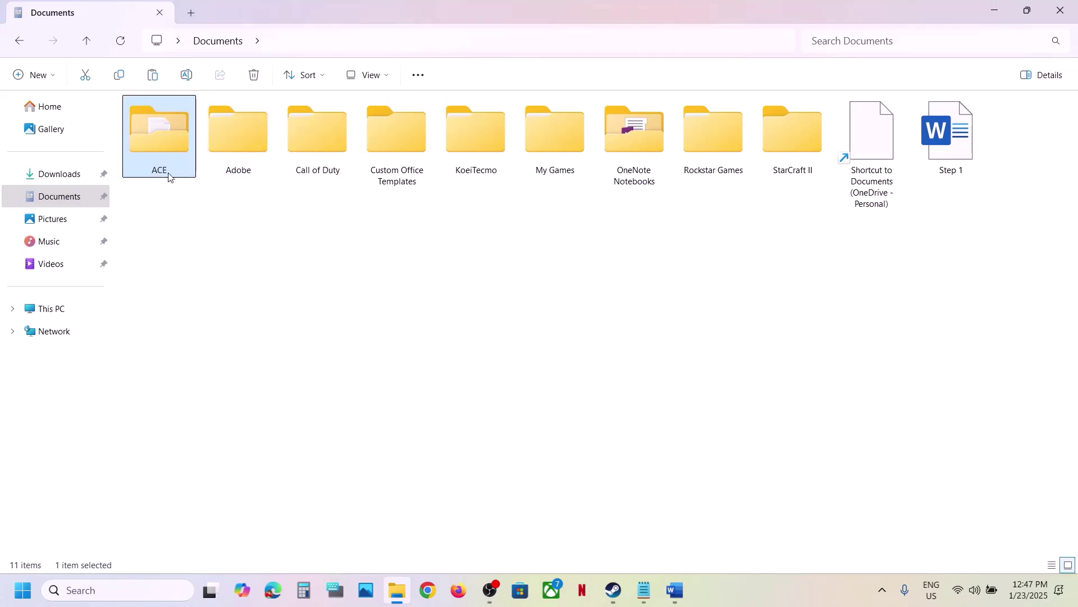
Select all nine files inside ACE and review their options without deleting, then return to Documents.
{"action": "double_click", "coordinate": [166, 133]}
{"action": "left_click_drag", "start_coordinate": [296, 395], "coordinate": [176, 124]}
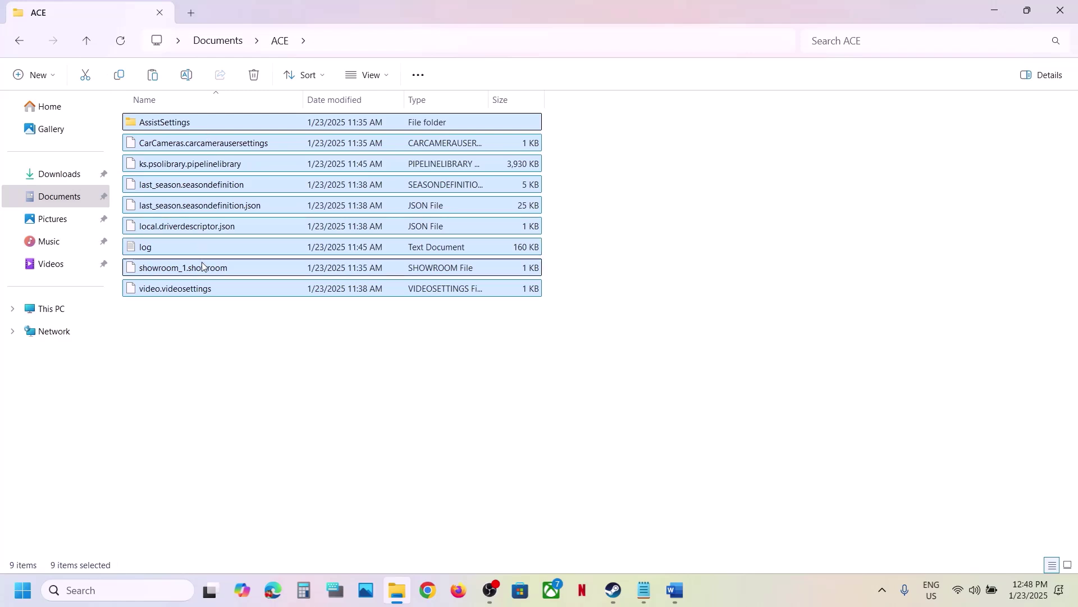
{"action": "right_click", "coordinate": [207, 134]}
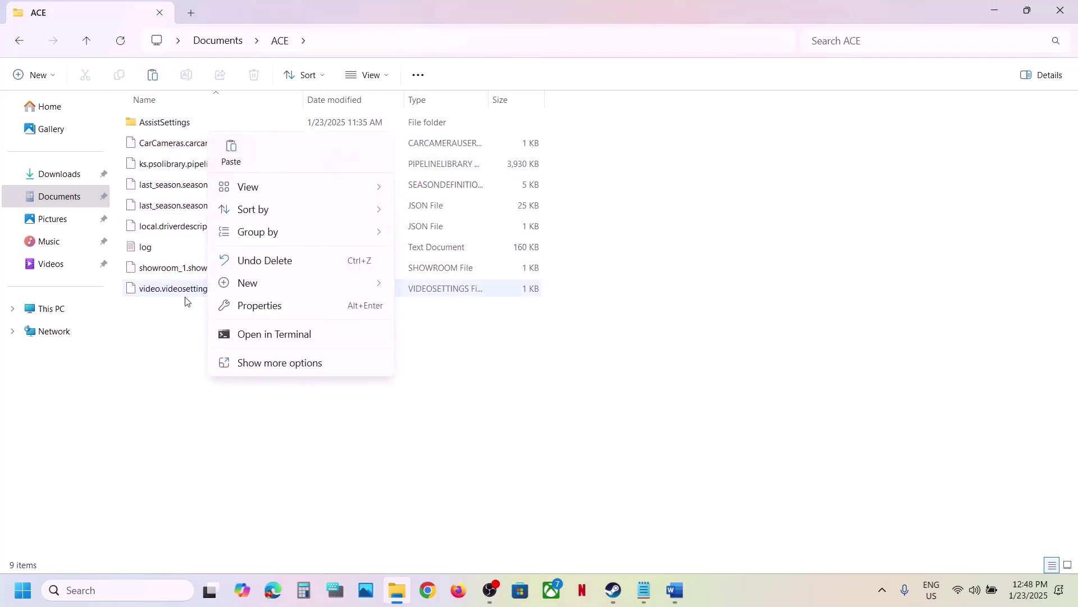
{"action": "left_click", "coordinate": [183, 314]}
{"action": "left_click_drag", "start_coordinate": [186, 312], "coordinate": [168, 119]}
{"action": "right_click", "coordinate": [168, 121]}
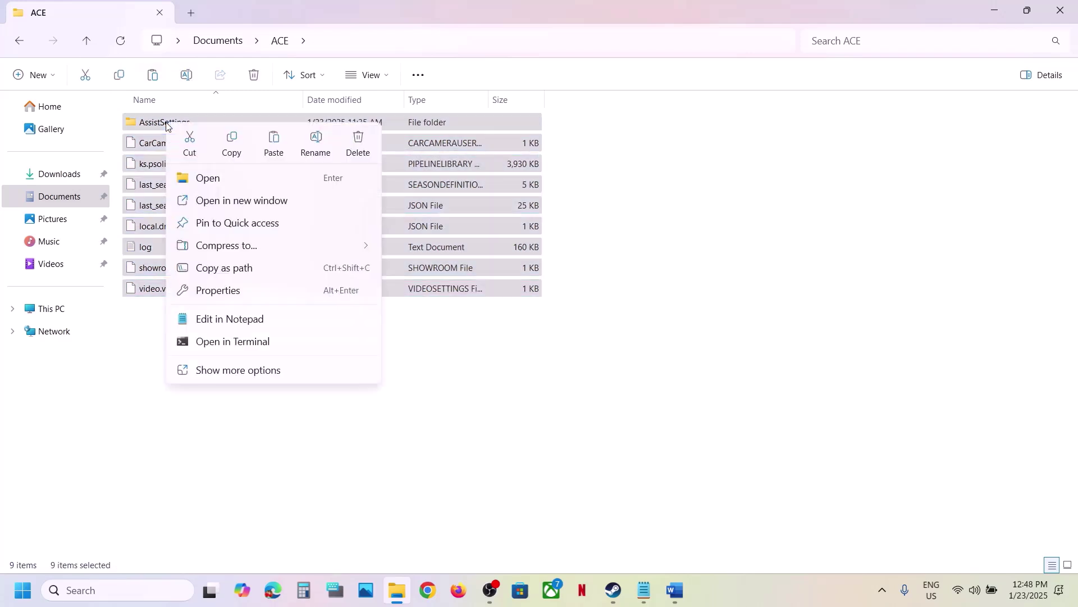
{"action": "left_click", "coordinate": [246, 433]}
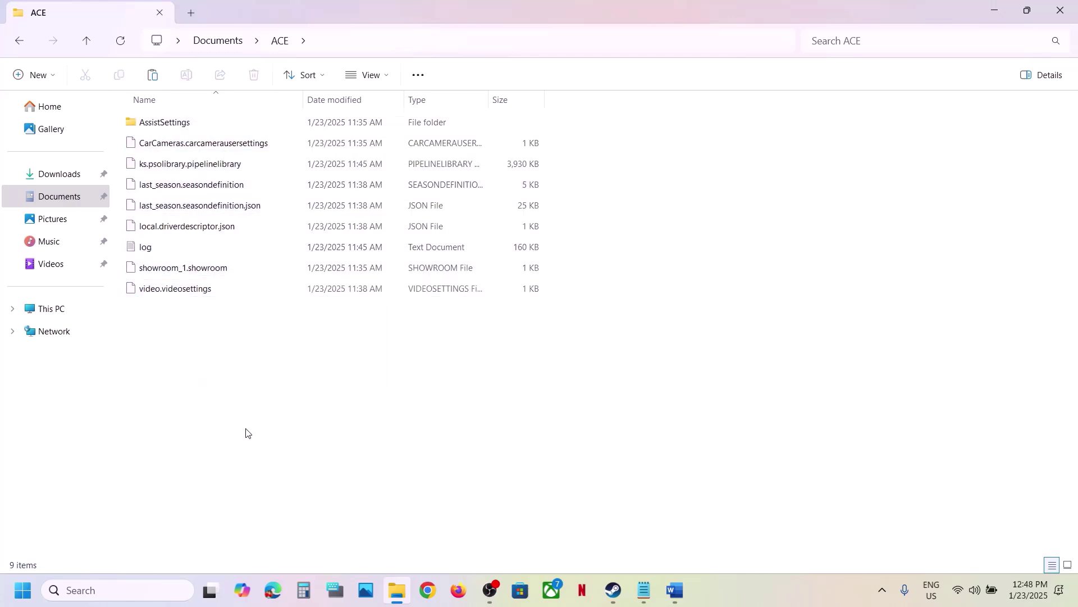
{"action": "left_click", "coordinate": [86, 43]}
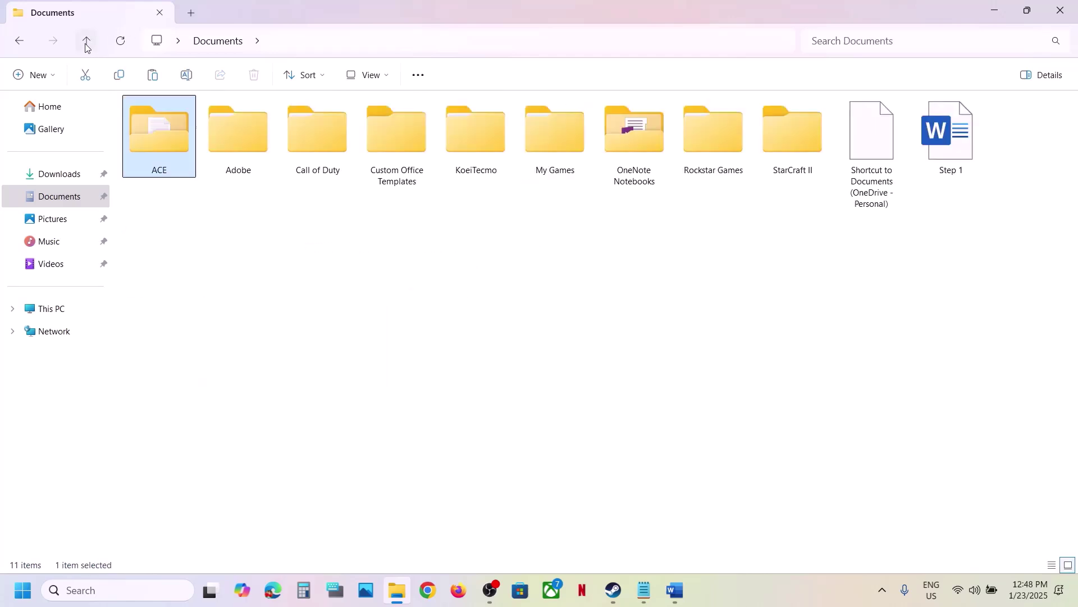
{"action": "right_click", "coordinate": [161, 146]}
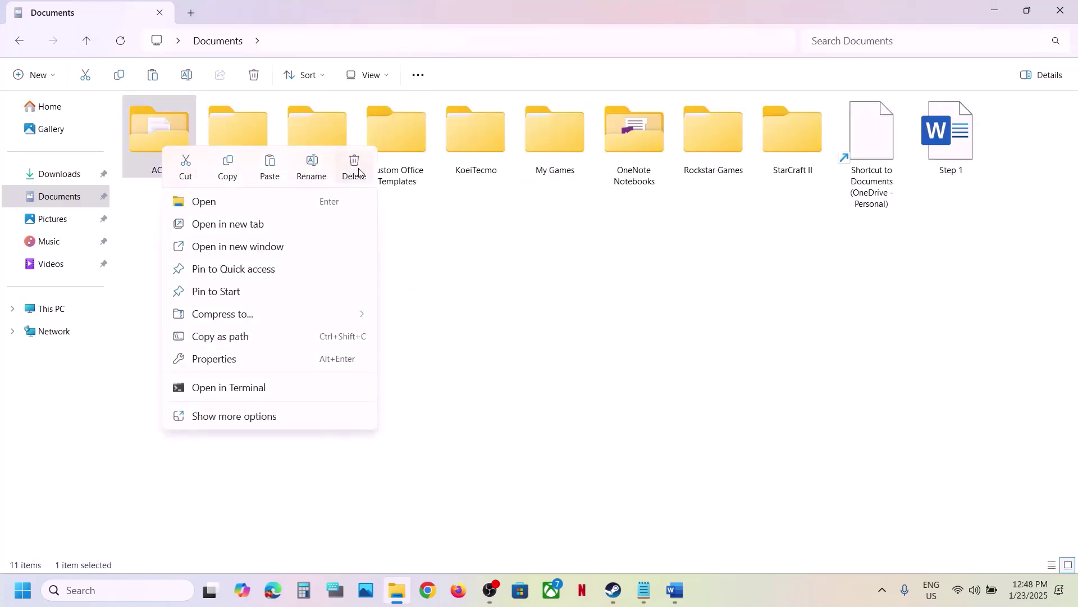
{"action": "left_click", "coordinate": [621, 460]}
Select the Step 5 phrase 'Create a New Windows local account' in the Word notes.
{"action": "left_click", "coordinate": [620, 591]}
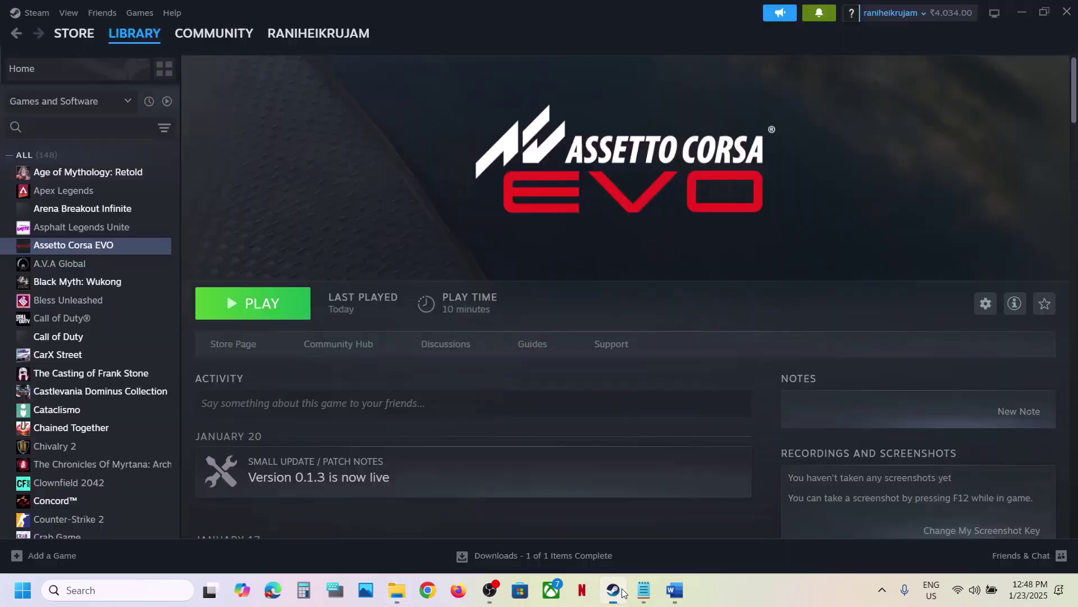
{"action": "left_click", "coordinate": [676, 594]}
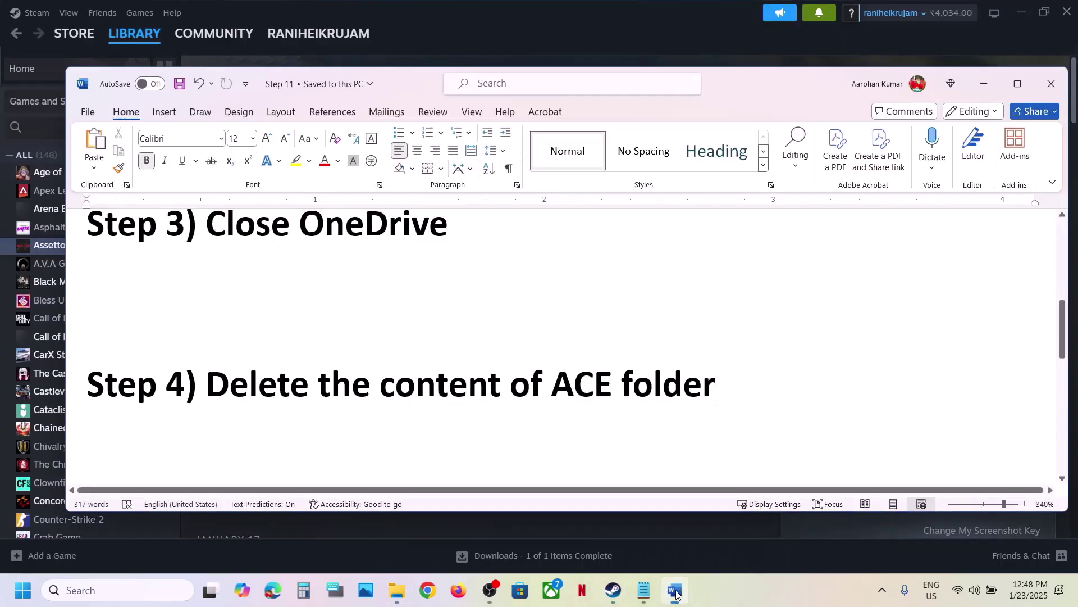
{"action": "scroll", "coordinate": [494, 315], "scroll_direction": "down", "scroll_amount": 3}
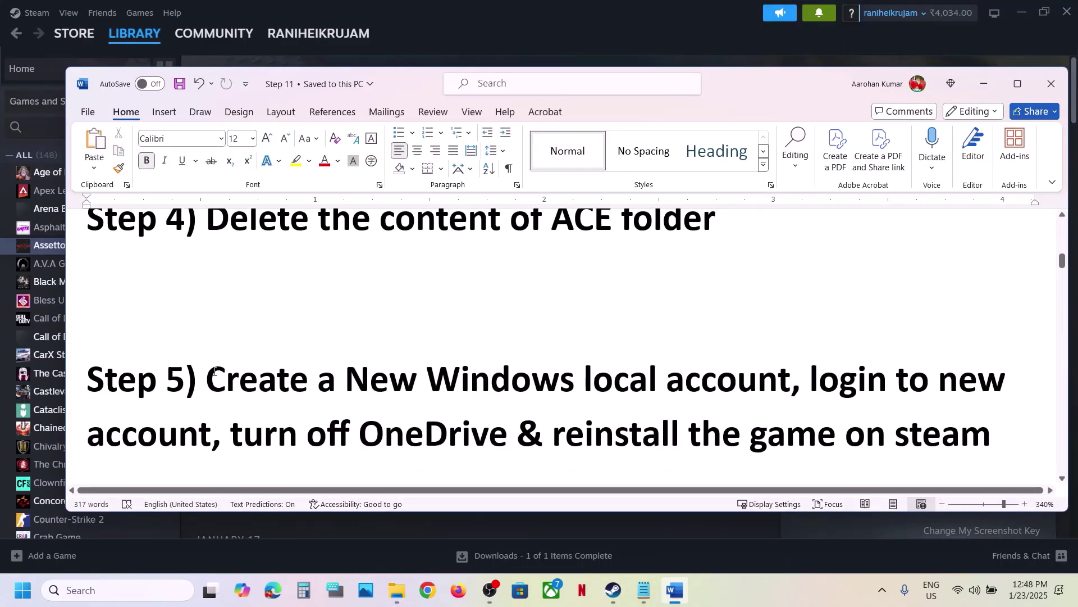
{"action": "left_click_drag", "start_coordinate": [215, 371], "coordinate": [895, 382]}
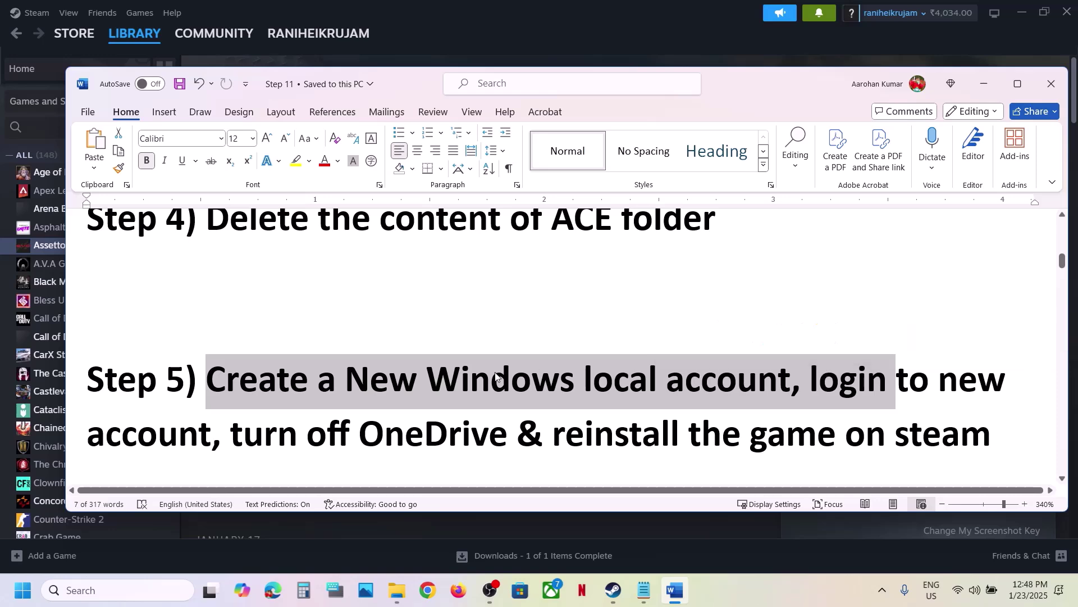
{"action": "left_click", "coordinate": [459, 364]}
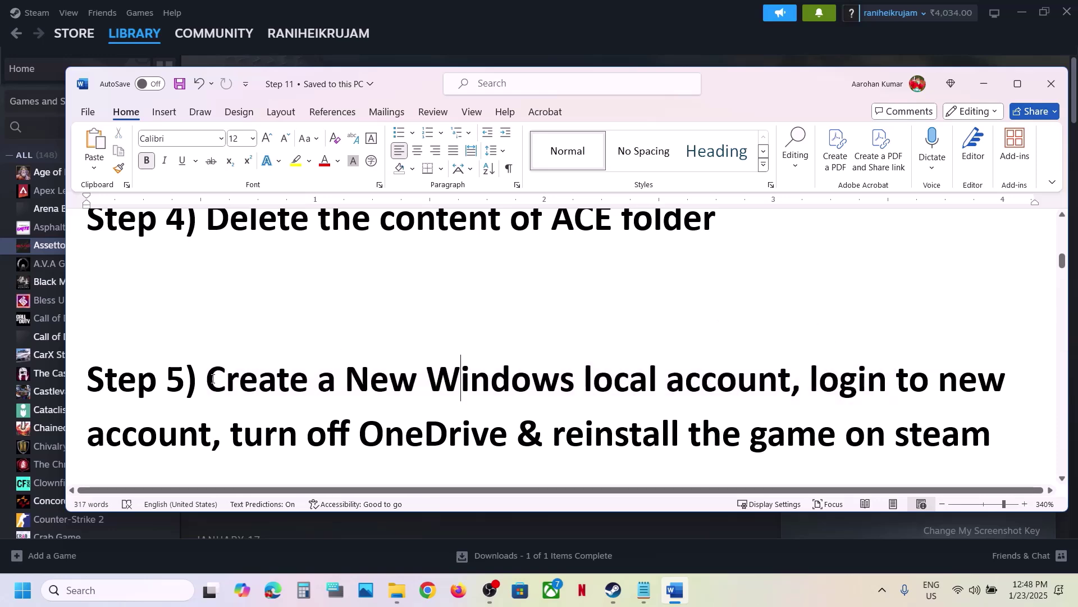
{"action": "left_click_drag", "start_coordinate": [212, 379], "coordinate": [715, 380]}
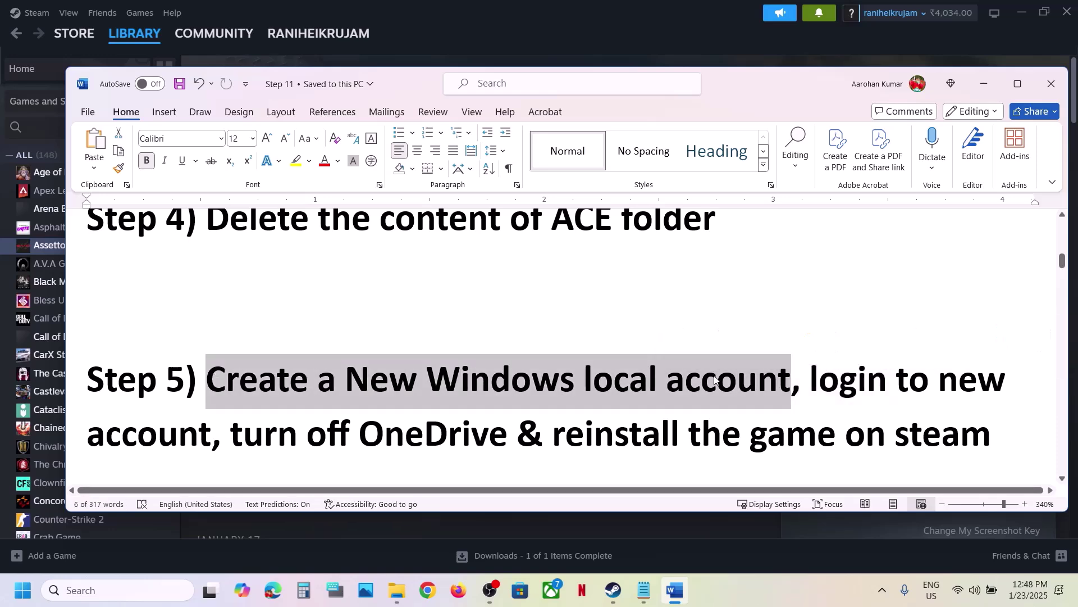
{"action": "key", "text": "super+i"}
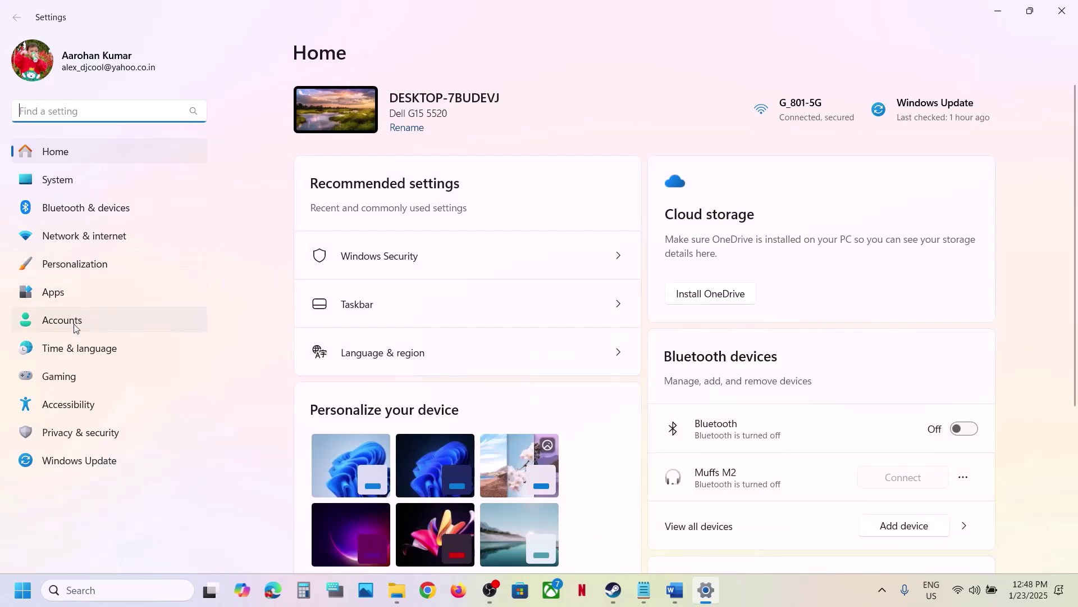
Go to Accounts > Other users and choose Add account.
{"action": "left_click", "coordinate": [73, 324]}
{"action": "scroll", "coordinate": [556, 352], "scroll_direction": "down", "scroll_amount": 10}
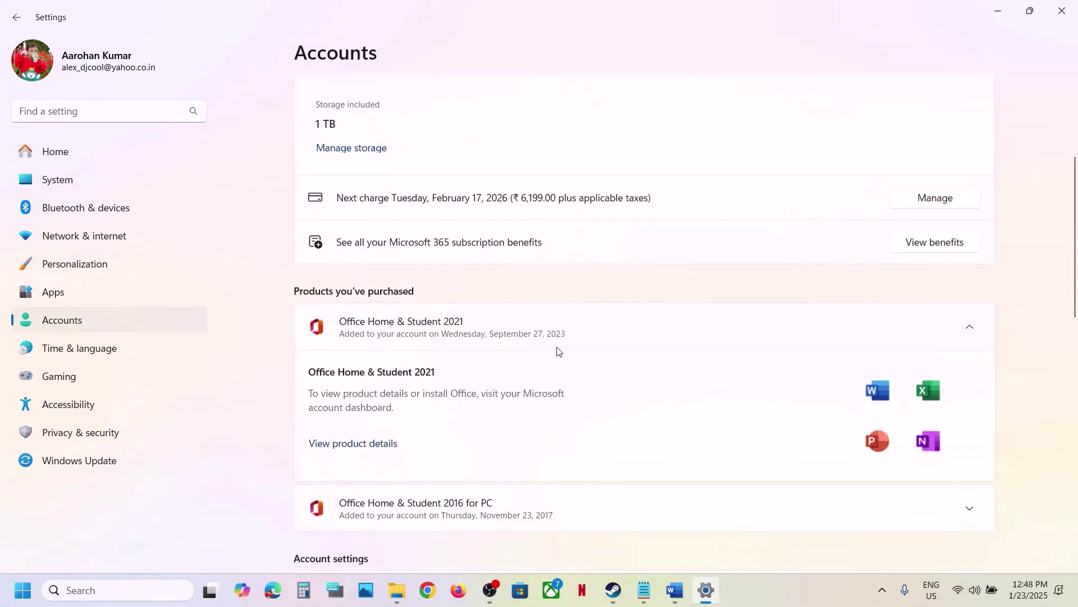
{"action": "scroll", "coordinate": [557, 352], "scroll_direction": "down", "scroll_amount": 5}
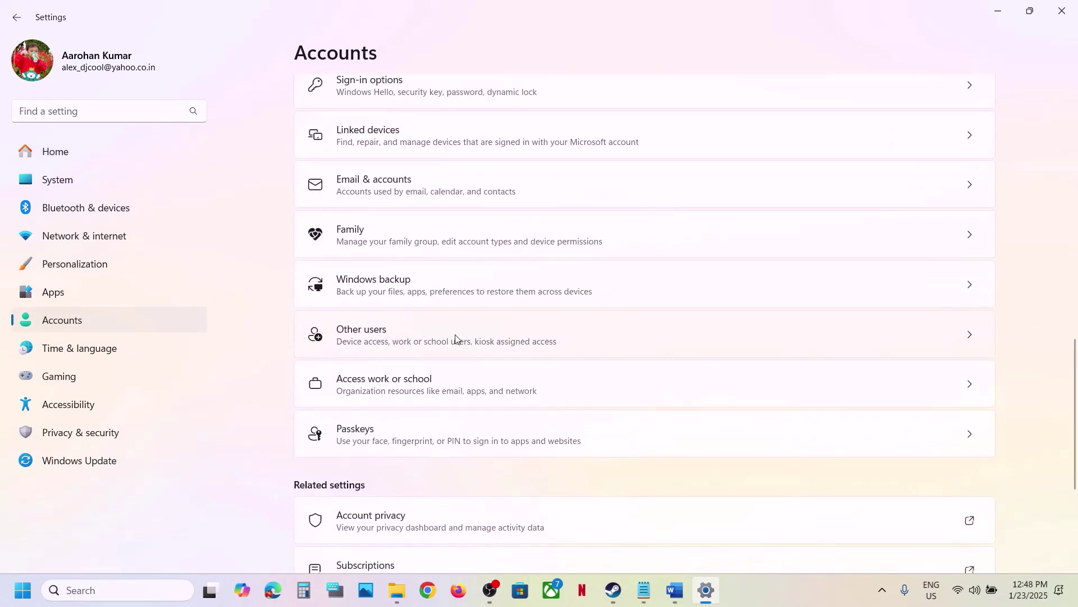
{"action": "left_click", "coordinate": [455, 338]}
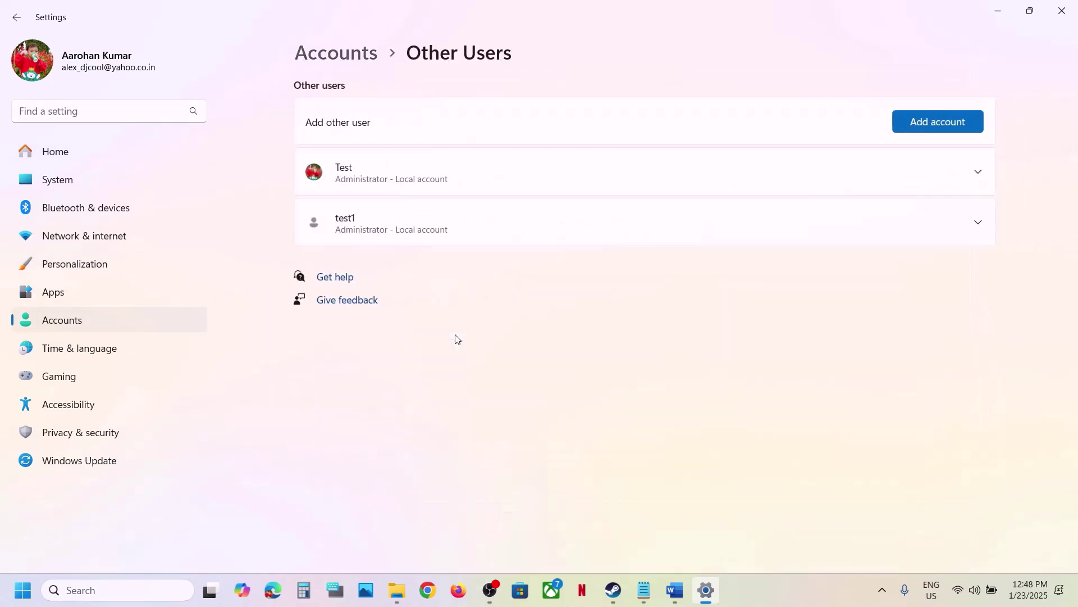
{"action": "left_click", "coordinate": [941, 118]}
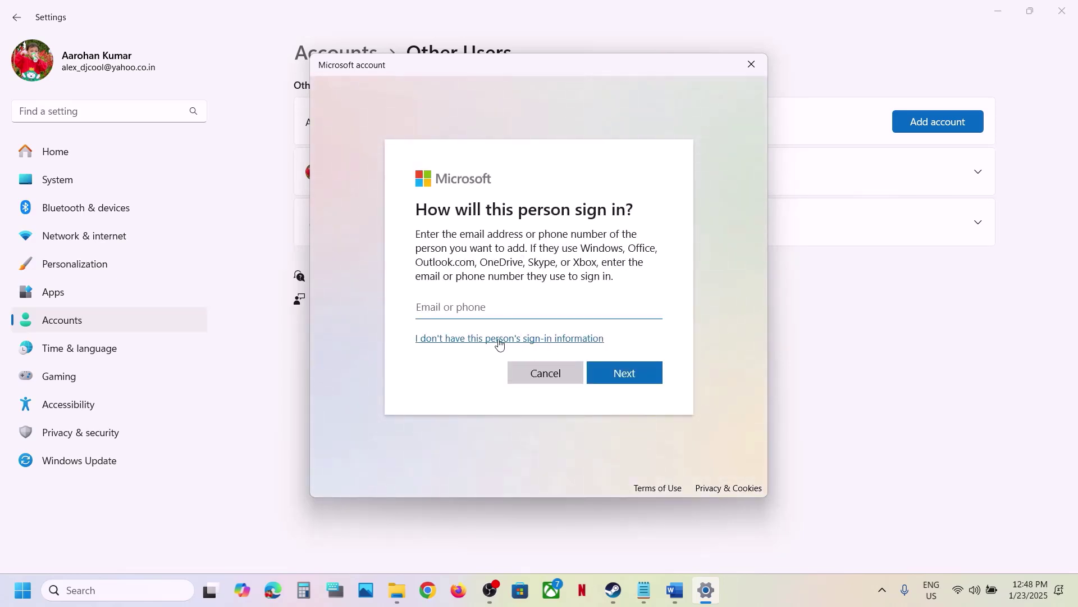
Skip the person's sign-in information and choose to add a user without a Microsoft account.
{"action": "left_click", "coordinate": [479, 340]}
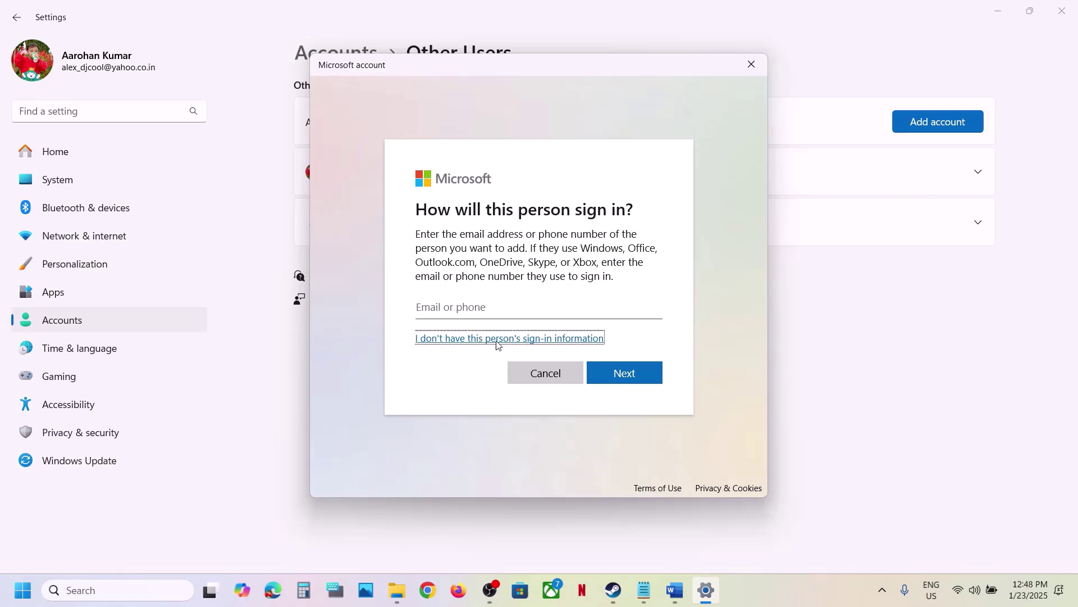
{"action": "left_click", "coordinate": [513, 340]}
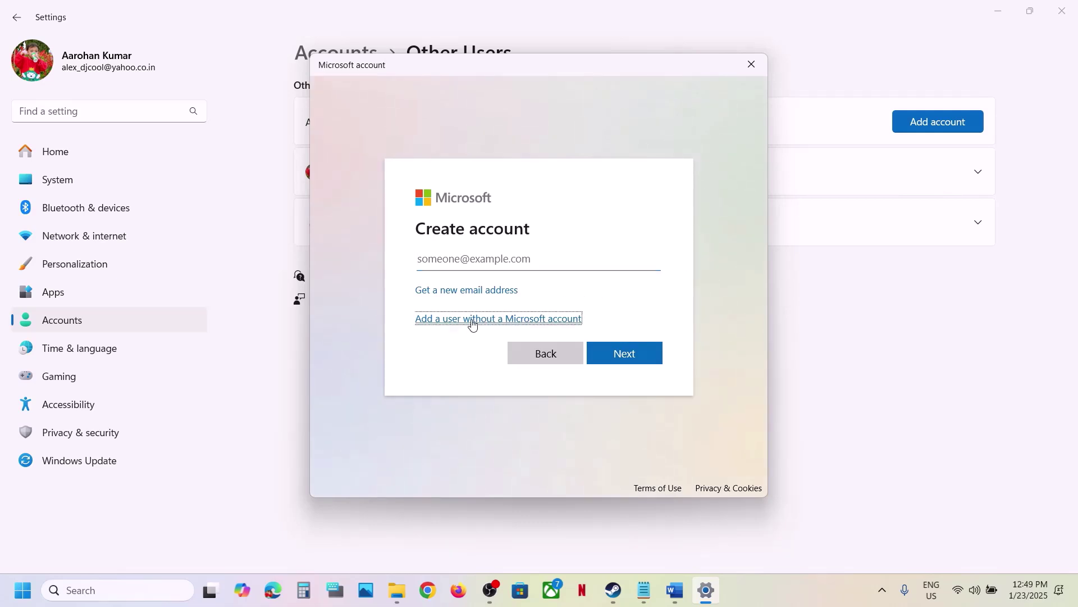
{"action": "left_click", "coordinate": [470, 319]}
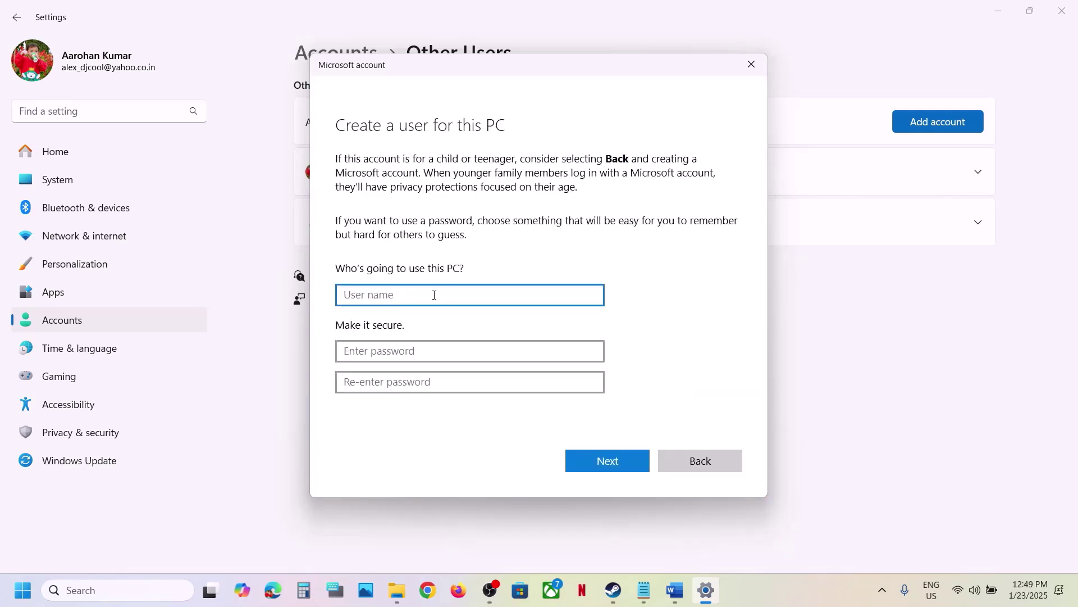
Enter the user name test2 and type the new password twice.
{"action": "type", "text": "test2"}
{"action": "left_click", "coordinate": [404, 353]}
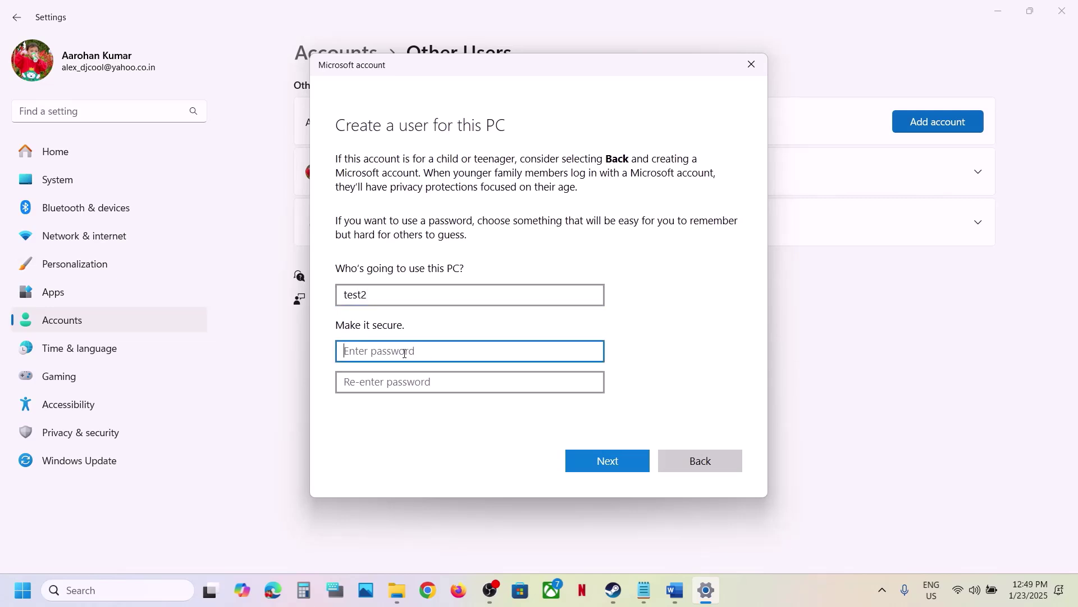
{"action": "type", "text": "1"}
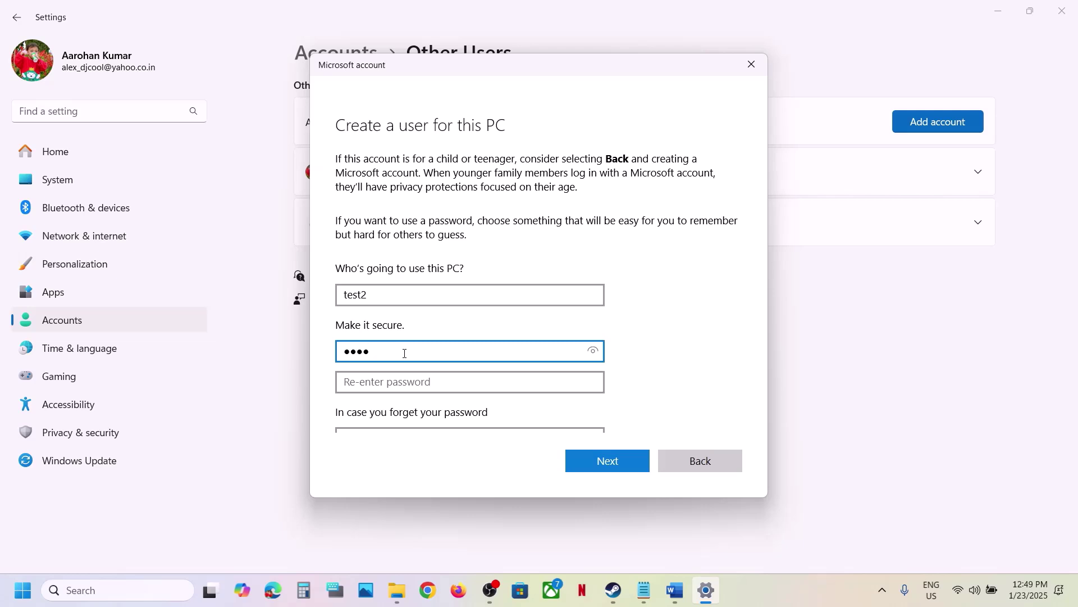
{"action": "left_click", "coordinate": [384, 382]}
{"action": "type", "text": "12"}
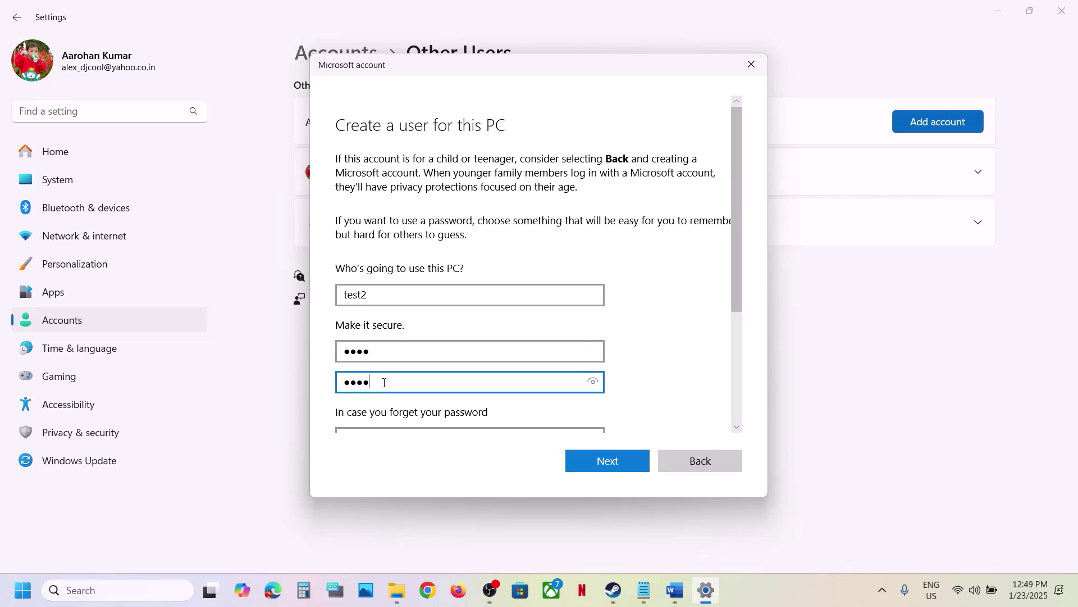
Answer the first pet's name, birth city and childhood nickname security questions.
{"action": "scroll", "coordinate": [385, 383], "scroll_direction": "down", "scroll_amount": 2}
{"action": "left_click", "coordinate": [429, 343]}
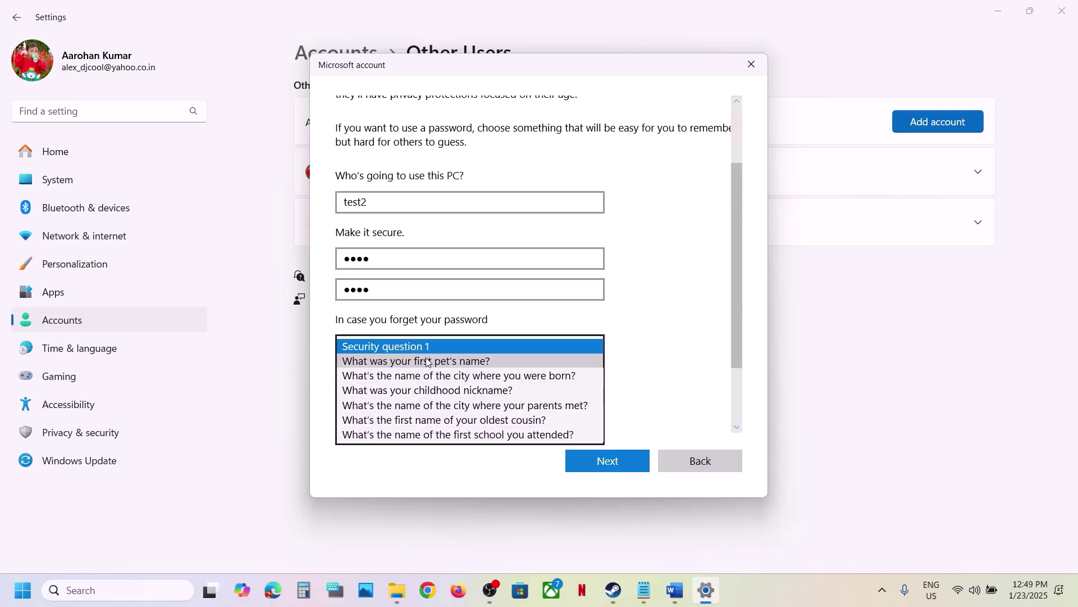
{"action": "left_click", "coordinate": [426, 362]}
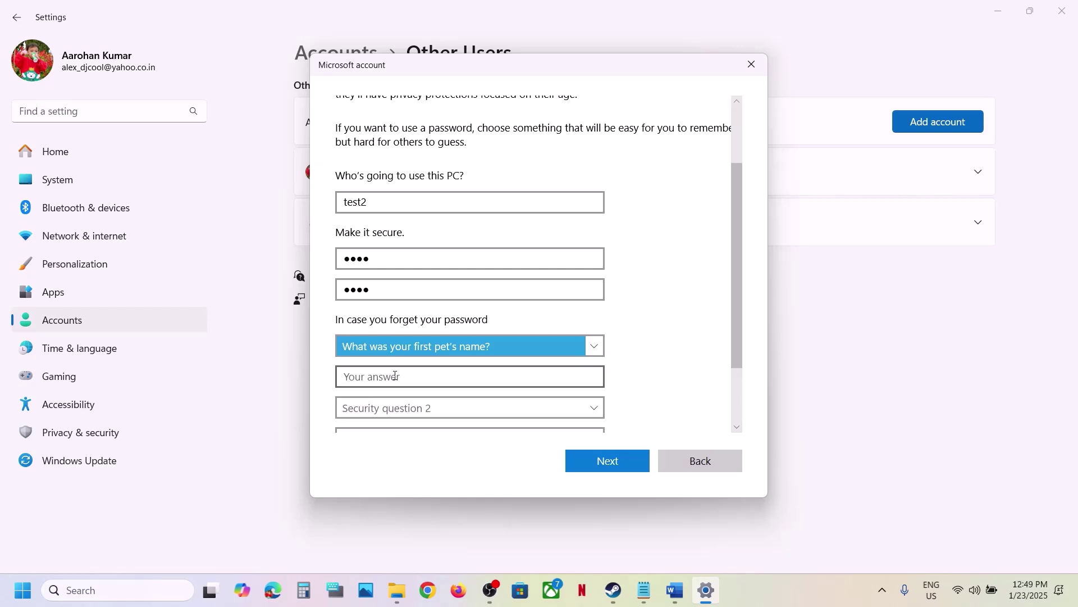
{"action": "left_click", "coordinate": [395, 375]}
{"action": "type", "text": "test"}
{"action": "scroll", "coordinate": [396, 375], "scroll_direction": "down", "scroll_amount": 2}
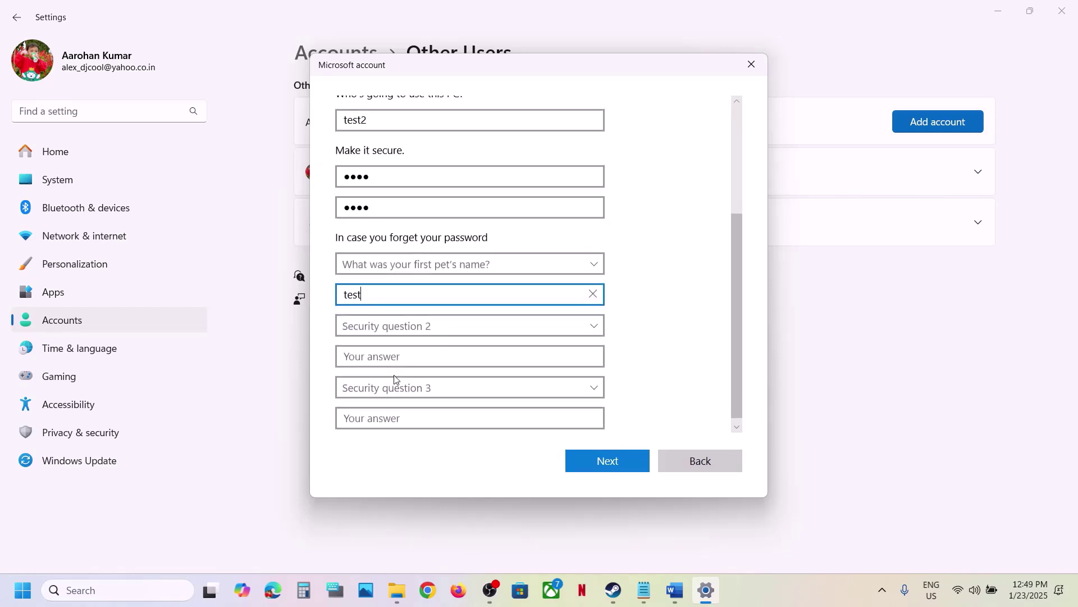
{"action": "left_click", "coordinate": [386, 325]}
{"action": "left_click", "coordinate": [398, 356]}
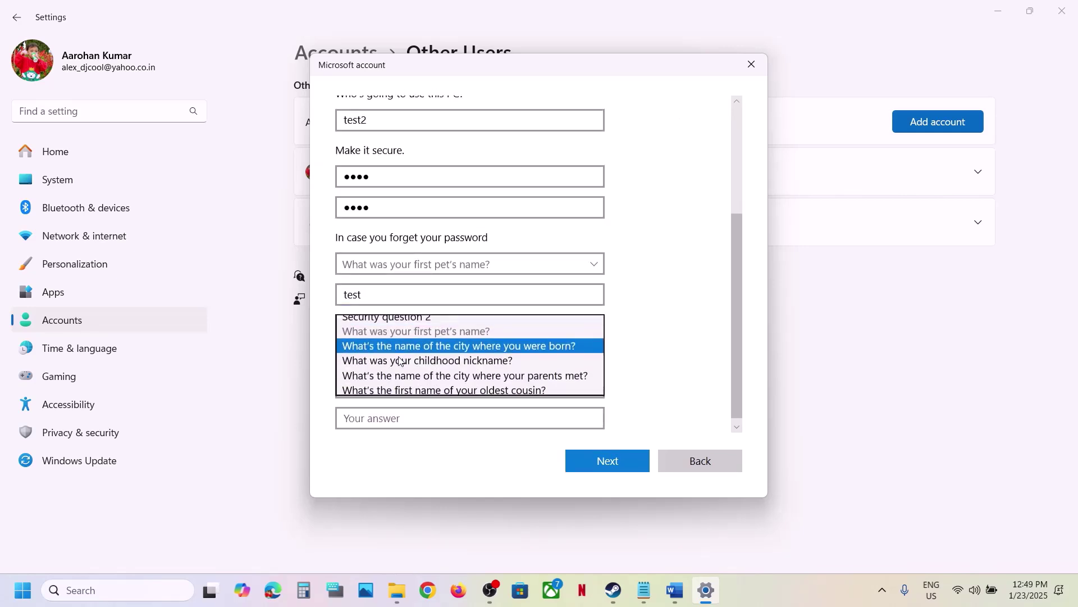
{"action": "left_click", "coordinate": [352, 354]}
{"action": "type", "text": "test"}
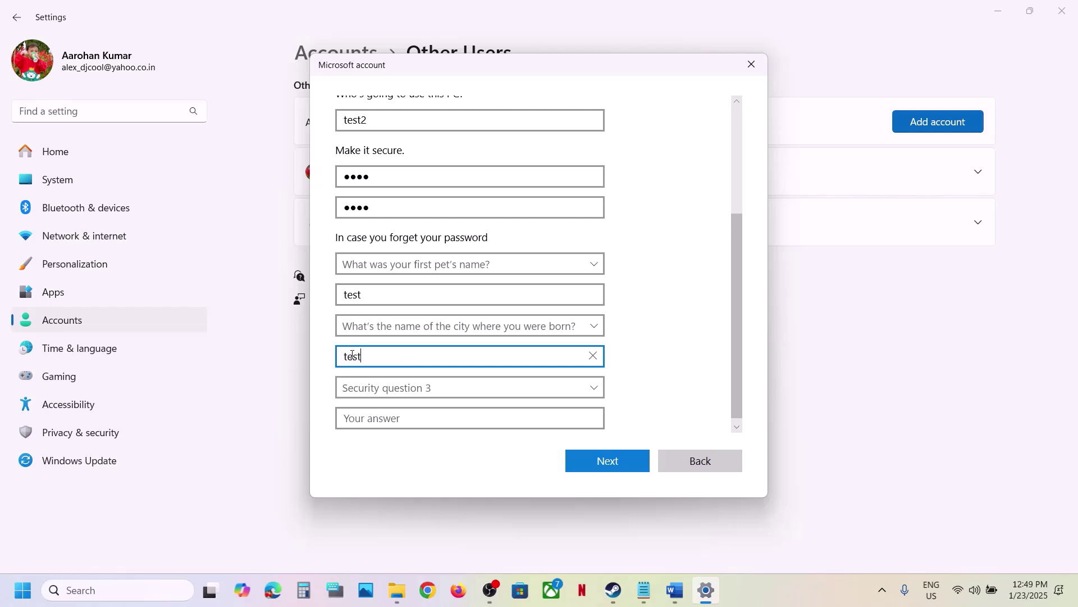
{"action": "left_click", "coordinate": [356, 392]}
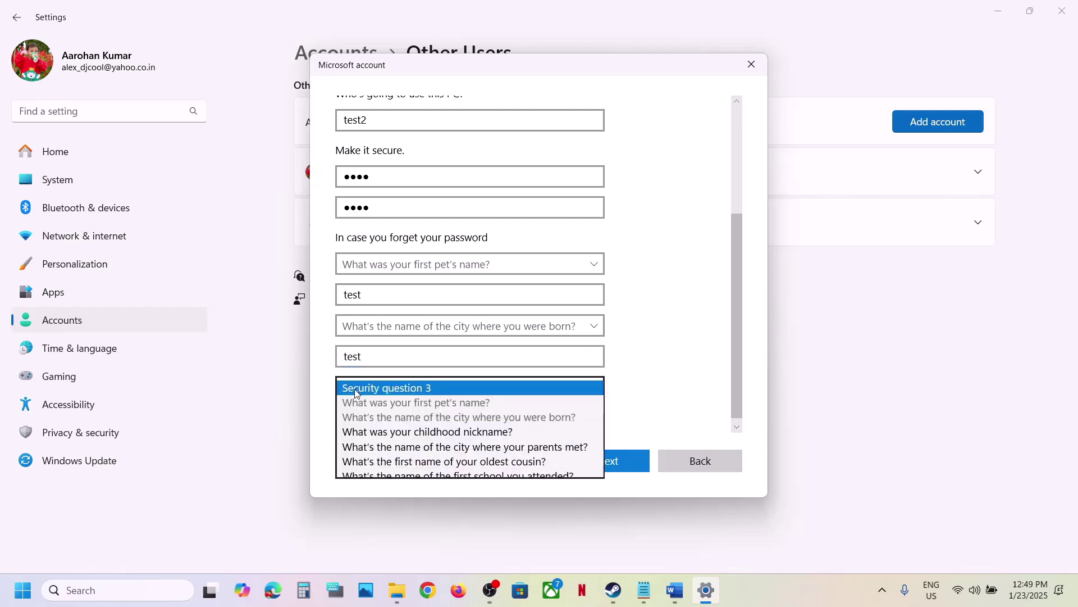
{"action": "left_click", "coordinate": [382, 428]}
{"action": "left_click", "coordinate": [369, 418]}
{"action": "type", "text": "test"}
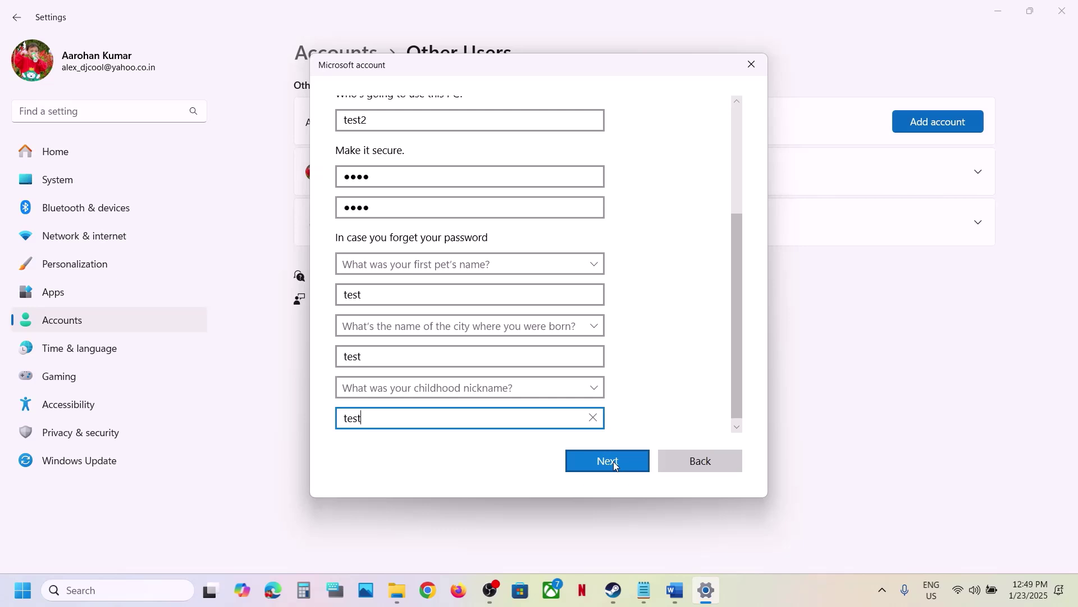
Create the account, then open test2's Change account type dialog.
{"action": "left_click", "coordinate": [613, 460]}
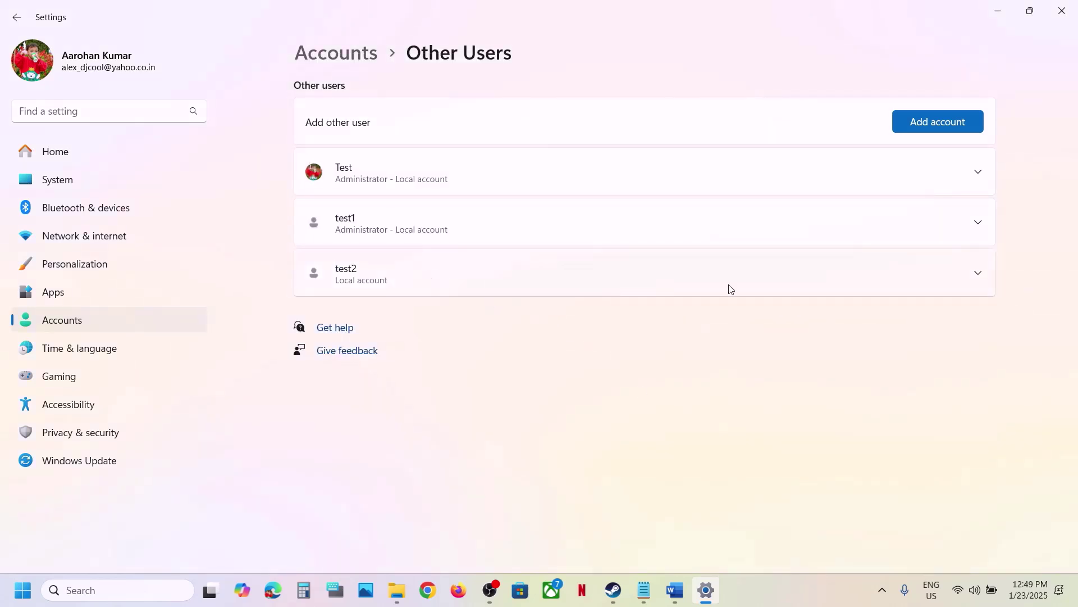
{"action": "left_click", "coordinate": [989, 272]}
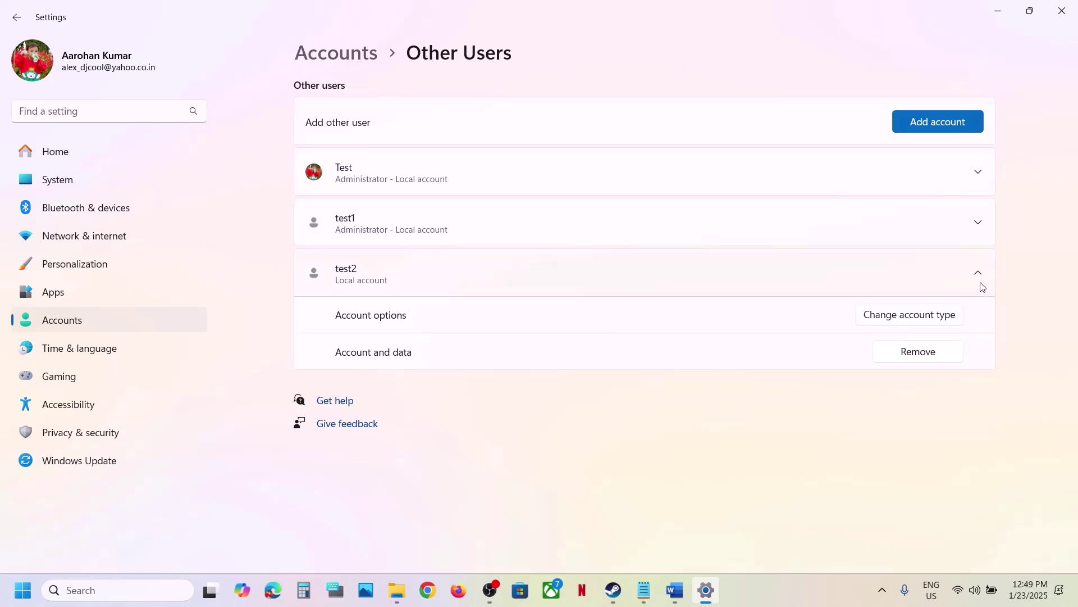
{"action": "left_click", "coordinate": [904, 319]}
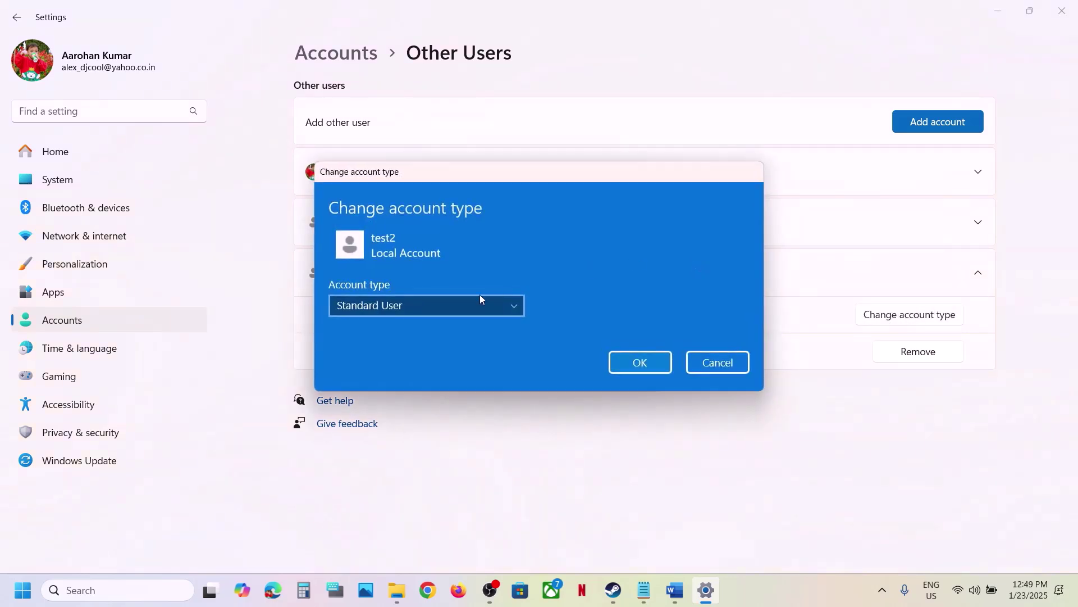
Change test2's account type to Administrator and confirm.
{"action": "left_click", "coordinate": [451, 309]}
{"action": "left_click", "coordinate": [386, 287]}
{"action": "left_click", "coordinate": [650, 368]}
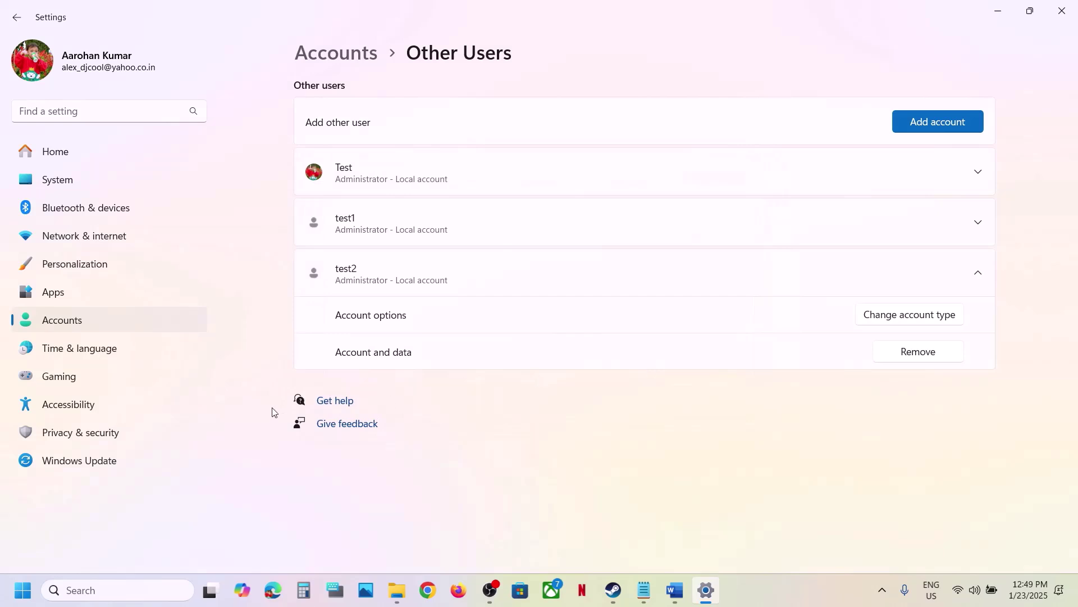
Check the Start menu's account and power options without acting, then return to Word.
{"action": "left_click", "coordinate": [22, 591]}
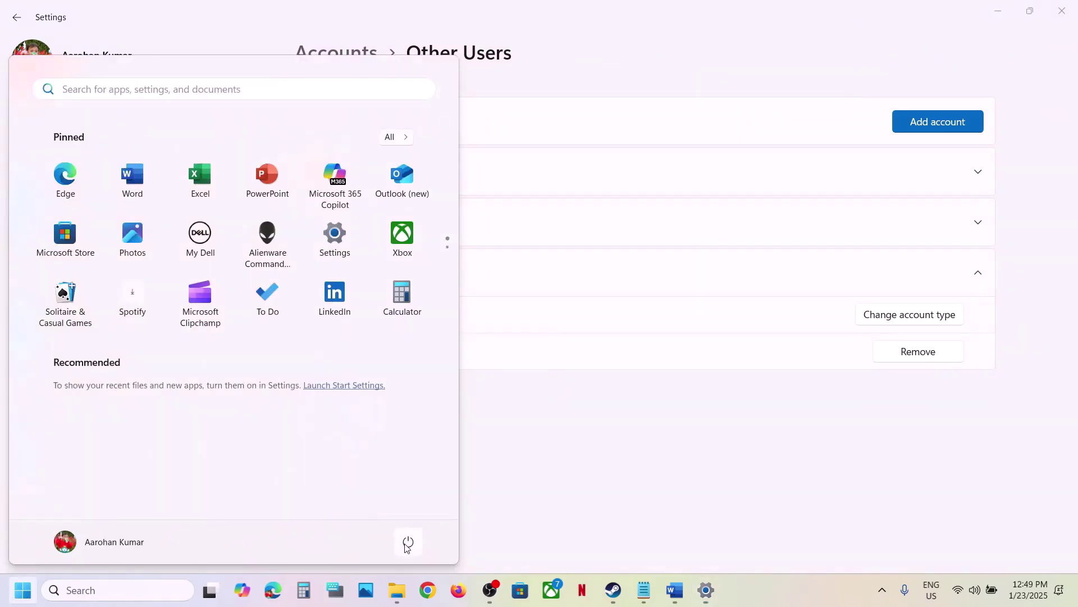
{"action": "left_click", "coordinate": [92, 549]}
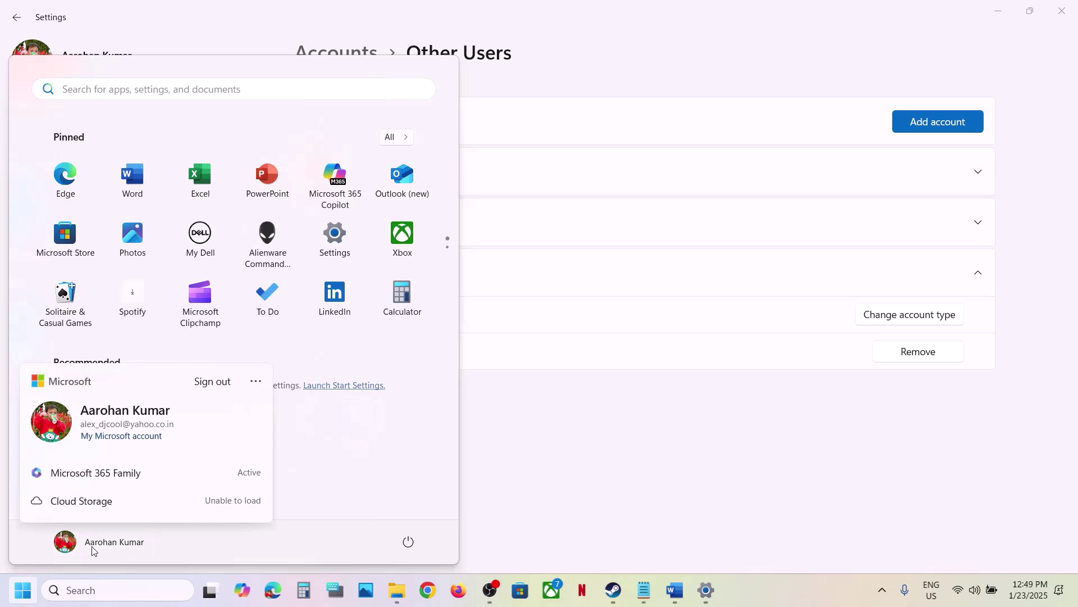
{"action": "left_click", "coordinate": [425, 469]}
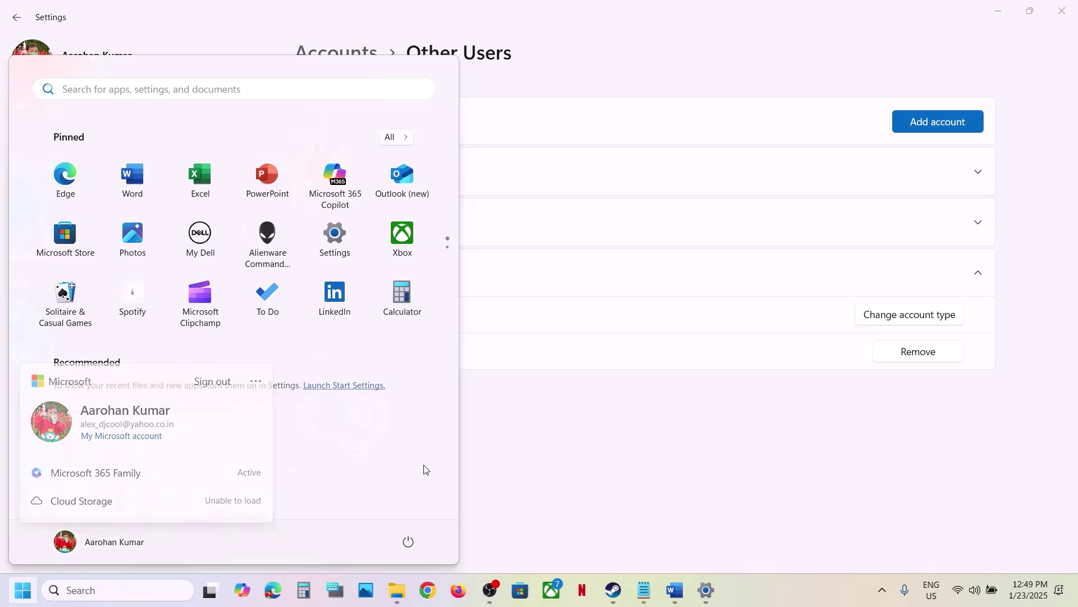
{"action": "left_click", "coordinate": [409, 541]}
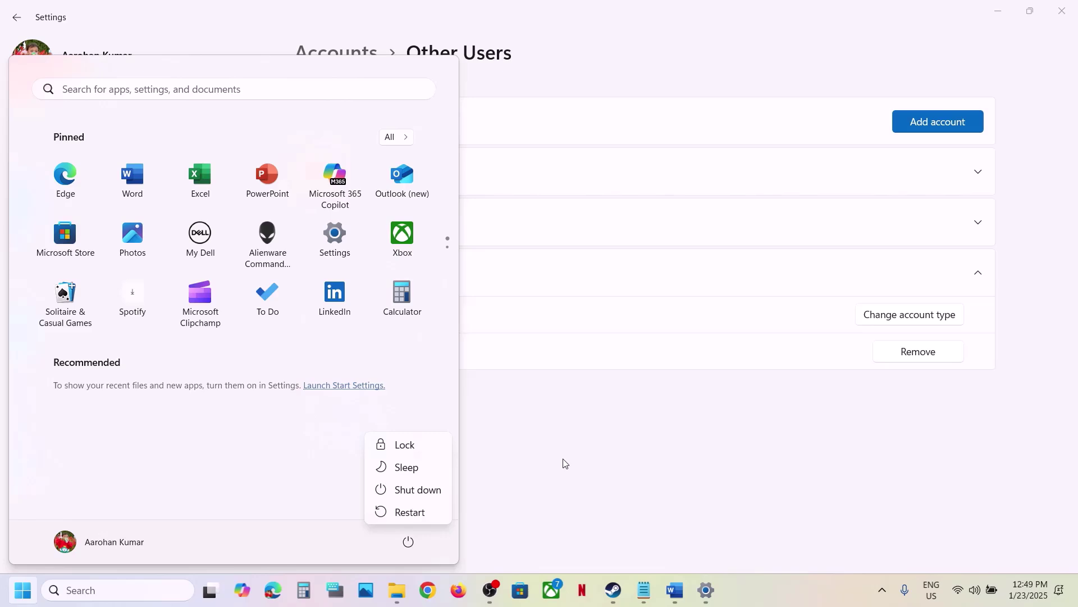
{"action": "key", "text": "Escape"}
{"action": "key", "text": "Escape"}
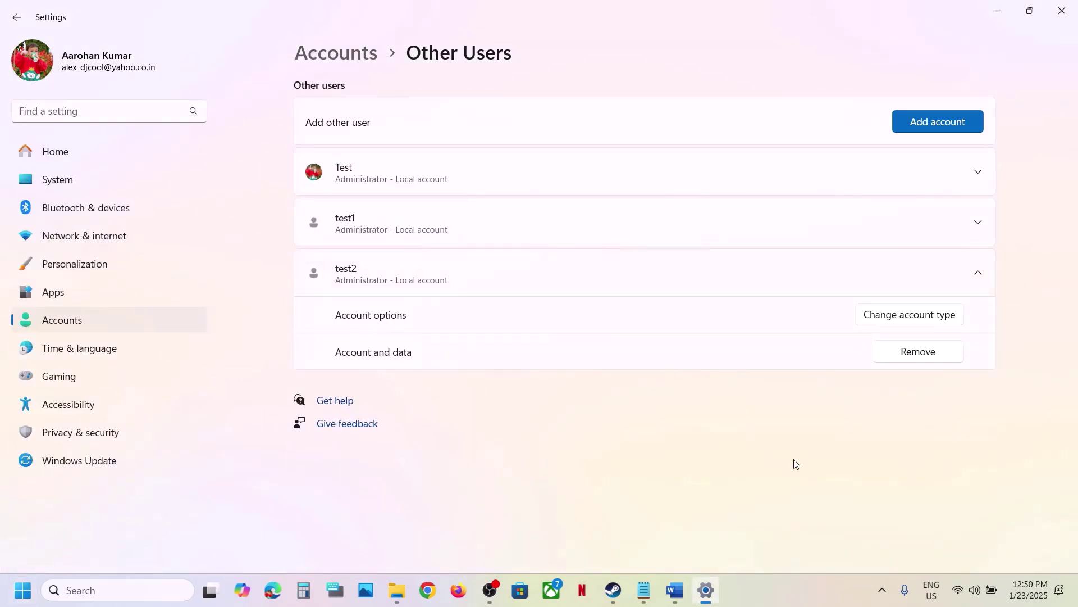
{"action": "left_click", "coordinate": [675, 589]}
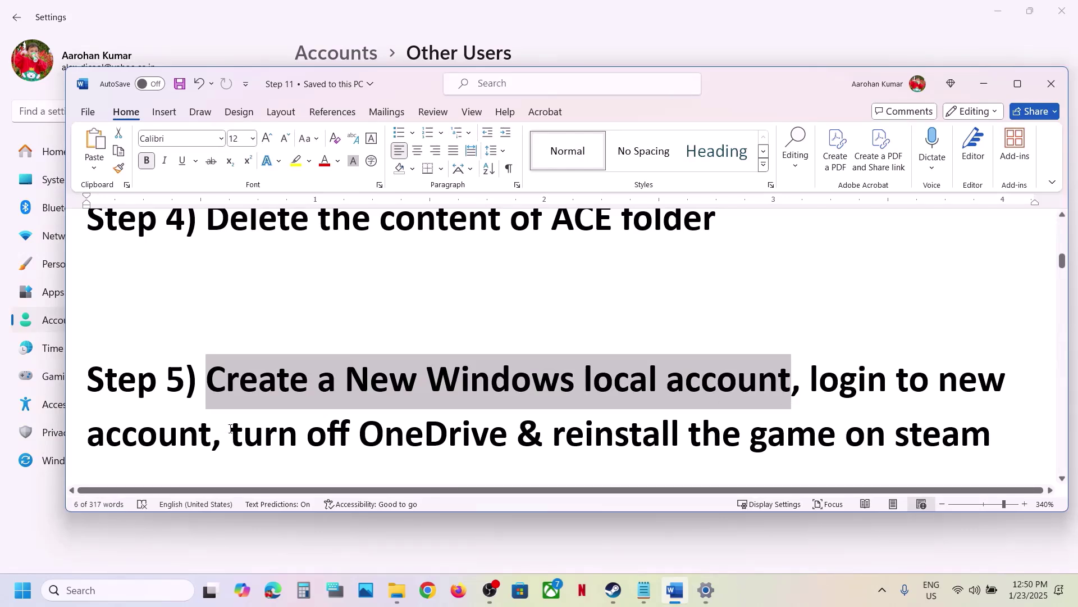
Highlight the turn-off-OneDrive and reinstall-on-Steam parts of the Step 5 notes.
{"action": "left_click_drag", "start_coordinate": [231, 429], "coordinate": [498, 424]}
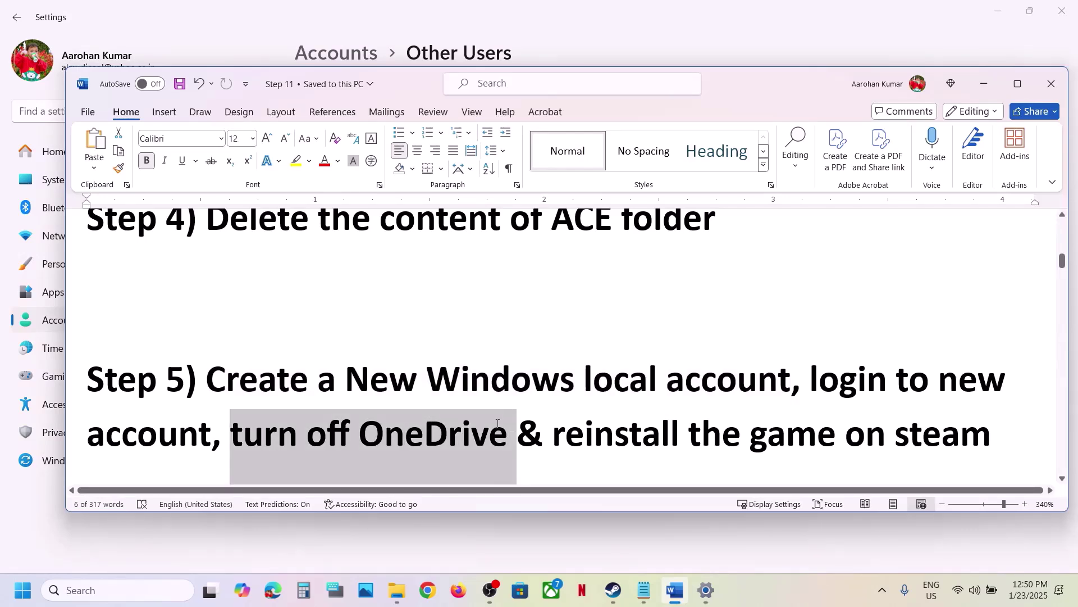
{"action": "scroll", "coordinate": [498, 423], "scroll_direction": "down", "scroll_amount": 2}
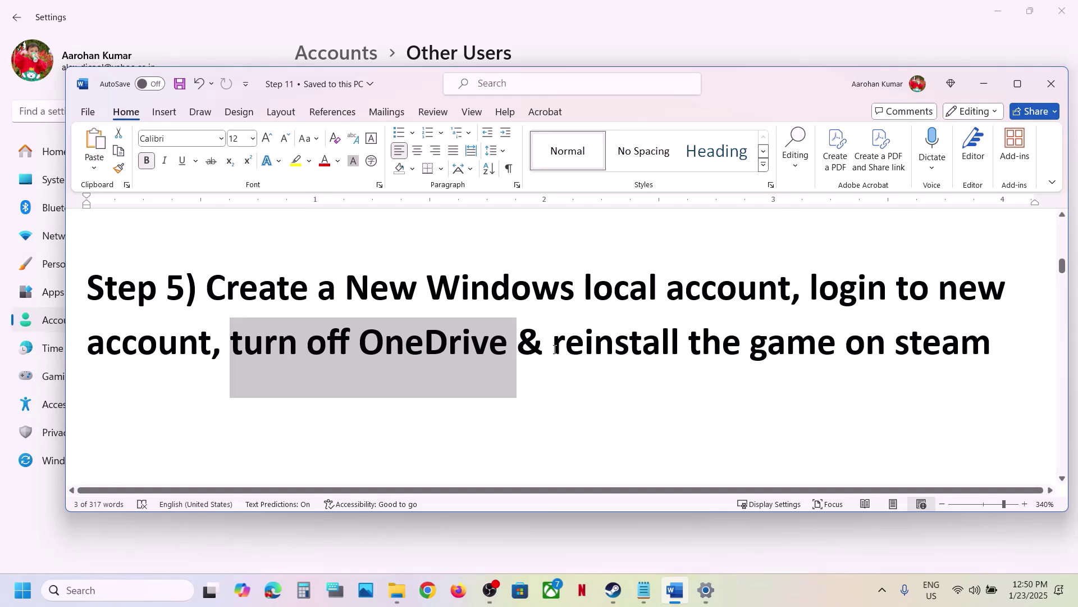
{"action": "left_click_drag", "start_coordinate": [554, 349], "coordinate": [935, 332]}
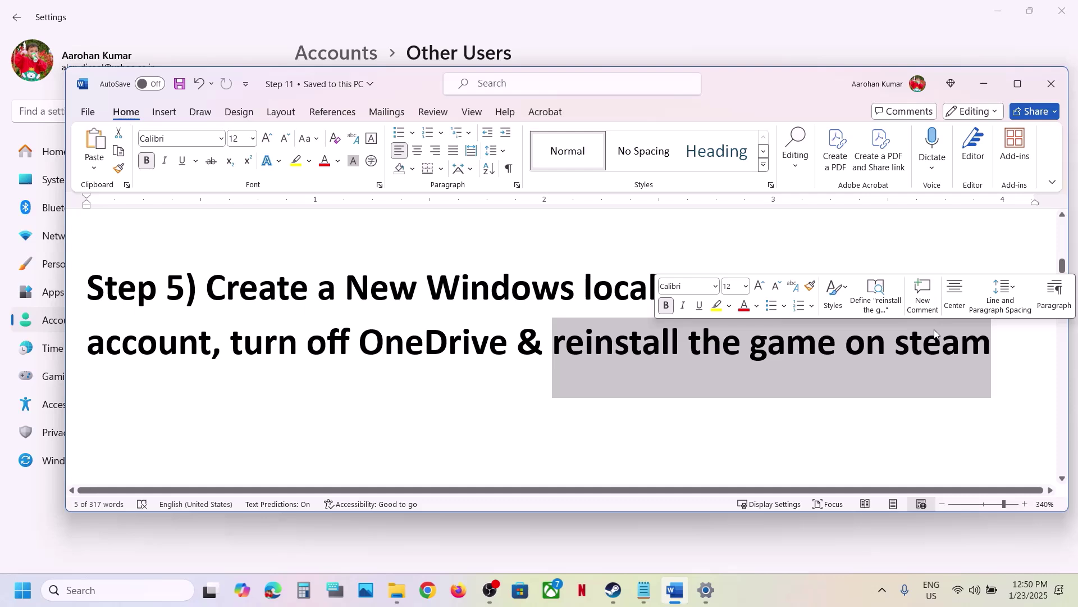
{"action": "left_click", "coordinate": [361, 381]}
{"action": "left_click_drag", "start_coordinate": [211, 282], "coordinate": [712, 341]}
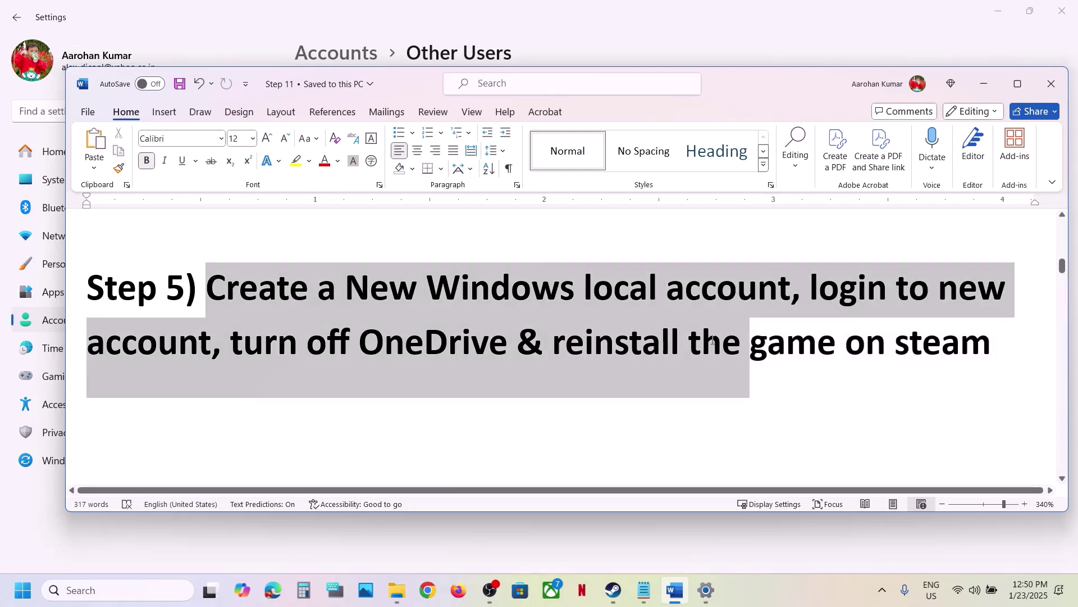
Scroll to Step 6 and select the Visual C++ redistributable download link.
{"action": "scroll", "coordinate": [404, 363], "scroll_direction": "down", "scroll_amount": 2}
{"action": "scroll", "coordinate": [404, 363], "scroll_direction": "down", "scroll_amount": 2}
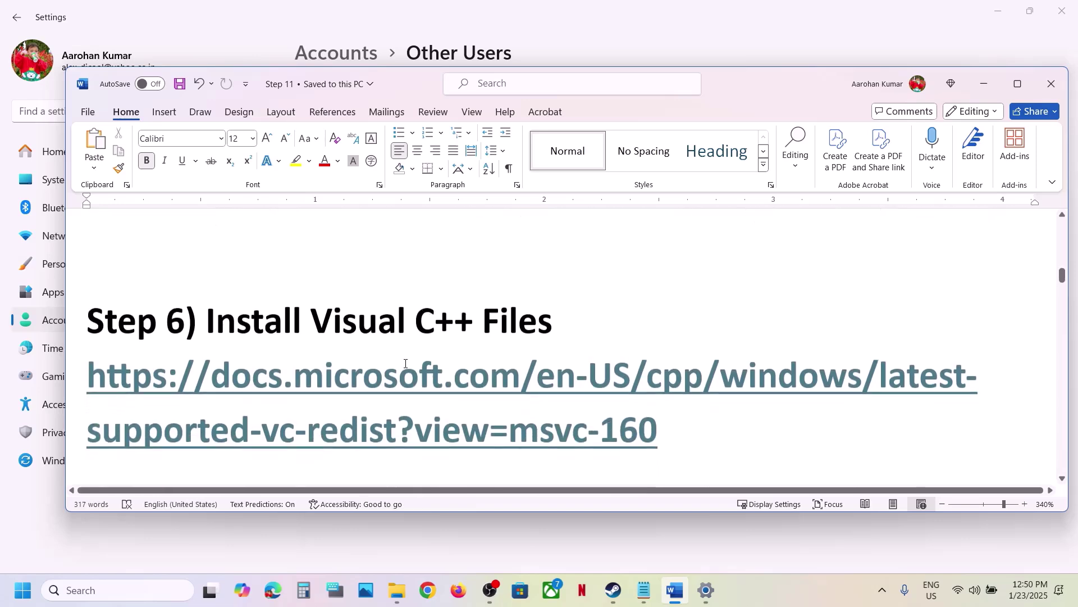
{"action": "left_click", "coordinate": [673, 406]}
{"action": "left_click_drag", "start_coordinate": [674, 406], "coordinate": [157, 350]}
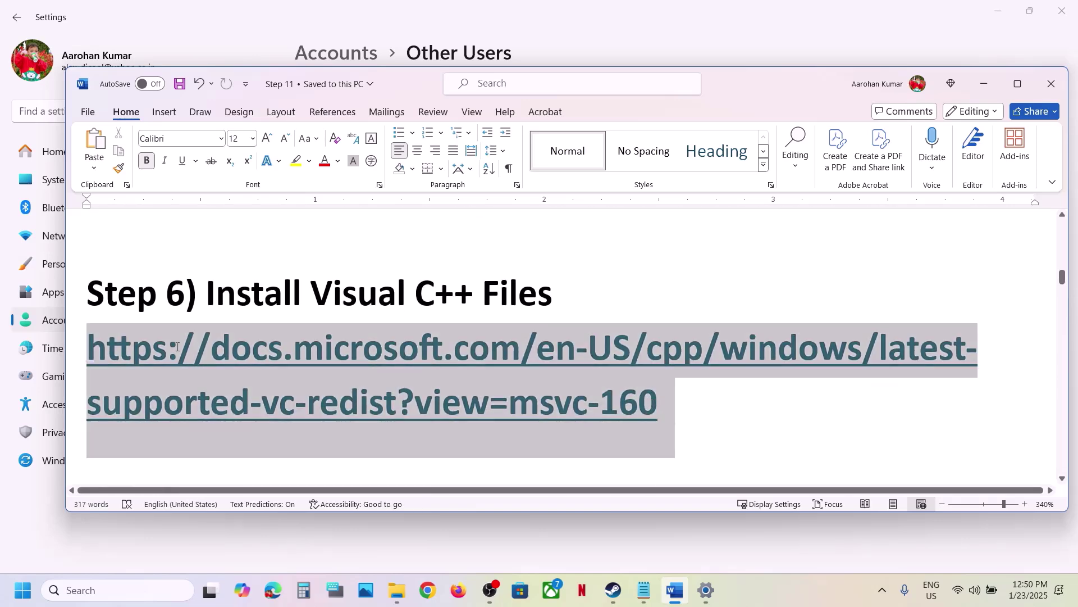
Paste the Visual C++ link into Chrome and load Microsoft's latest redistributable downloads page.
{"action": "left_click", "coordinate": [427, 590]}
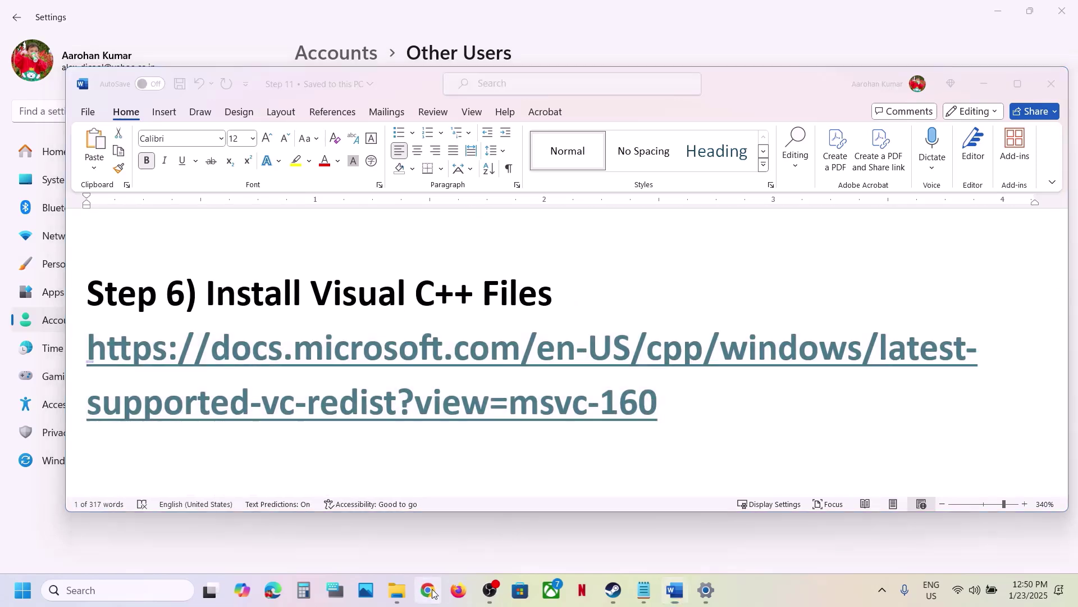
{"action": "type", "text": "https://learn.microsoft.com/en-us/cpp/windows/latest-supported-vc-redist?view=msvc-160"}
{"action": "key", "text": "Return"}
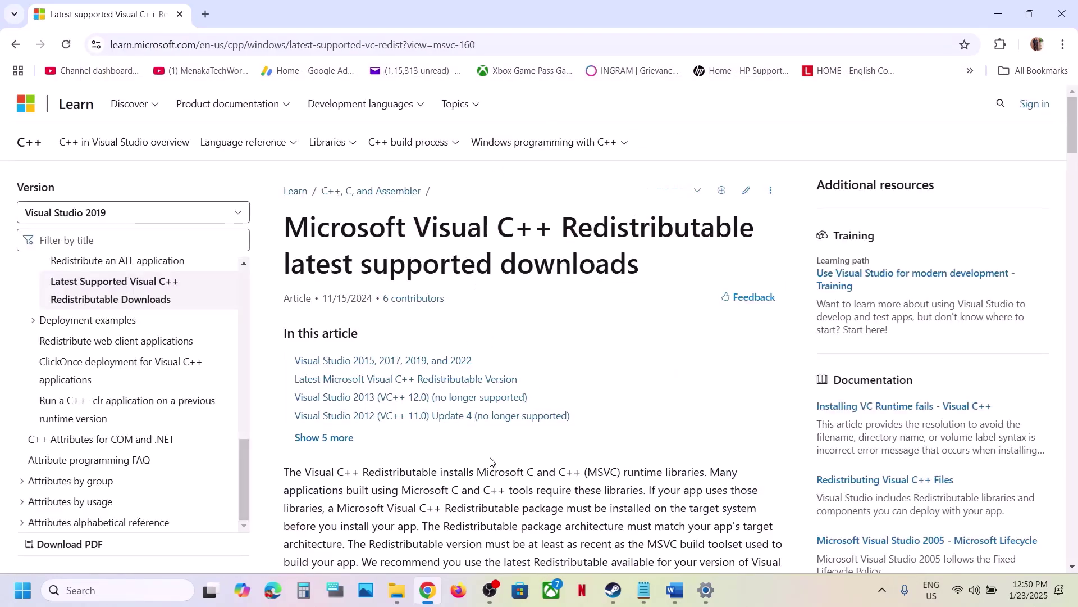
{"action": "scroll", "coordinate": [478, 428], "scroll_direction": "down", "scroll_amount": 10}
{"action": "left_click_drag", "start_coordinate": [302, 257], "coordinate": [642, 260]}
{"action": "scroll", "coordinate": [642, 260], "scroll_direction": "down", "scroll_amount": 5}
{"action": "scroll", "coordinate": [642, 260], "scroll_direction": "down", "scroll_amount": 3}
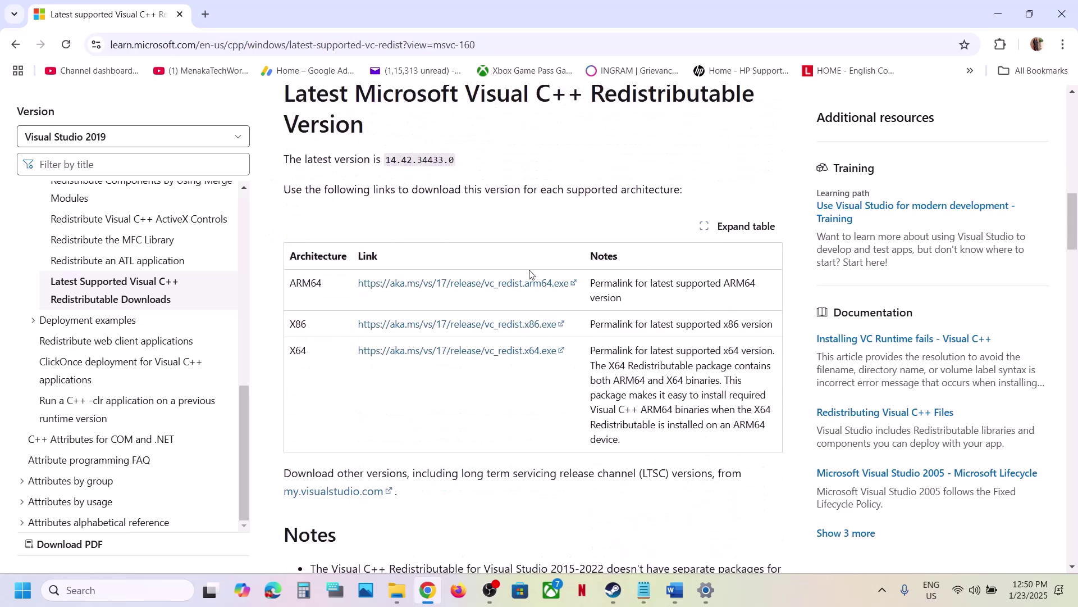
Download the x86 Visual C++ redistributable and run it as a Repair.
{"action": "double_click", "coordinate": [296, 325]}
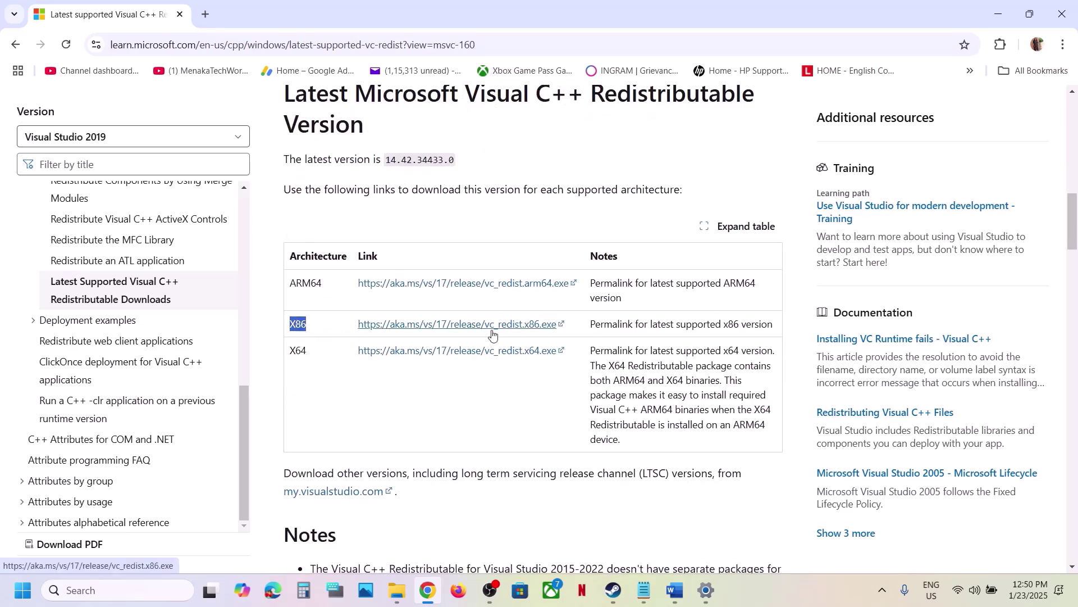
{"action": "left_click", "coordinate": [414, 325]}
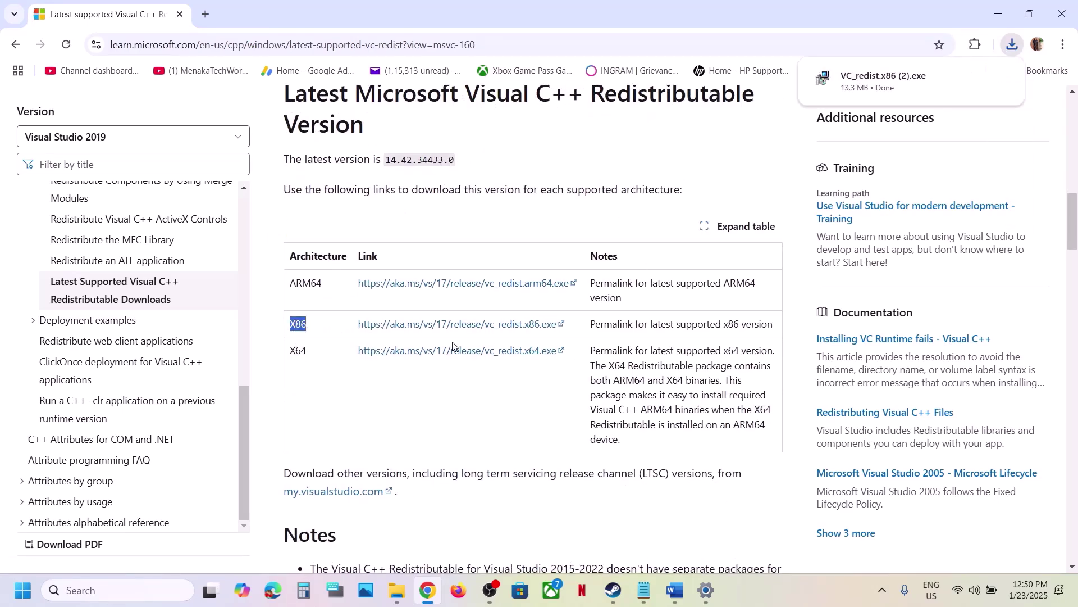
{"action": "left_click", "coordinate": [879, 78]}
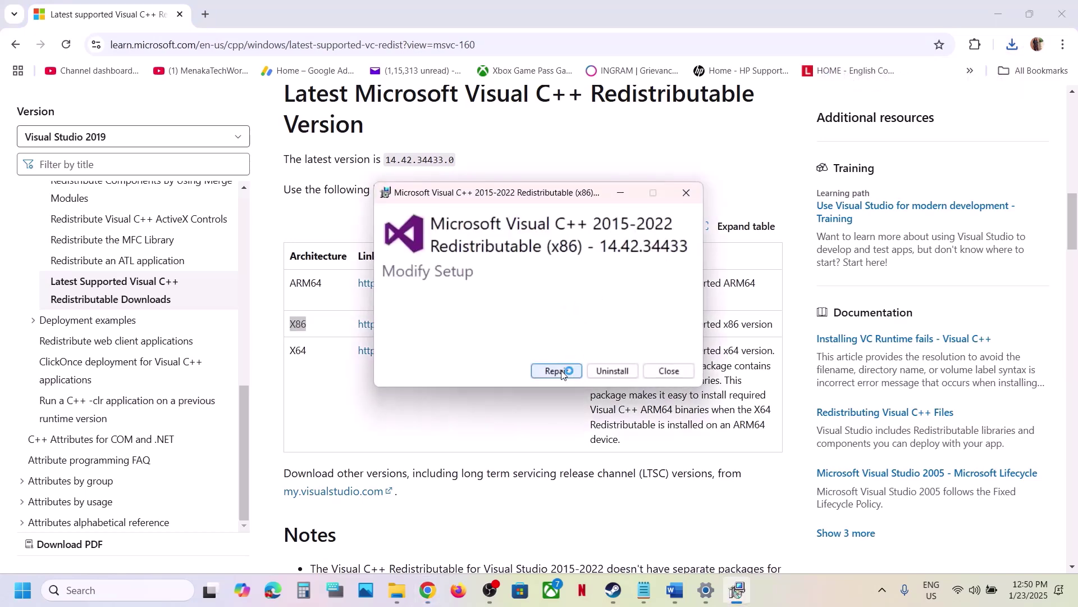
{"action": "left_click", "coordinate": [557, 372]}
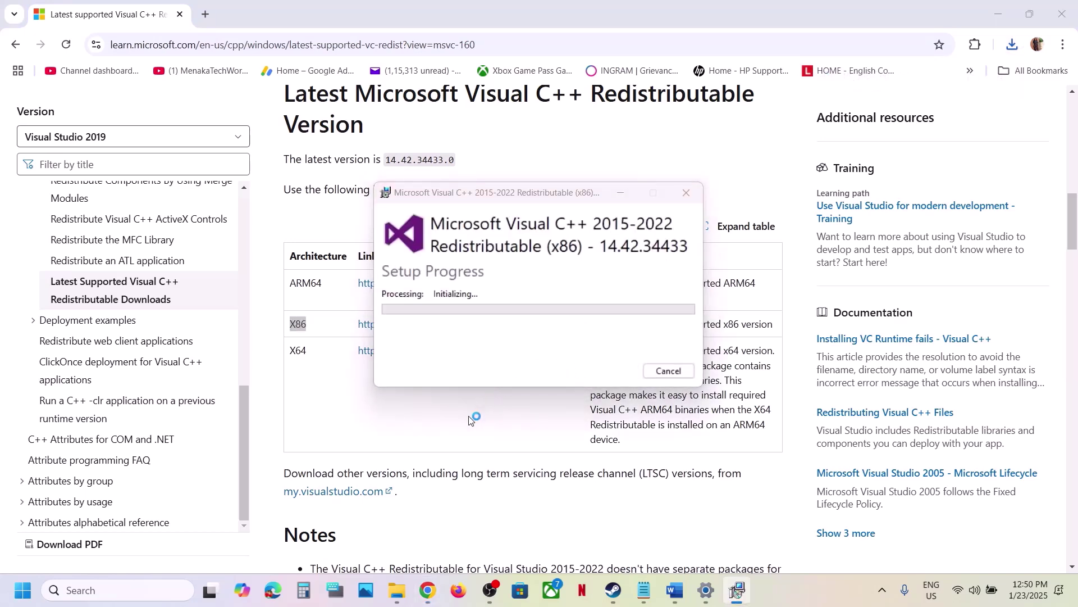
Download the x64 redistributable and repair its installation as well.
{"action": "double_click", "coordinate": [298, 350]}
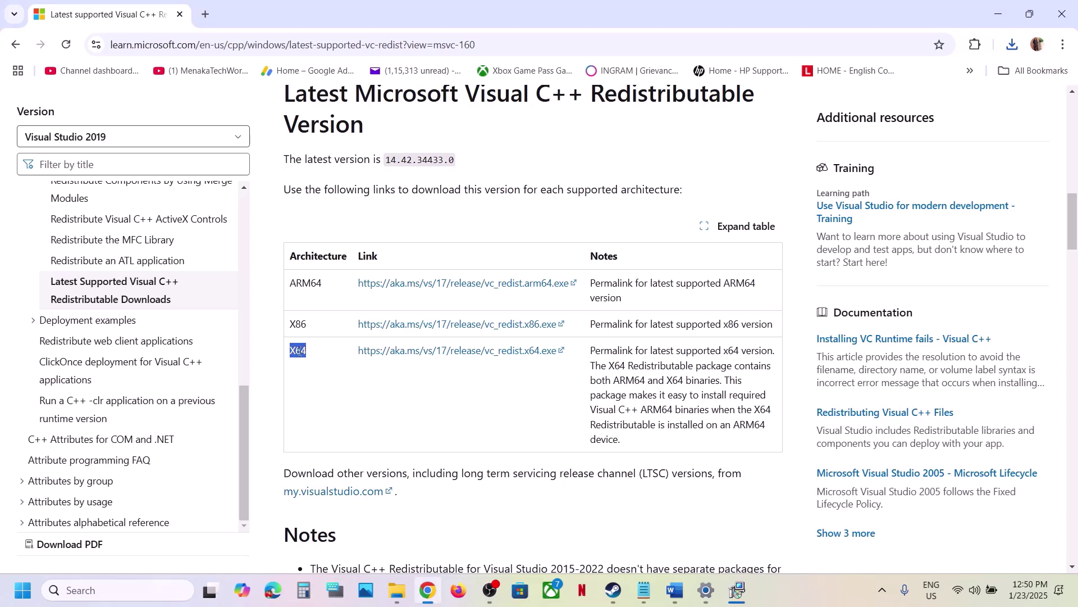
{"action": "left_click", "coordinate": [478, 356]}
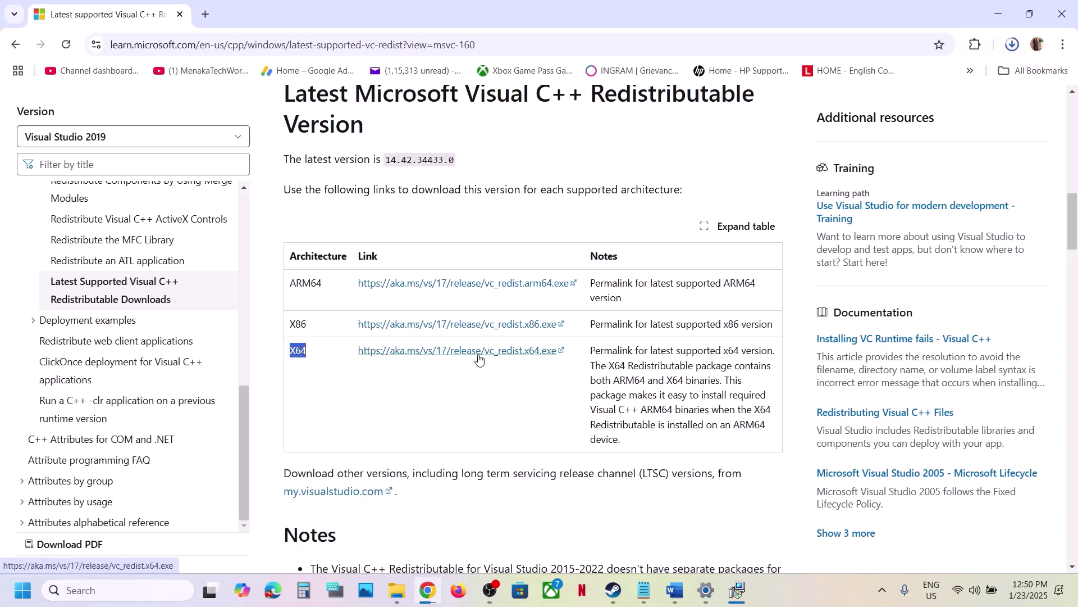
{"action": "left_click", "coordinate": [1021, 49]}
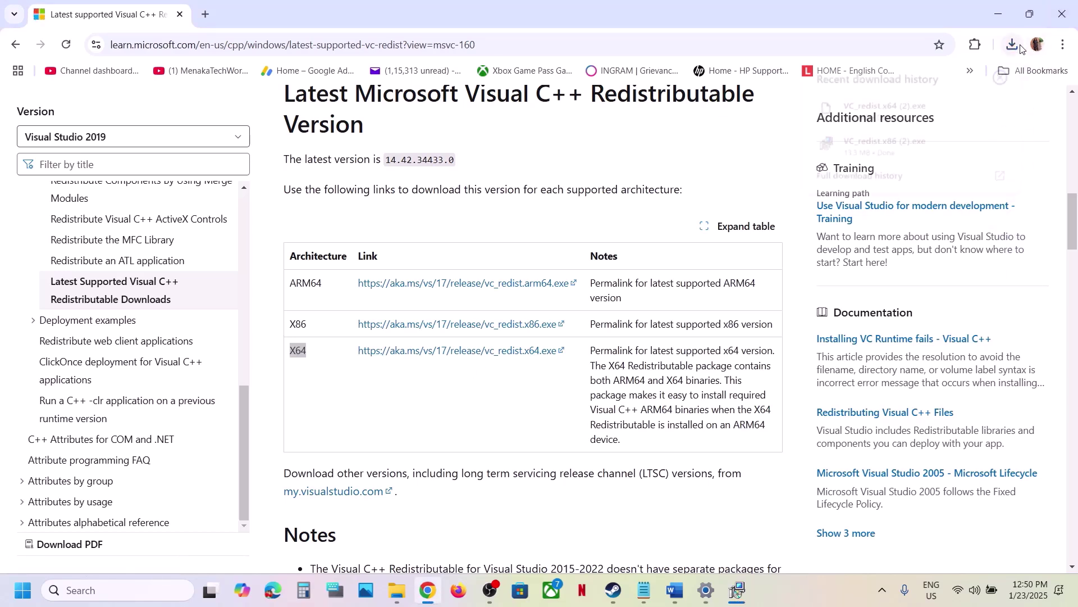
{"action": "left_click", "coordinate": [881, 108]}
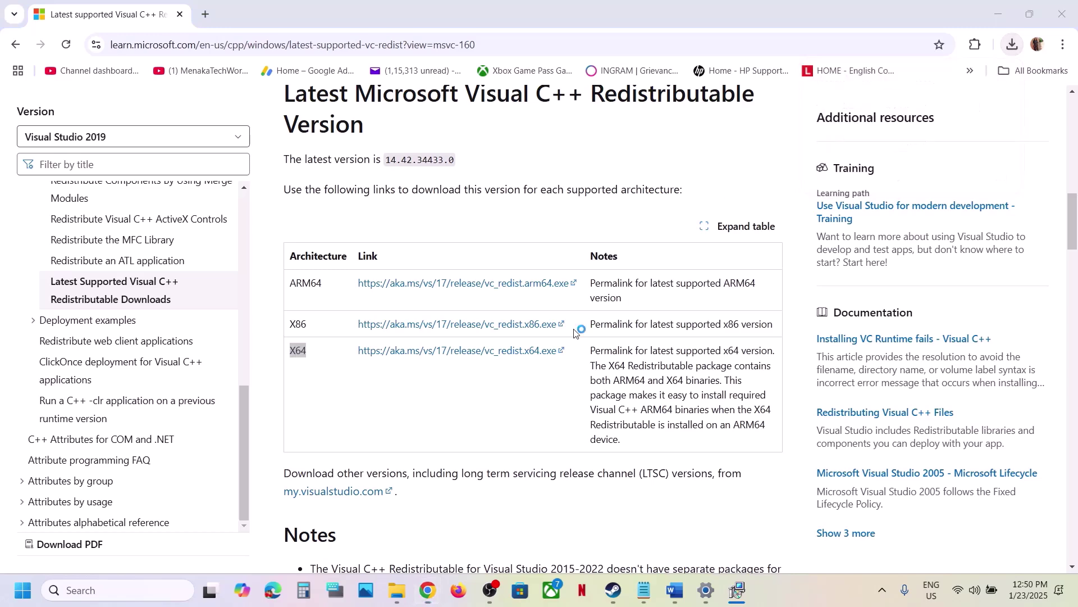
{"action": "left_click", "coordinate": [556, 371]}
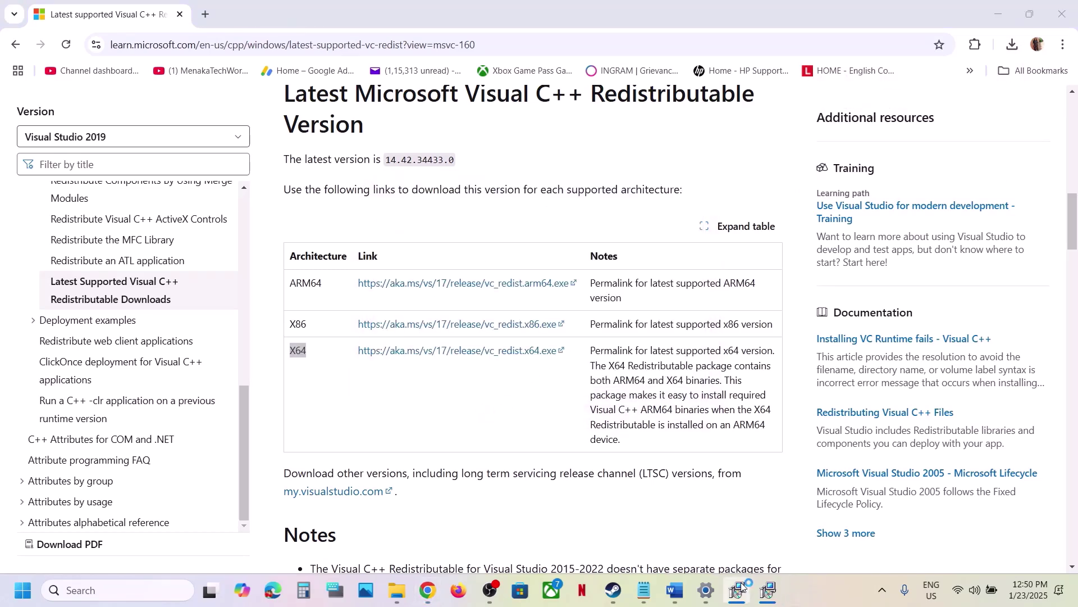
Close both the x86 and x64 setup success messages.
{"action": "left_click", "coordinate": [769, 590]}
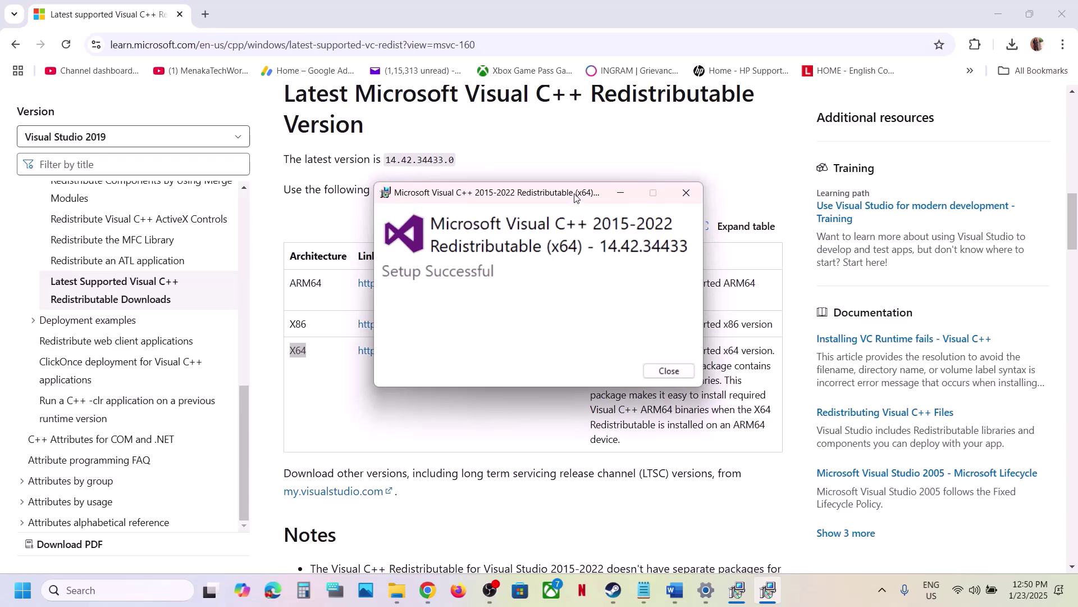
{"action": "left_click_drag", "start_coordinate": [577, 197], "coordinate": [875, 279]}
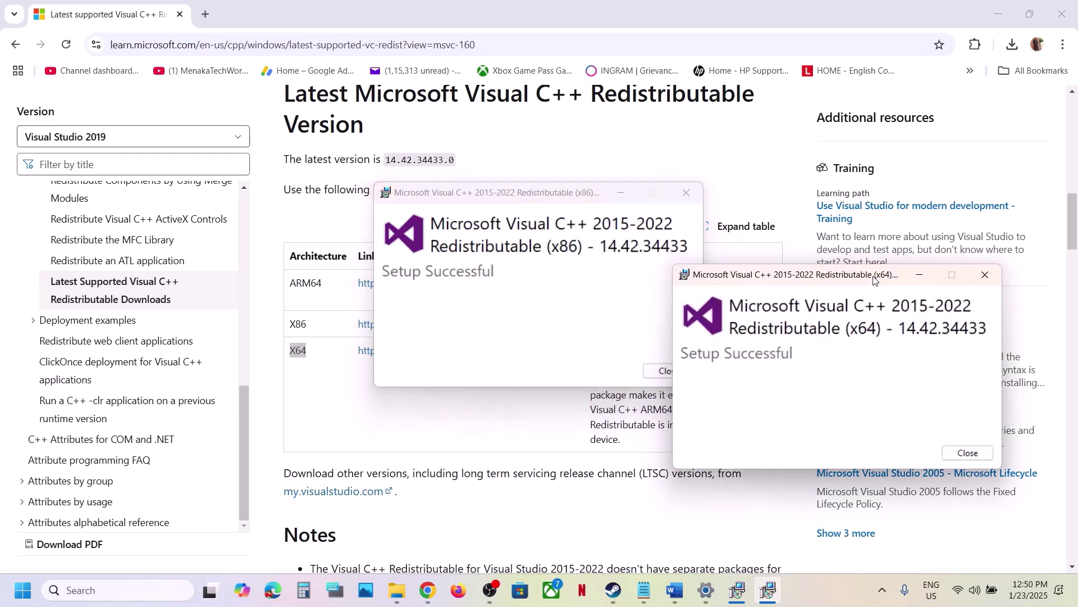
{"action": "left_click", "coordinate": [664, 371]}
{"action": "left_click", "coordinate": [967, 452]}
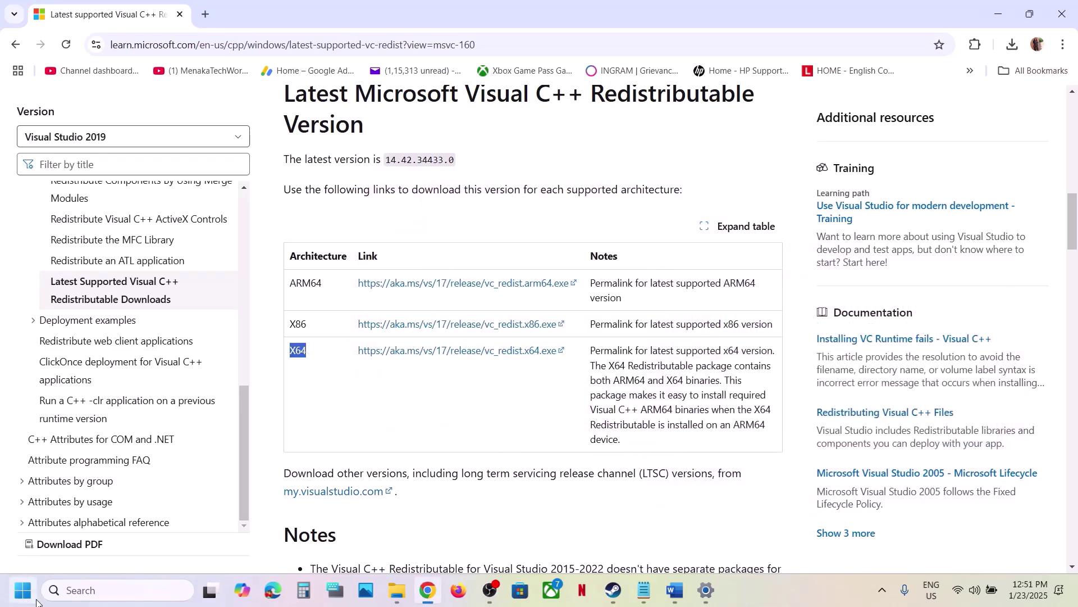
Glance at the Start power options, then scroll the Word notes to the next fix.
{"action": "left_click", "coordinate": [22, 589]}
{"action": "left_click", "coordinate": [408, 541]}
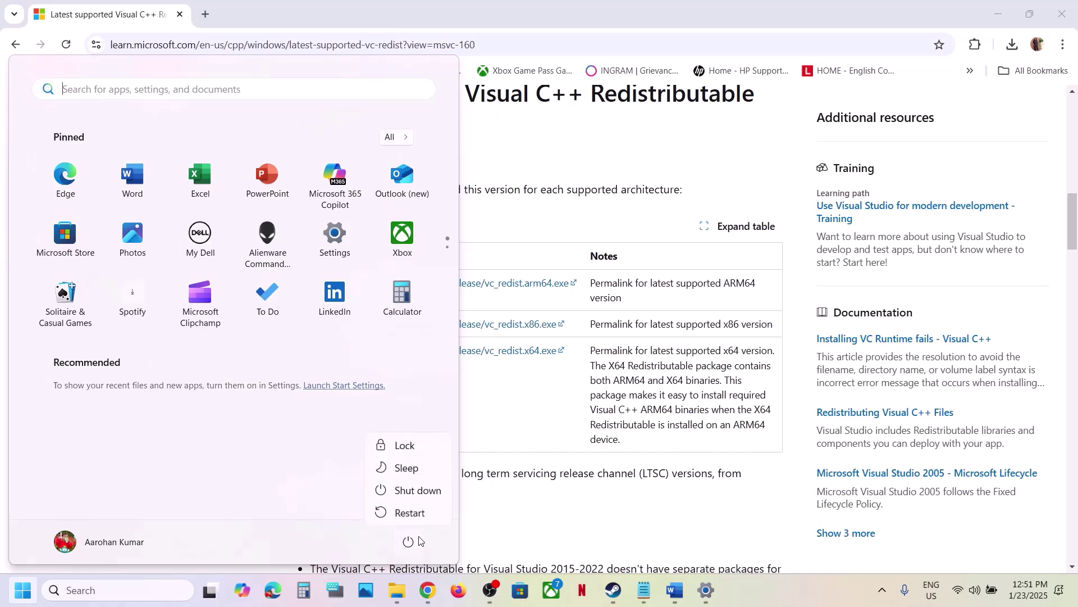
{"action": "key", "text": "Escape"}
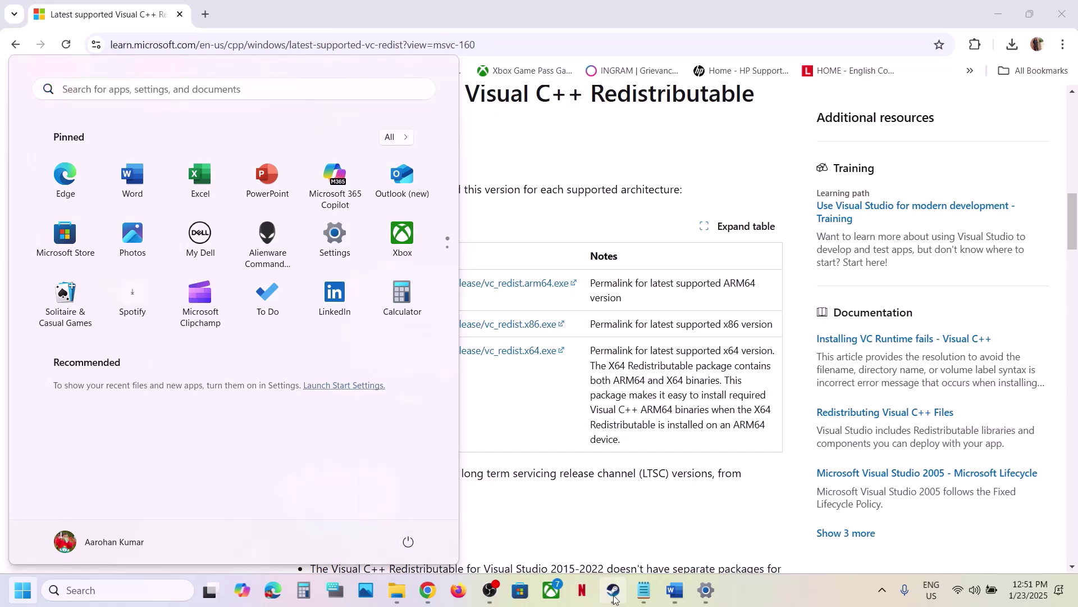
{"action": "left_click", "coordinate": [614, 594]}
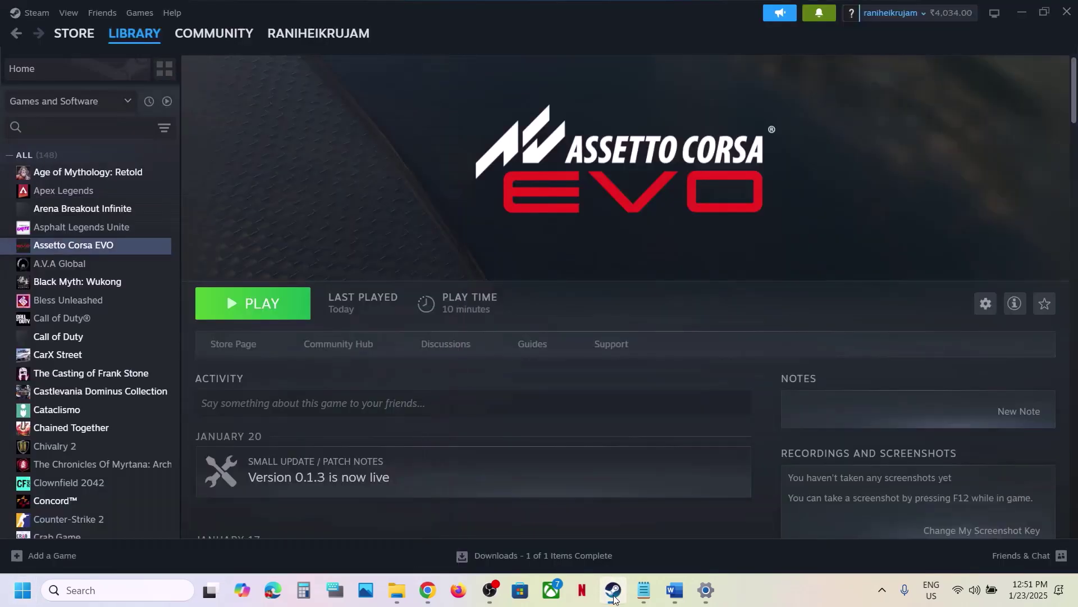
{"action": "left_click", "coordinate": [675, 590]}
{"action": "scroll", "coordinate": [469, 326], "scroll_direction": "down", "scroll_amount": 2}
{"action": "scroll", "coordinate": [470, 325], "scroll_direction": "down", "scroll_amount": 2}
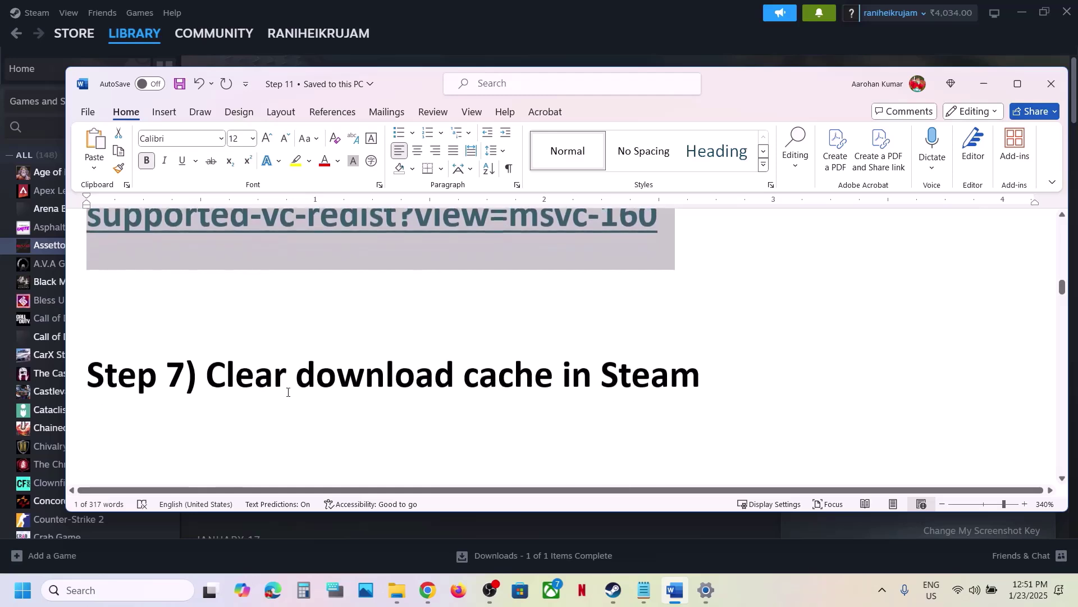
{"action": "left_click_drag", "start_coordinate": [285, 377], "coordinate": [608, 357]}
Clear Steam's download cache under Settings > Downloads, close Settings, and return to the notes.
{"action": "left_click", "coordinate": [578, 28]}
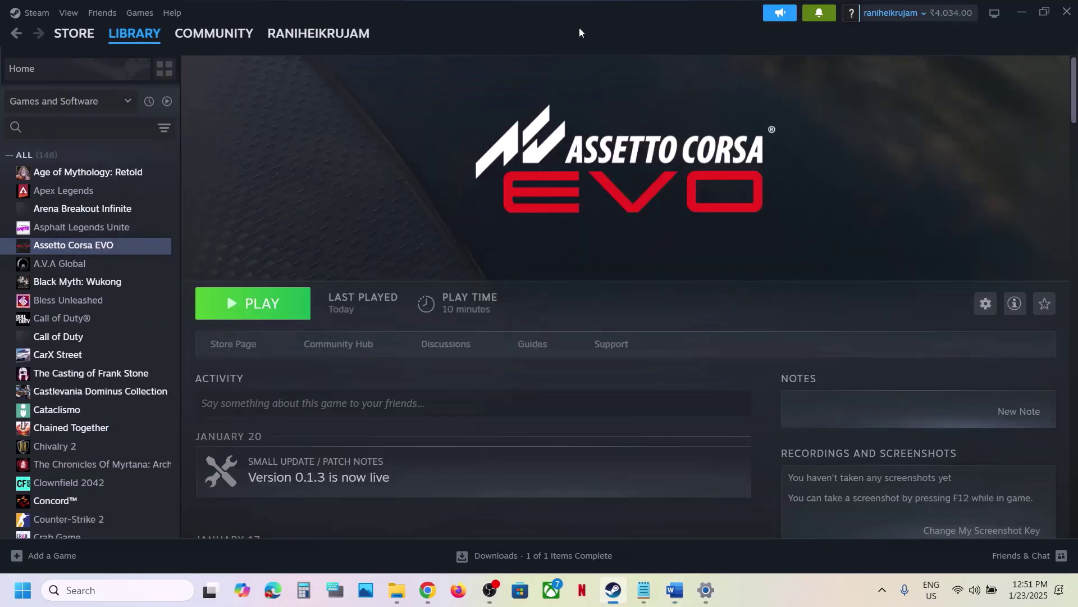
{"action": "left_click", "coordinate": [38, 13]}
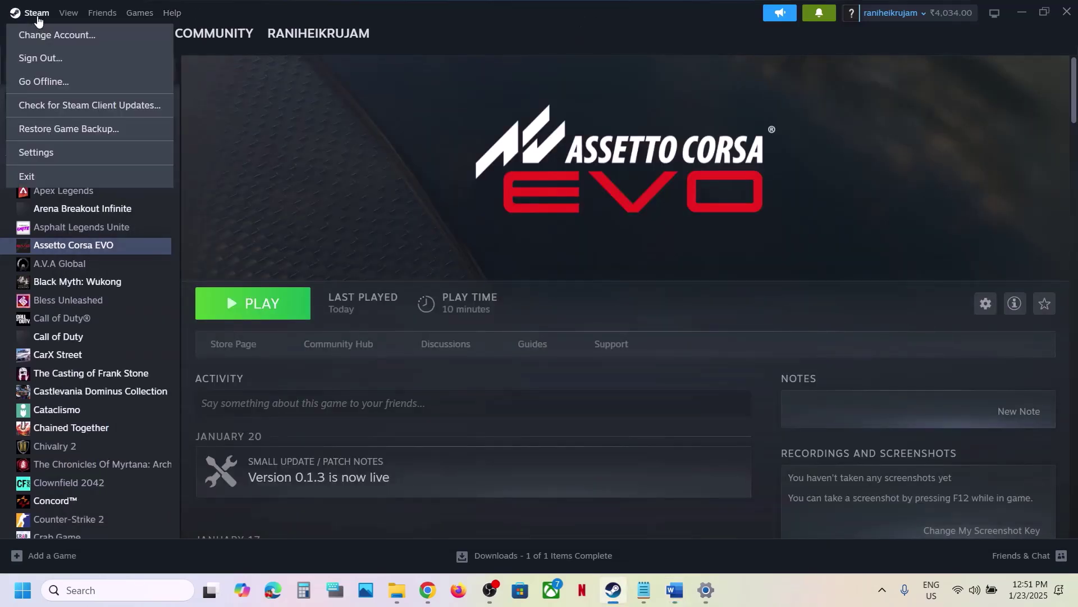
{"action": "left_click", "coordinate": [64, 159]}
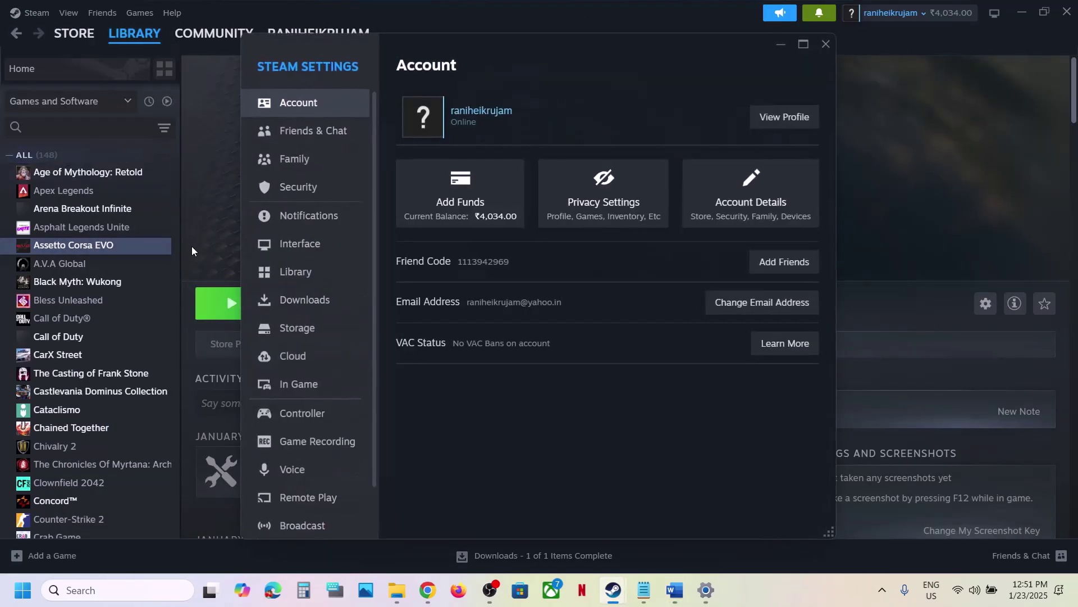
{"action": "left_click", "coordinate": [306, 299]}
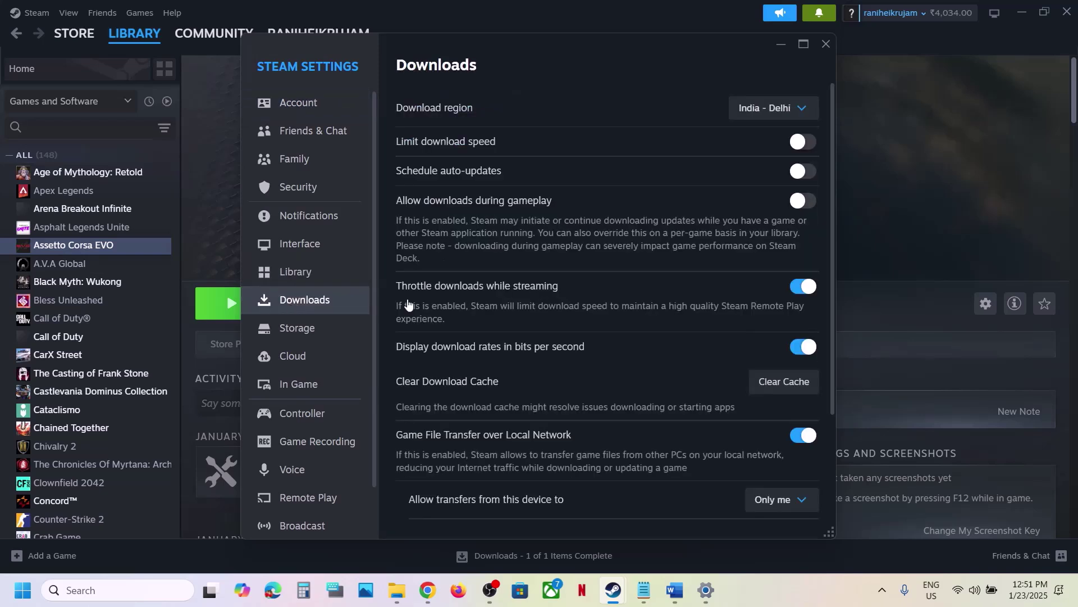
{"action": "left_click", "coordinate": [786, 383]}
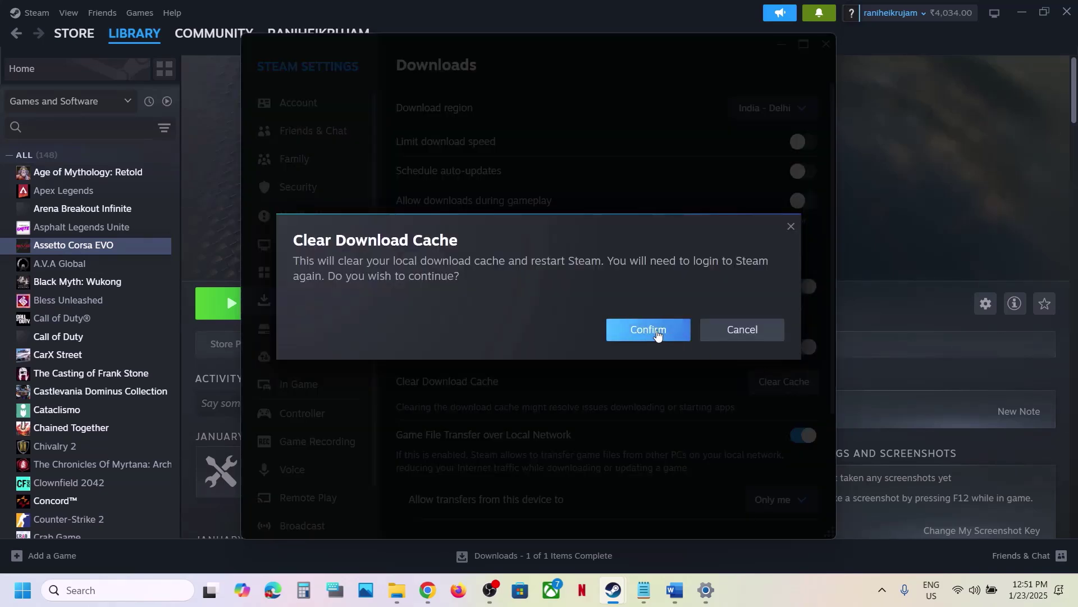
{"action": "left_click", "coordinate": [791, 225]}
{"action": "left_click", "coordinate": [825, 45]}
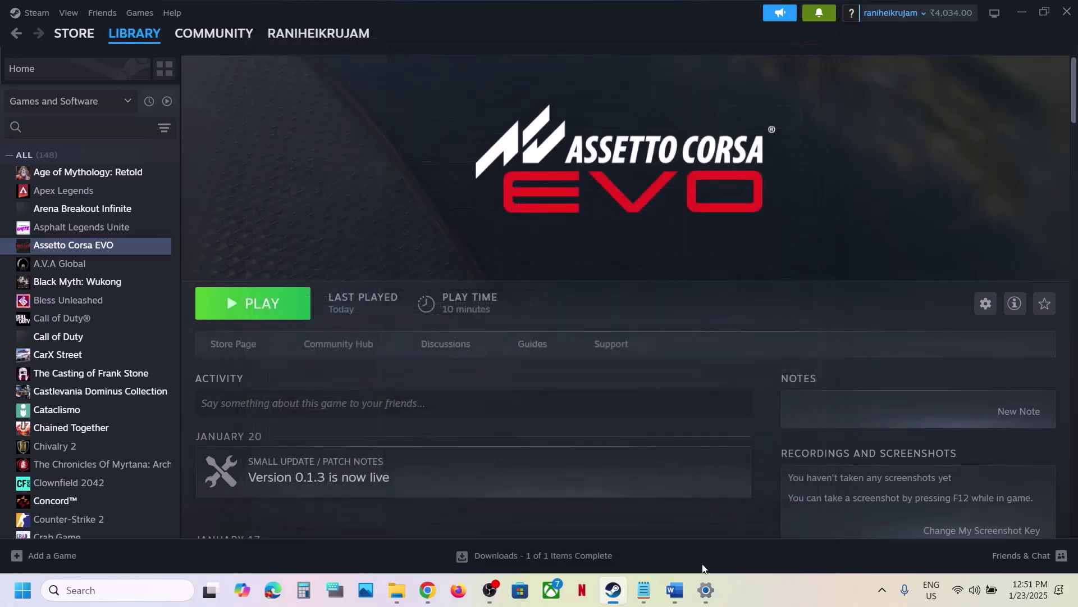
{"action": "left_click", "coordinate": [674, 590]}
{"action": "scroll", "coordinate": [573, 346], "scroll_direction": "down", "scroll_amount": 2}
Highlight the Step 8 VR headset note and the 'Restart' in Step 9.
{"action": "scroll", "coordinate": [573, 346], "scroll_direction": "down", "scroll_amount": 2}
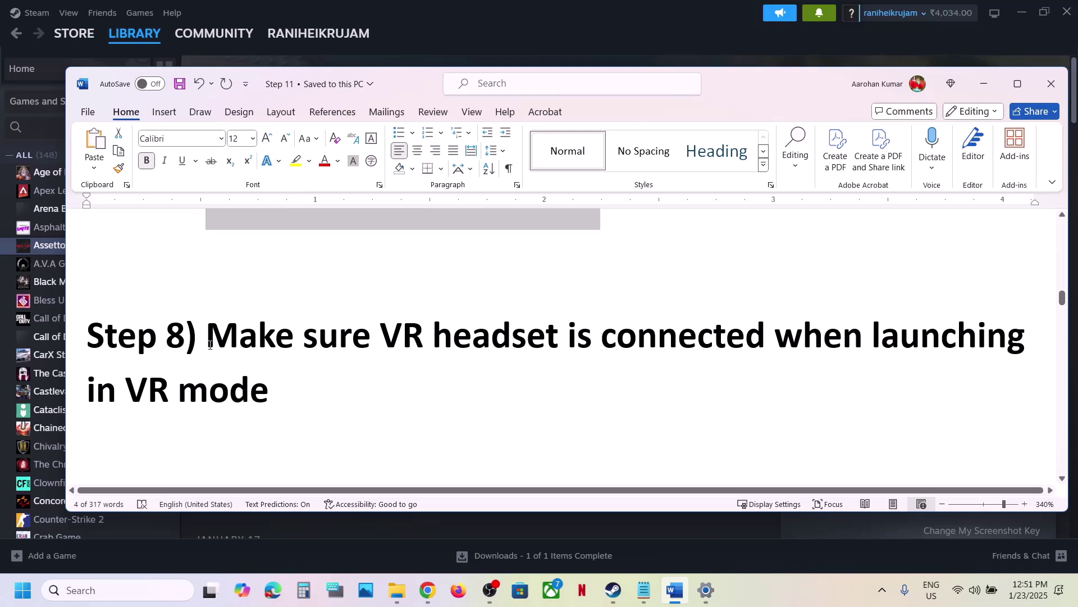
{"action": "left_click_drag", "start_coordinate": [210, 345], "coordinate": [756, 355]}
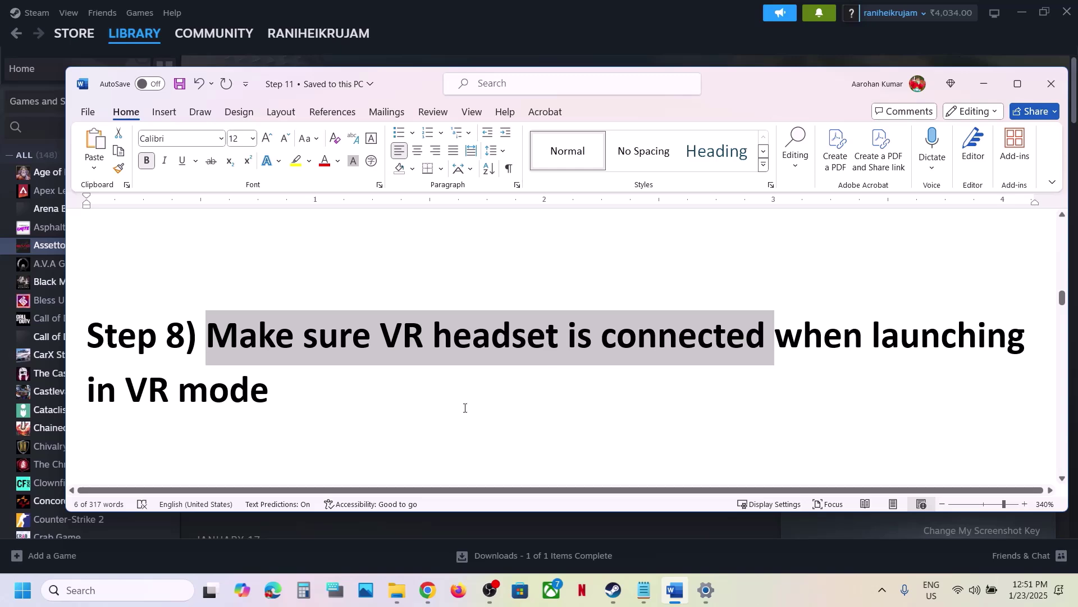
{"action": "scroll", "coordinate": [465, 408], "scroll_direction": "down", "scroll_amount": 3}
{"action": "left_click_drag", "start_coordinate": [227, 337], "coordinate": [339, 342]}
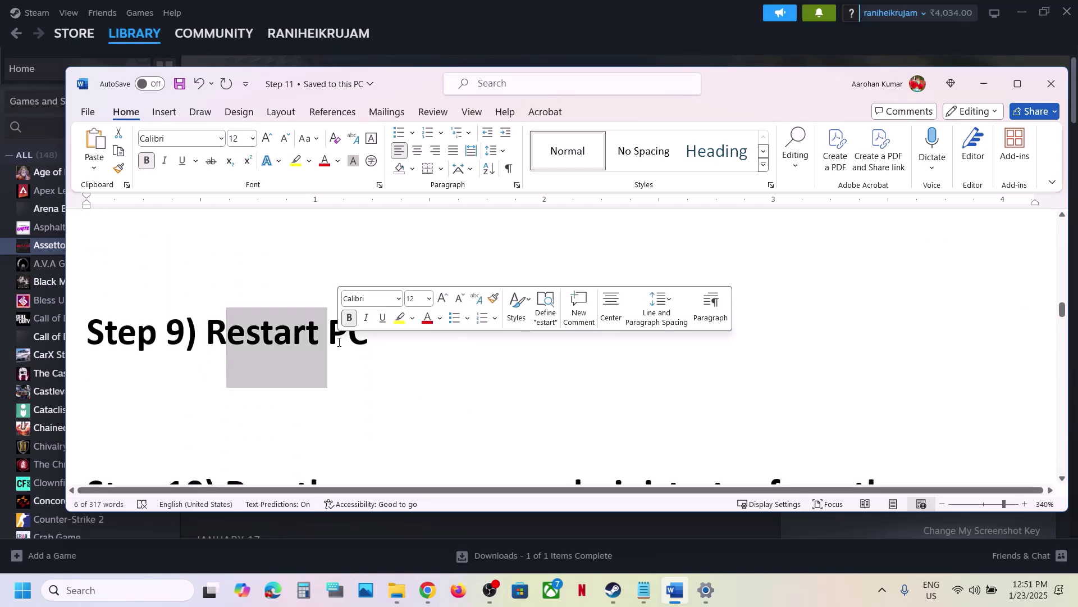
View the Start menu's restart and shutdown options, then dismiss them without restarting.
{"action": "left_click", "coordinate": [22, 590]}
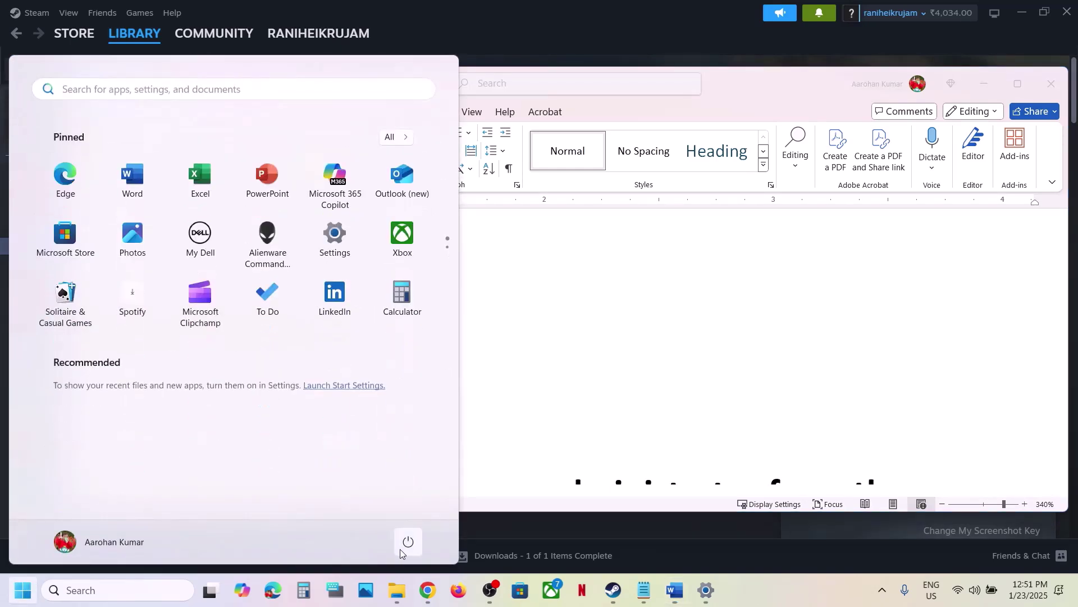
{"action": "left_click", "coordinate": [407, 541]}
{"action": "left_click", "coordinate": [632, 380]}
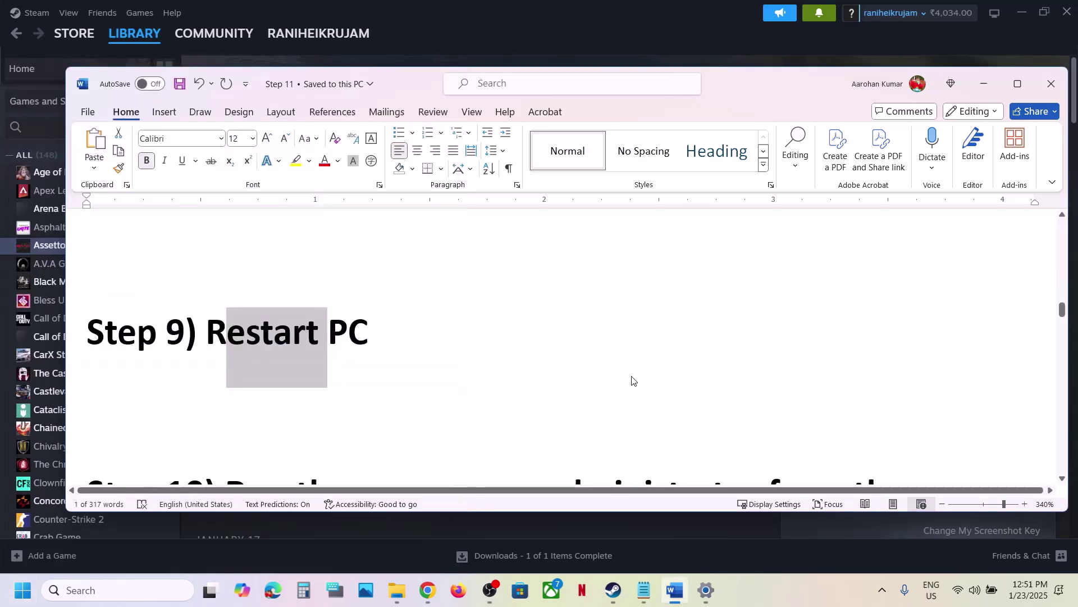
Highlight the Step 10 admin note and browse Assetto Corsa EVO's local files from Steam.
{"action": "scroll", "coordinate": [631, 381], "scroll_direction": "down", "scroll_amount": 5}
{"action": "scroll", "coordinate": [631, 376], "scroll_direction": "up", "scroll_amount": 2}
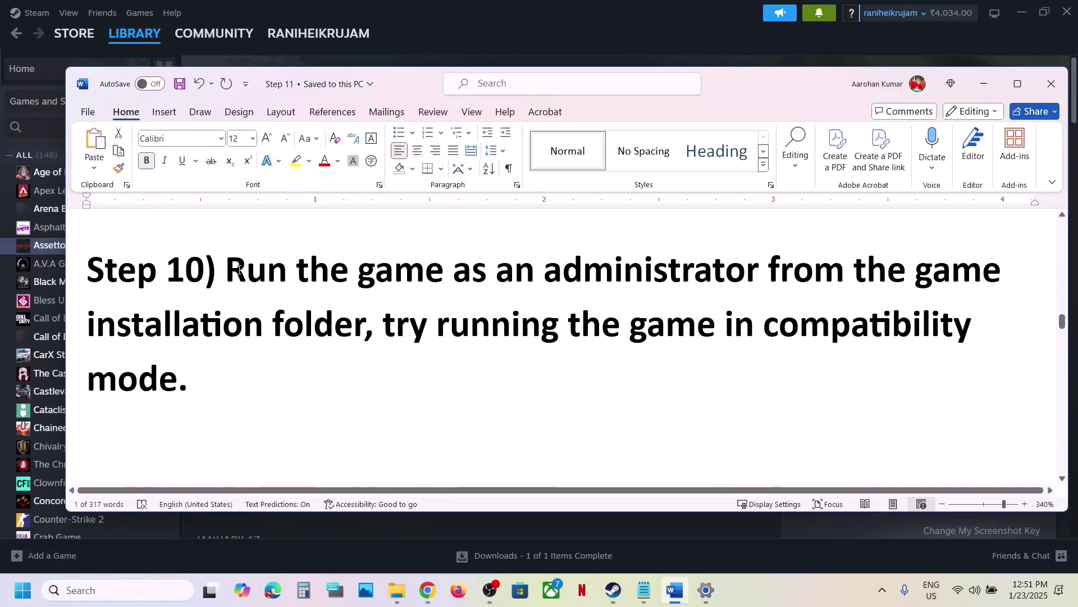
{"action": "left_click_drag", "start_coordinate": [239, 270], "coordinate": [364, 326]}
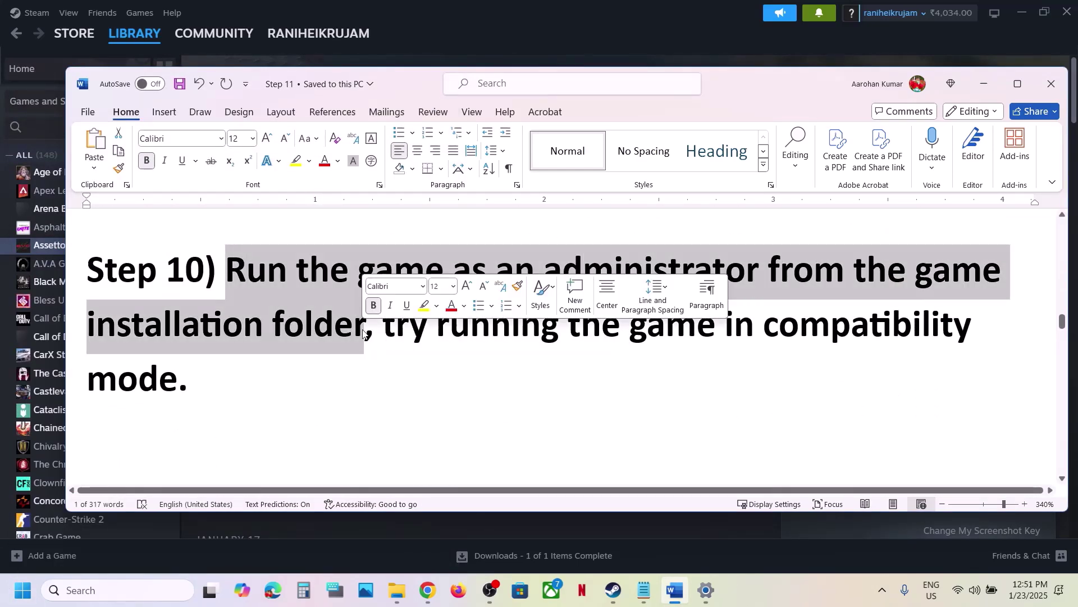
{"action": "left_click", "coordinate": [507, 32]}
{"action": "right_click", "coordinate": [121, 248]}
{"action": "mouse_move", "coordinate": [173, 344]}
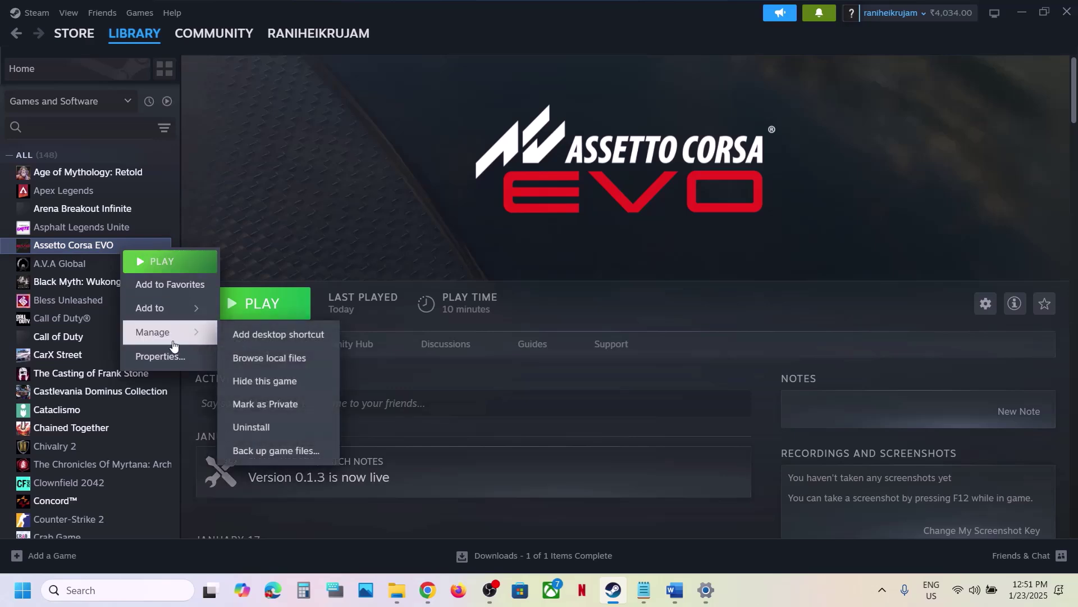
{"action": "left_click", "coordinate": [280, 357]}
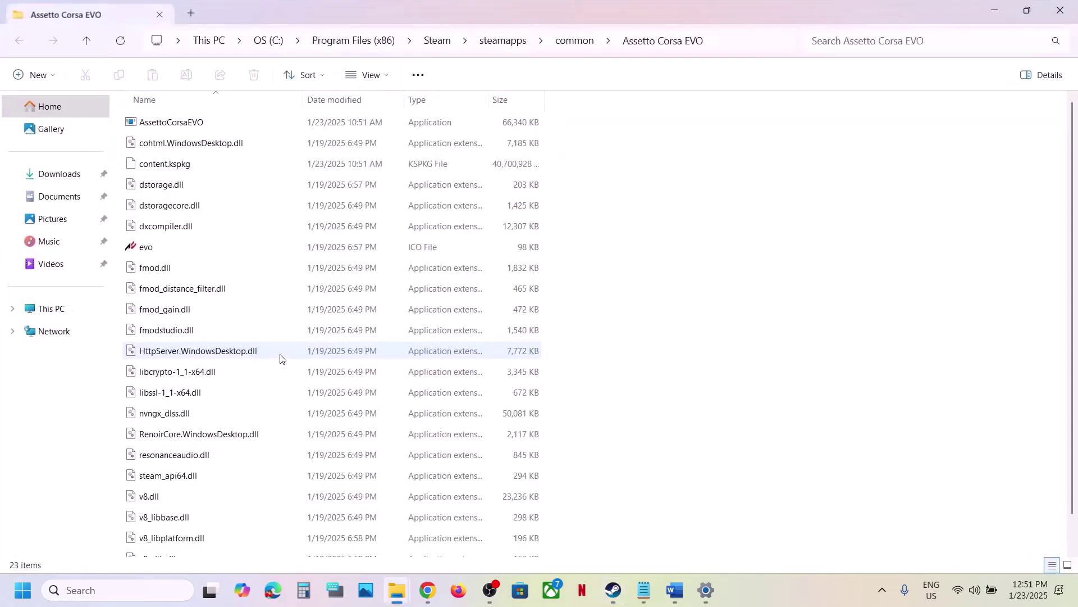
Tick Run this program as an administrator in AssettoCorsaEVO's Compatibility properties and apply.
{"action": "left_click", "coordinate": [160, 125]}
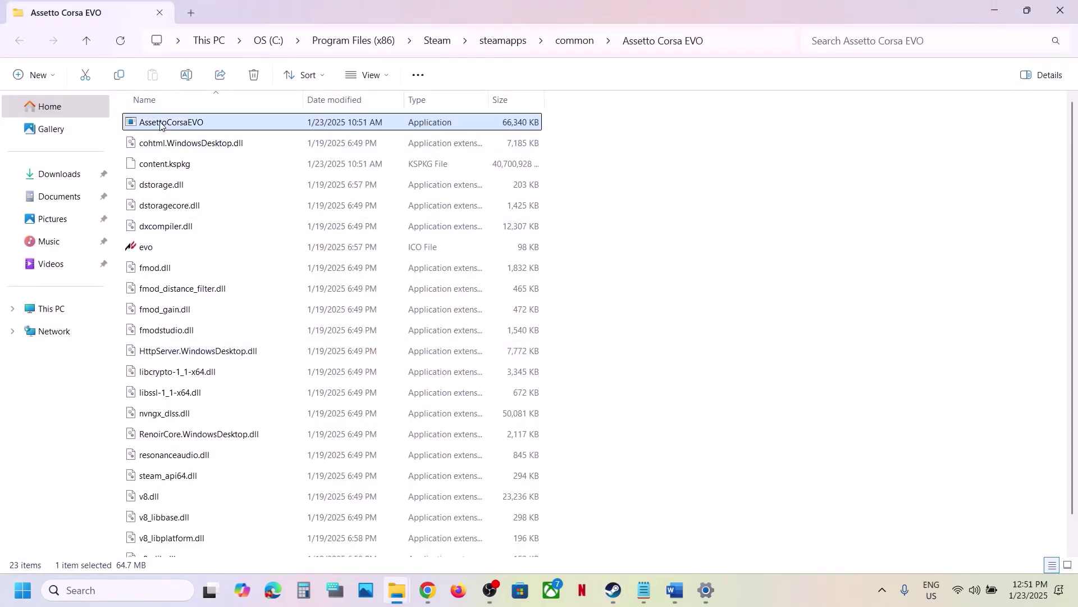
{"action": "right_click", "coordinate": [160, 125]}
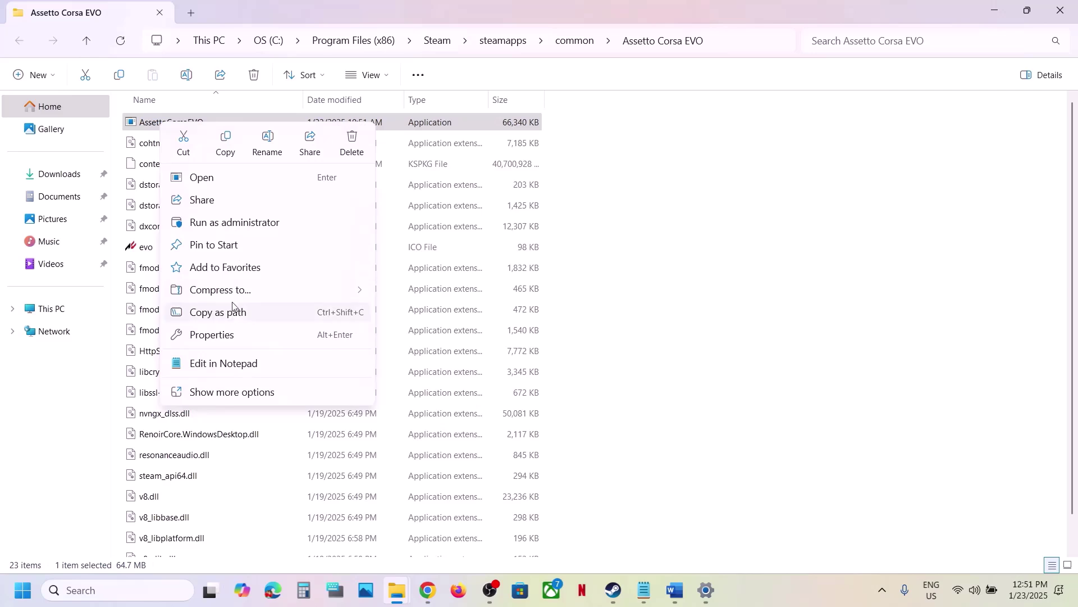
{"action": "left_click", "coordinate": [223, 335]}
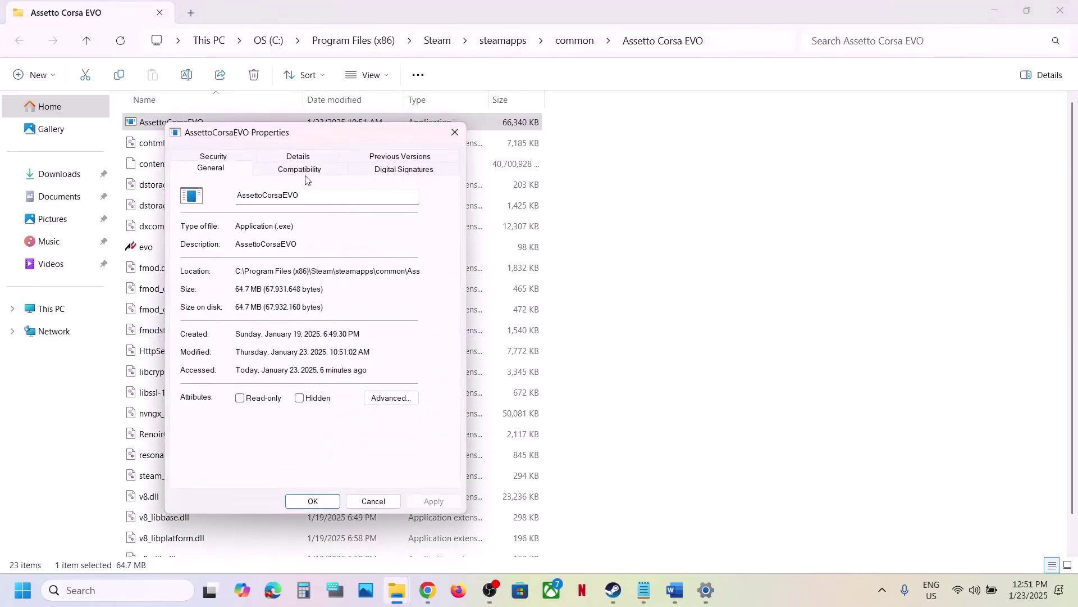
{"action": "left_click", "coordinate": [302, 171]}
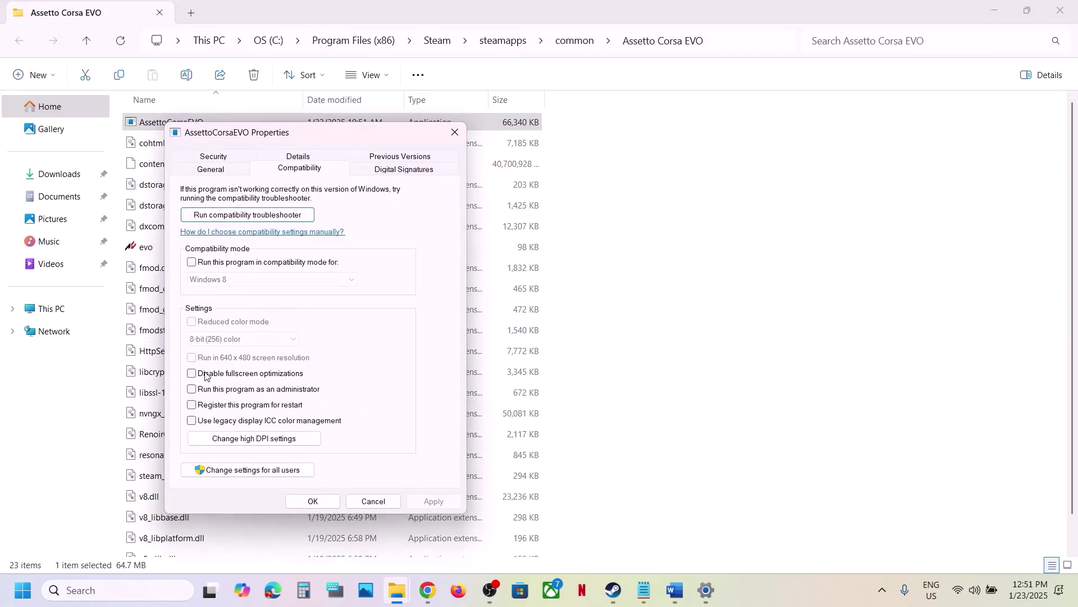
{"action": "left_click", "coordinate": [192, 389]}
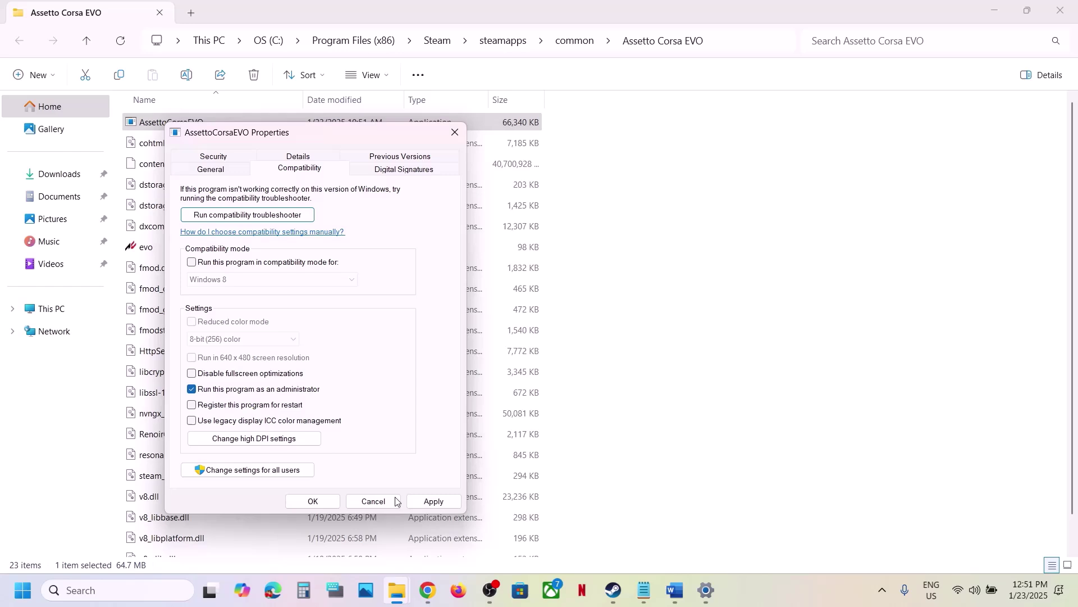
{"action": "left_click", "coordinate": [430, 501]}
{"action": "left_click", "coordinate": [304, 507]}
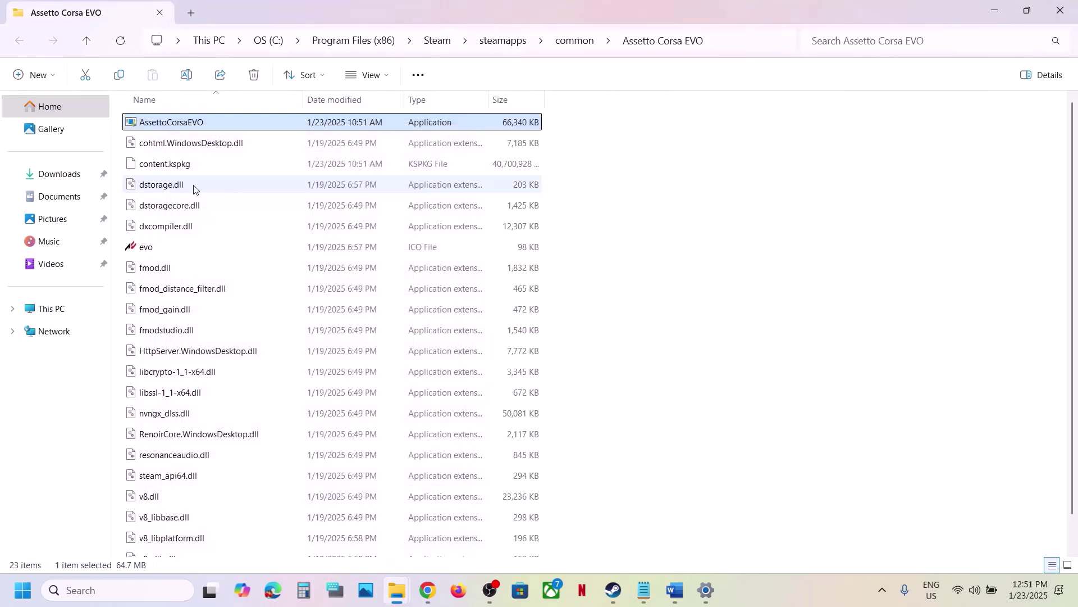
Enable Windows 7 compatibility mode and disable fullscreen optimizations for AssettoCorsaEVO, applying each.
{"action": "right_click", "coordinate": [175, 129]}
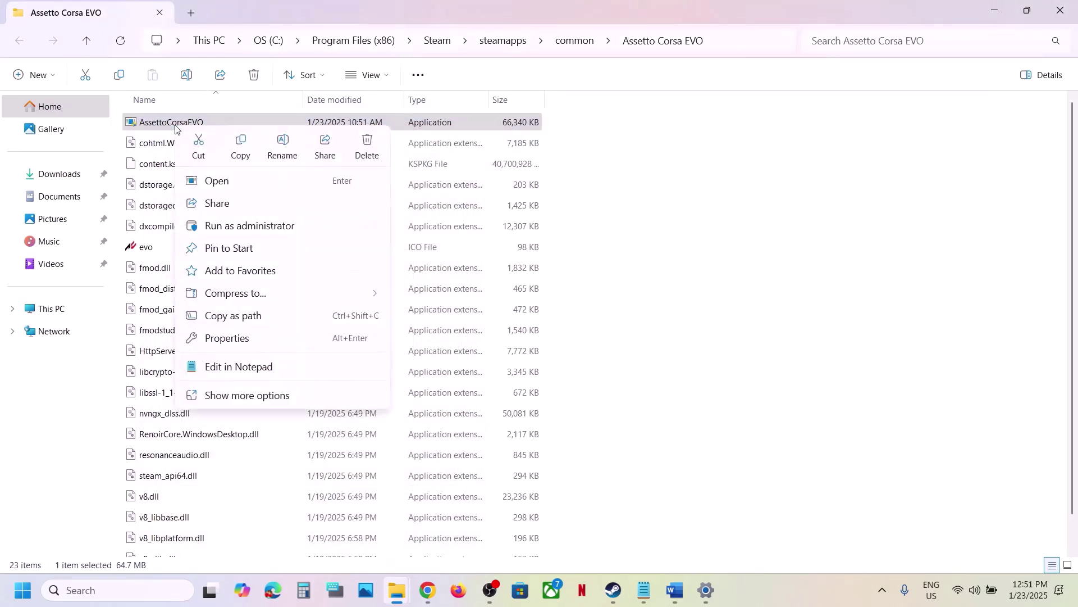
{"action": "left_click", "coordinate": [236, 339]}
{"action": "left_click", "coordinate": [306, 180]}
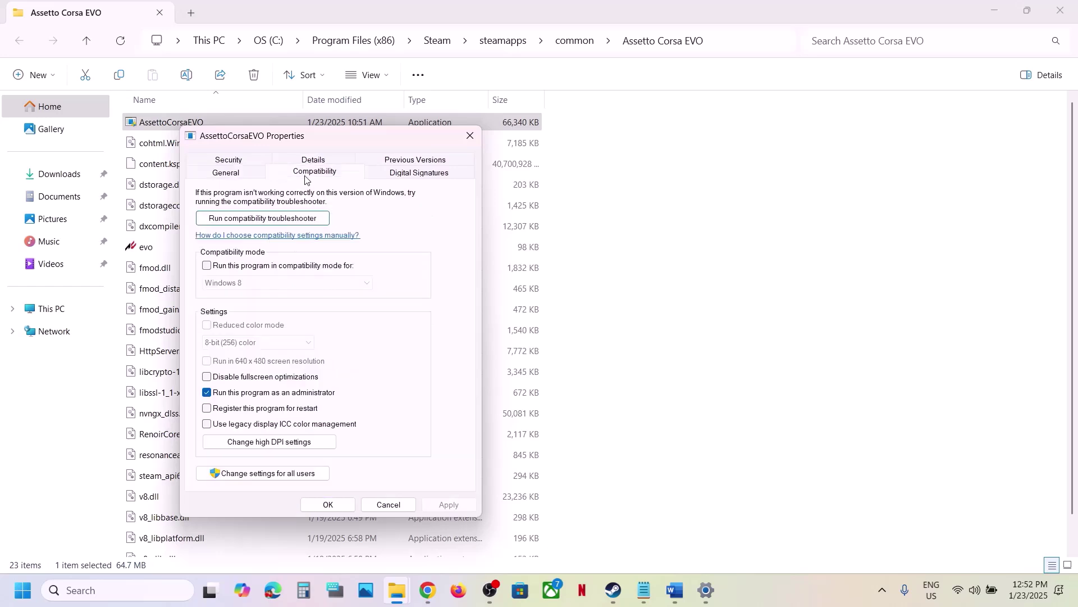
{"action": "left_click", "coordinate": [207, 267]}
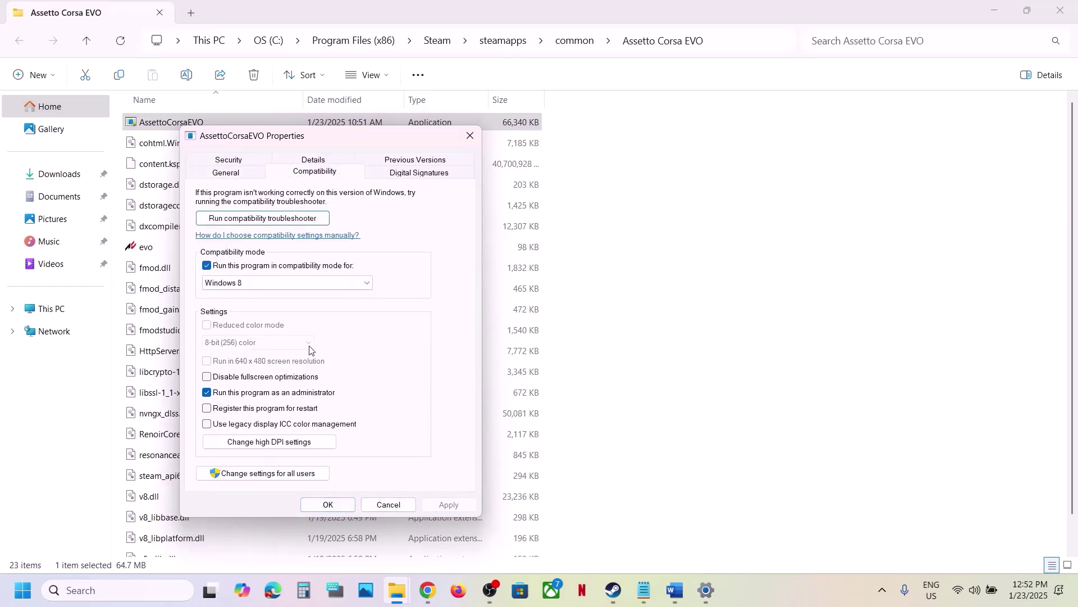
{"action": "left_click", "coordinate": [248, 283]}
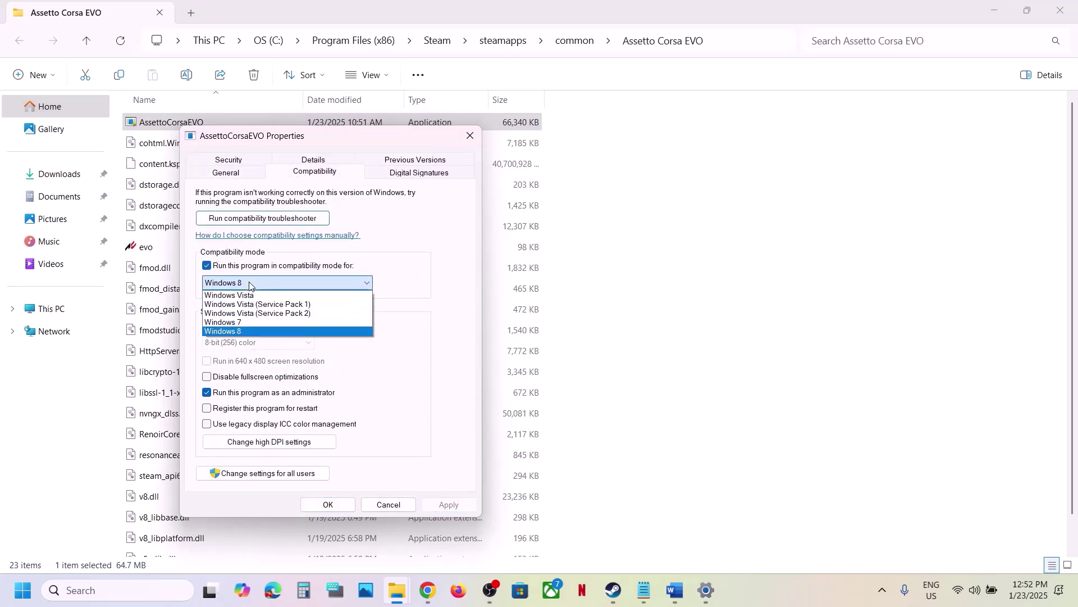
{"action": "left_click", "coordinate": [242, 321]}
{"action": "left_click", "coordinate": [436, 505]}
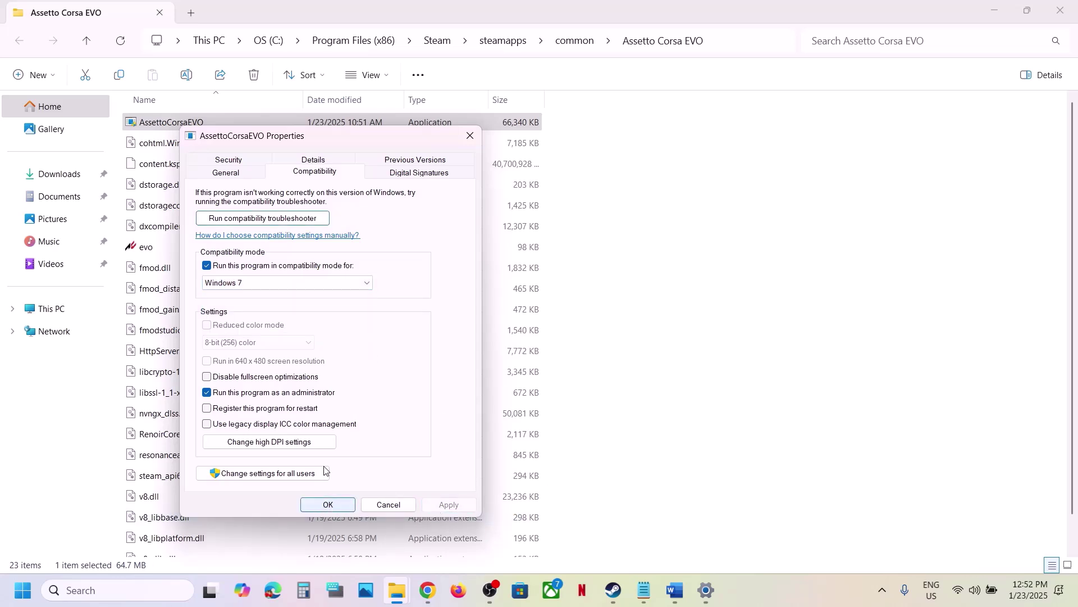
{"action": "left_click", "coordinate": [208, 379]}
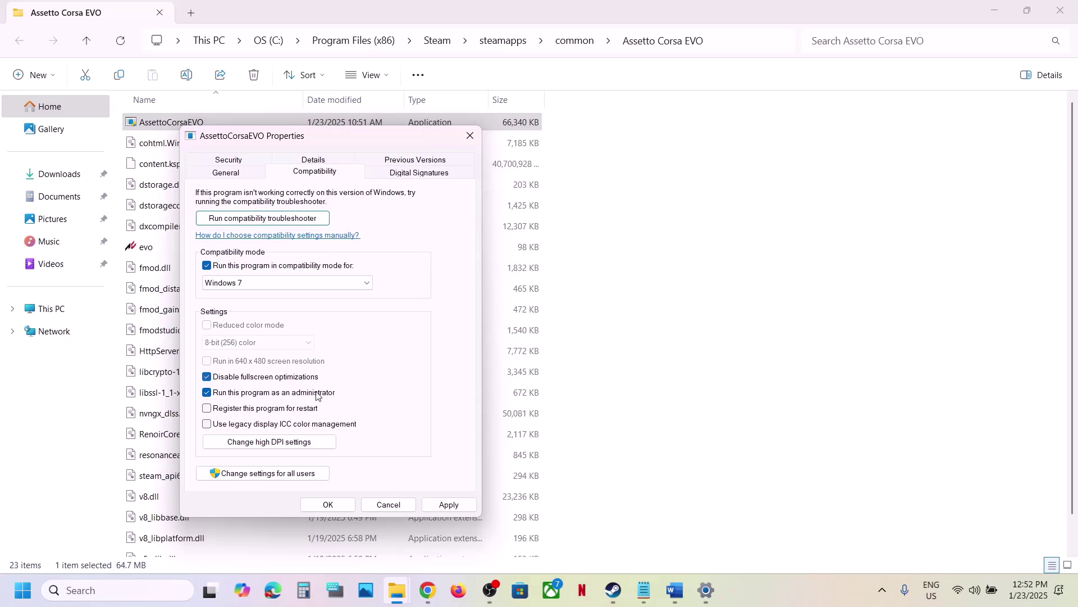
{"action": "left_click", "coordinate": [441, 505]}
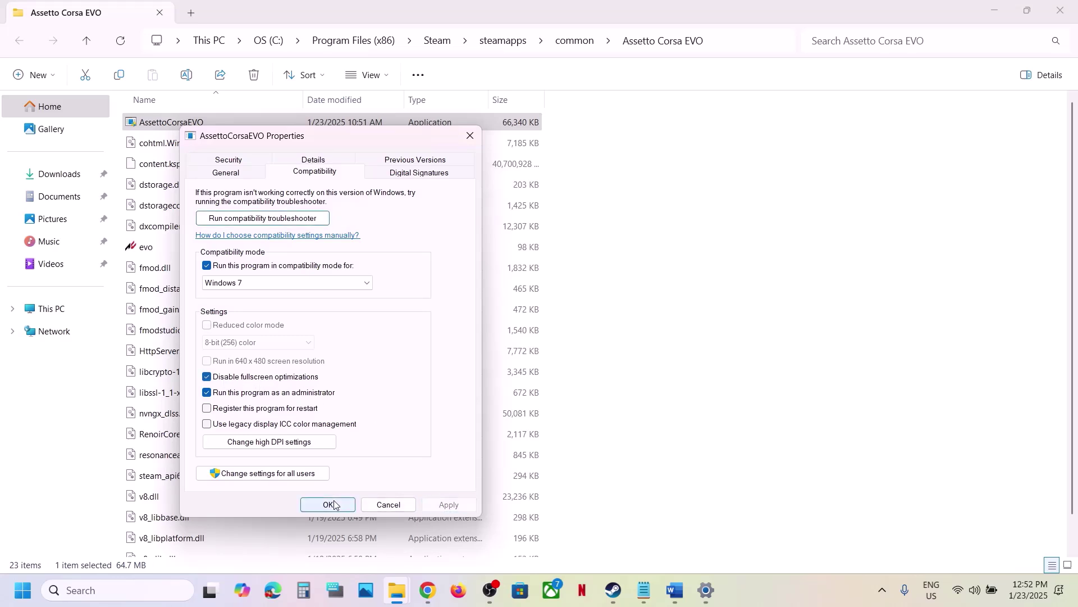
Untick all compatibility options again, apply, and close Properties.
{"action": "left_click", "coordinate": [207, 392]}
{"action": "left_click", "coordinate": [207, 265]}
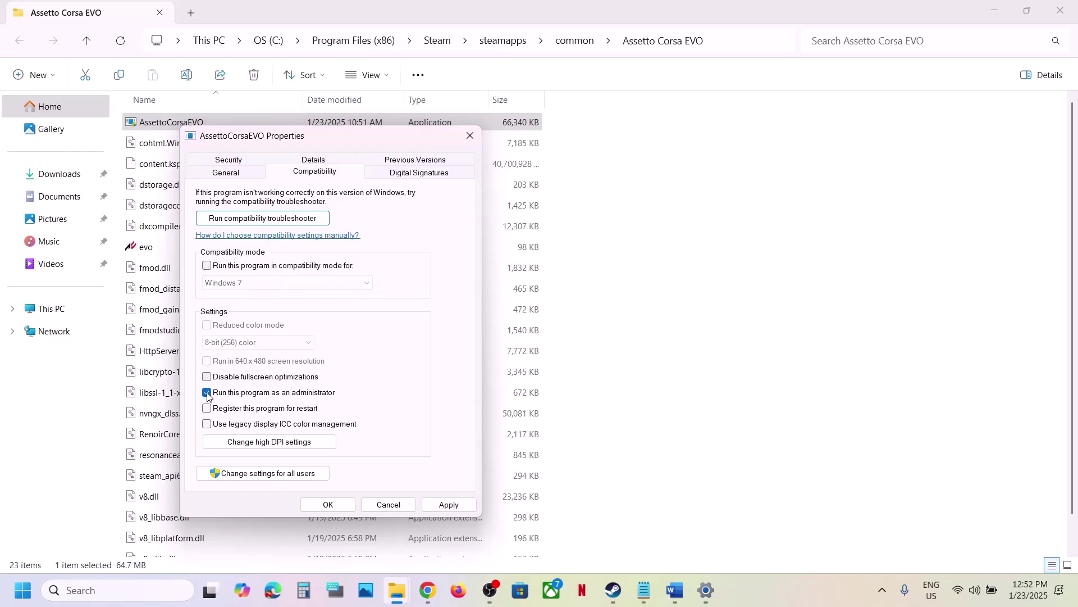
{"action": "left_click", "coordinate": [446, 504]}
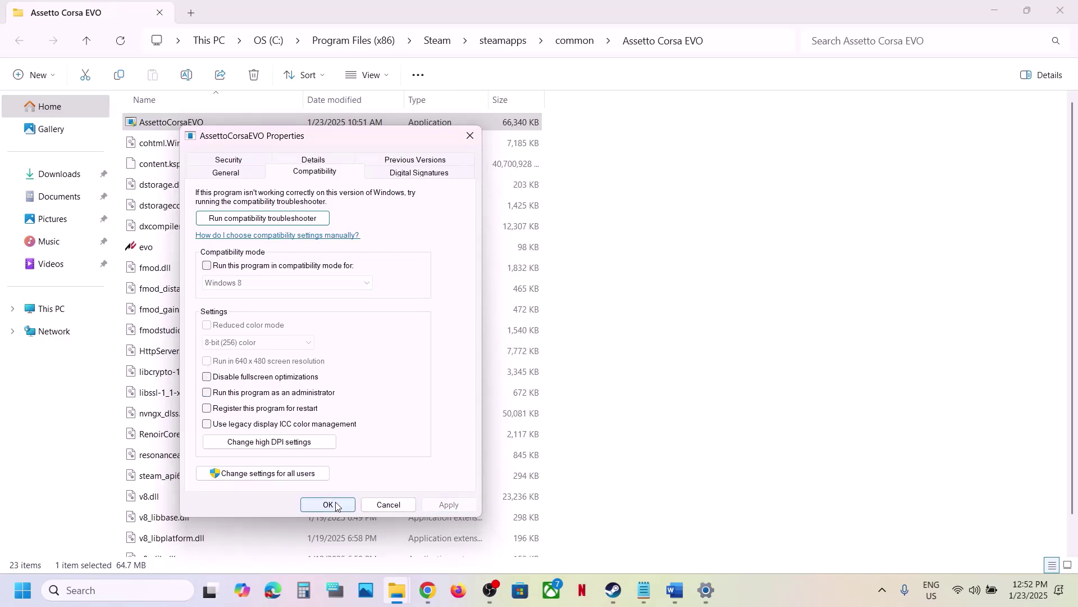
{"action": "left_click", "coordinate": [335, 502]}
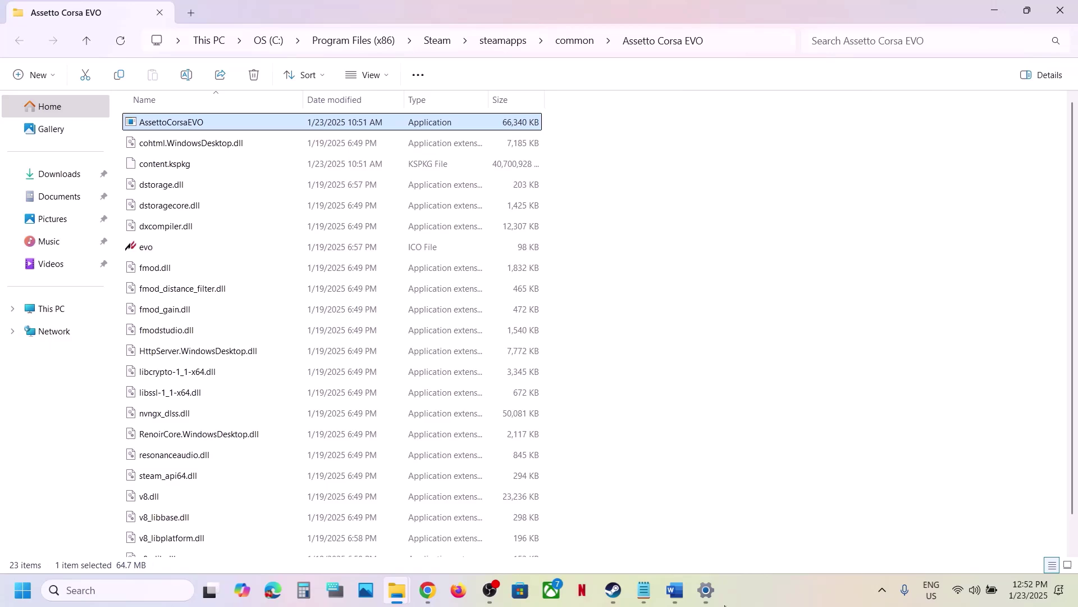
Scroll the notes to Step 11, then view Assetto Corsa EVO's Installed Files properties in Steam.
{"action": "left_click", "coordinate": [674, 590]}
{"action": "scroll", "coordinate": [510, 318], "scroll_direction": "down", "scroll_amount": 3}
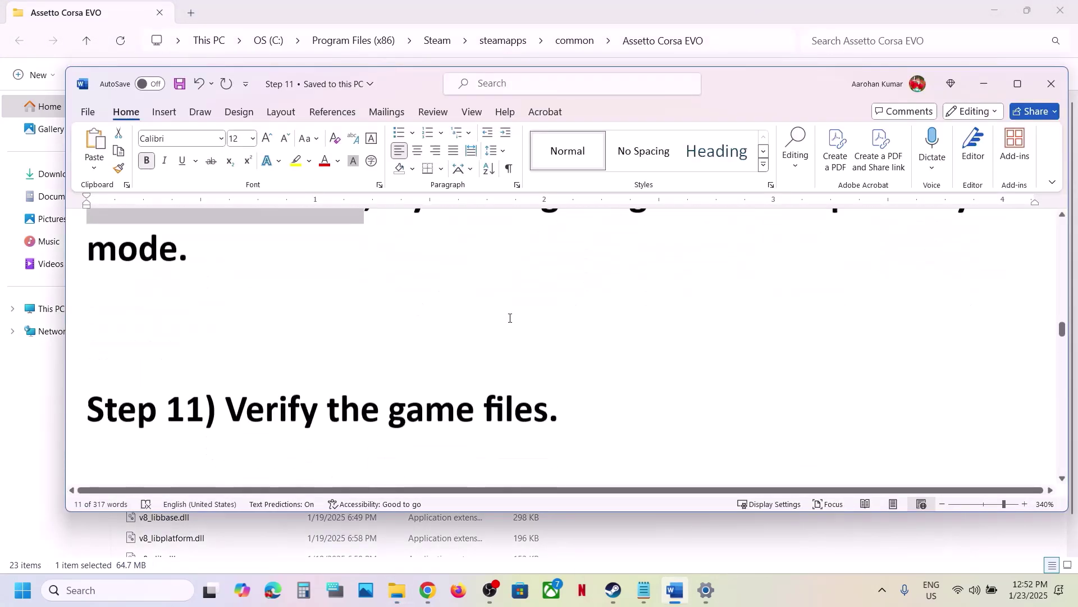
{"action": "scroll", "coordinate": [510, 318], "scroll_direction": "down", "scroll_amount": 1}
{"action": "left_click", "coordinate": [615, 593]}
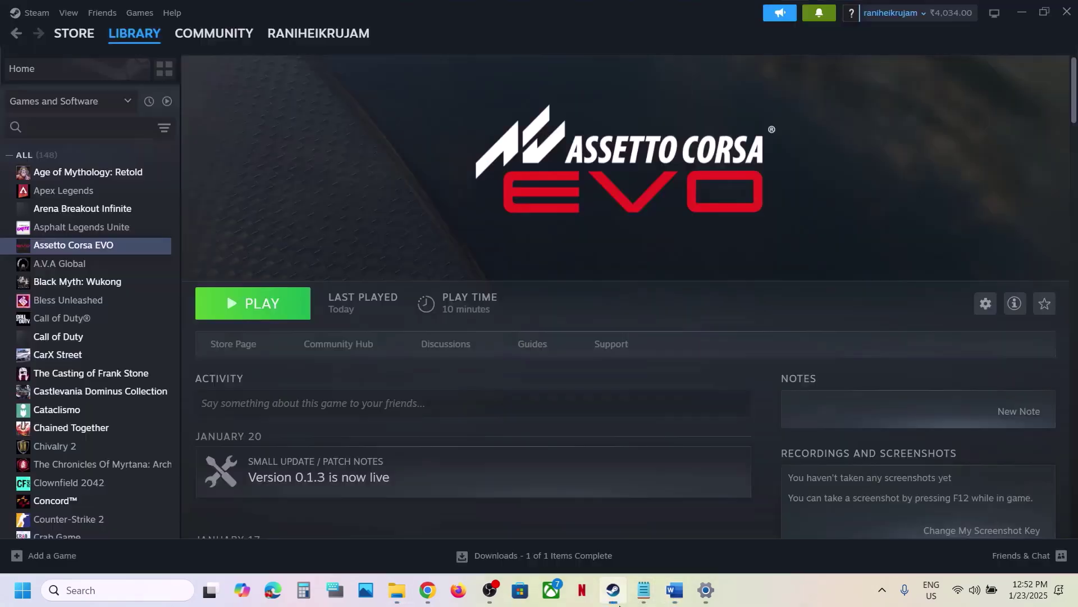
{"action": "right_click", "coordinate": [123, 245]}
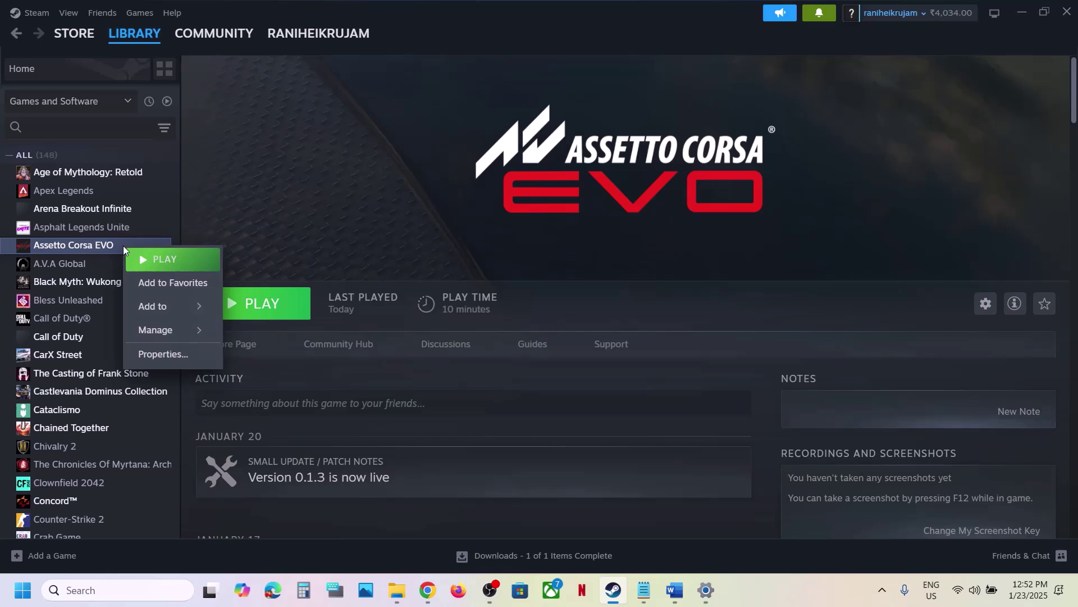
{"action": "left_click", "coordinate": [176, 354]}
{"action": "left_click", "coordinate": [296, 214]}
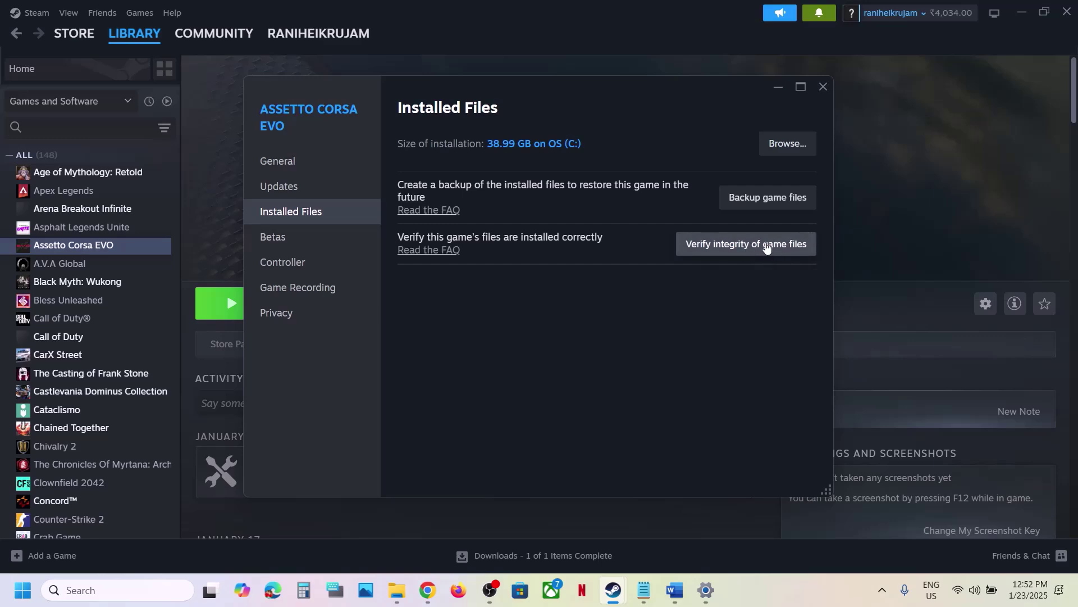
{"action": "left_click", "coordinate": [822, 88]}
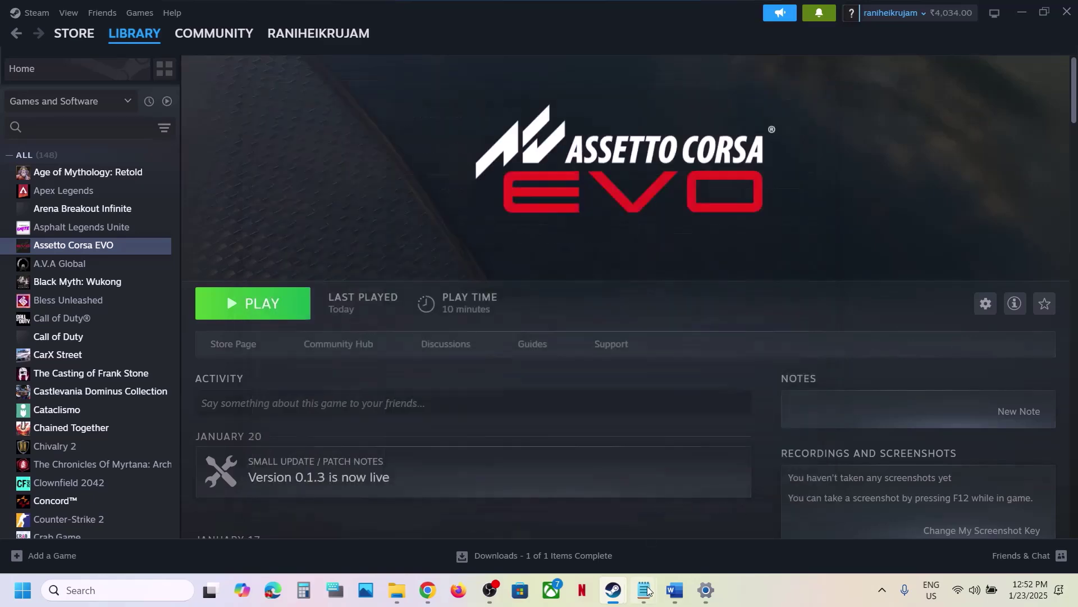
Review the clean graphics driver installation step and the AMD support link in the Word notes.
{"action": "left_click", "coordinate": [674, 590]}
{"action": "scroll", "coordinate": [497, 340], "scroll_direction": "down", "scroll_amount": 5}
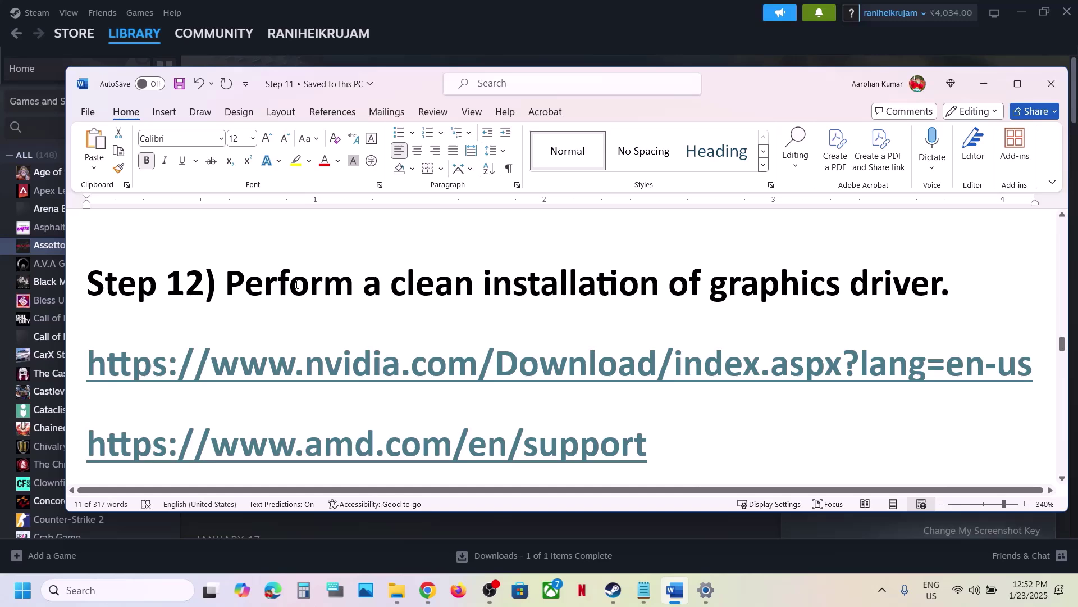
{"action": "left_click_drag", "start_coordinate": [296, 284], "coordinate": [845, 292]}
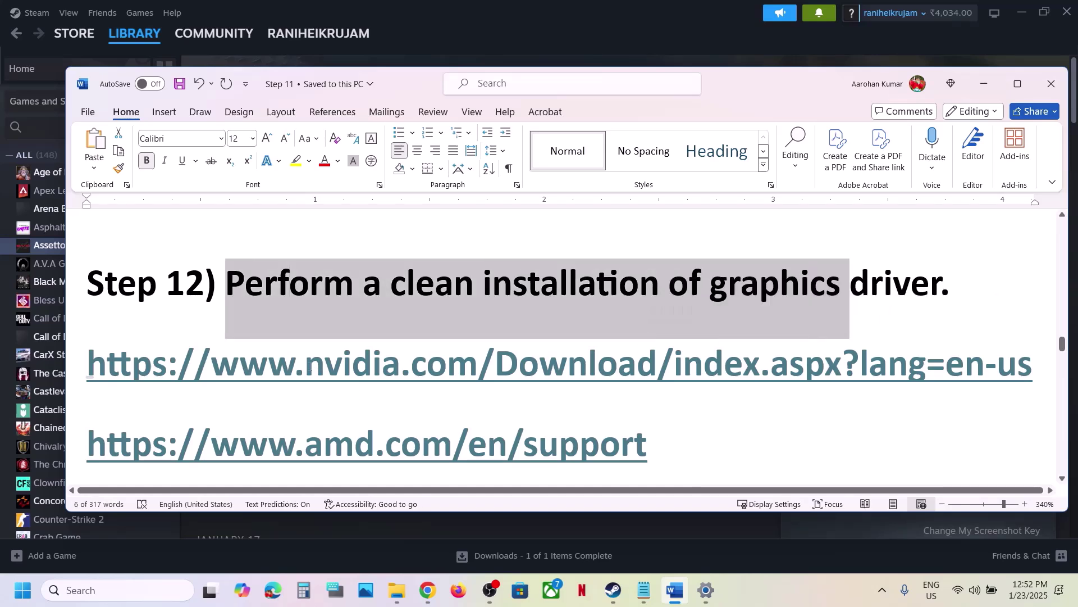
{"action": "left_click_drag", "start_coordinate": [306, 365], "coordinate": [597, 365]}
{"action": "scroll", "coordinate": [422, 400], "scroll_direction": "down", "scroll_amount": 1}
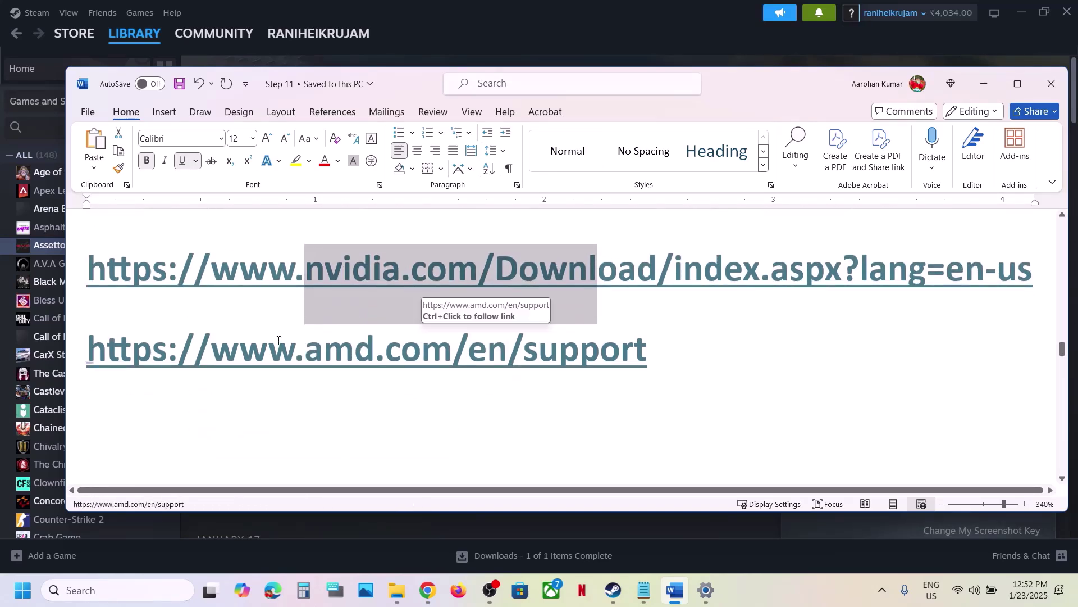
{"action": "left_click_drag", "start_coordinate": [278, 348], "coordinate": [524, 348]}
From the notes' NVIDIA link, search for the RTX 3050 Laptop GPU driver on Windows 11.
{"action": "left_click", "coordinate": [332, 274], "text": "ctrl"}
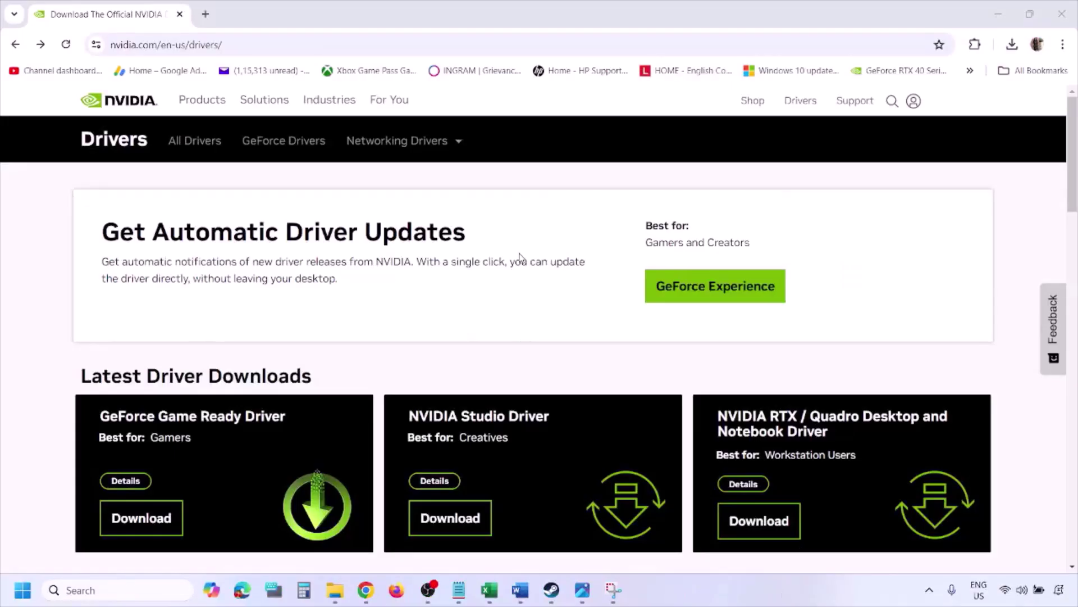
{"action": "scroll", "coordinate": [251, 343], "scroll_direction": "down", "scroll_amount": 8}
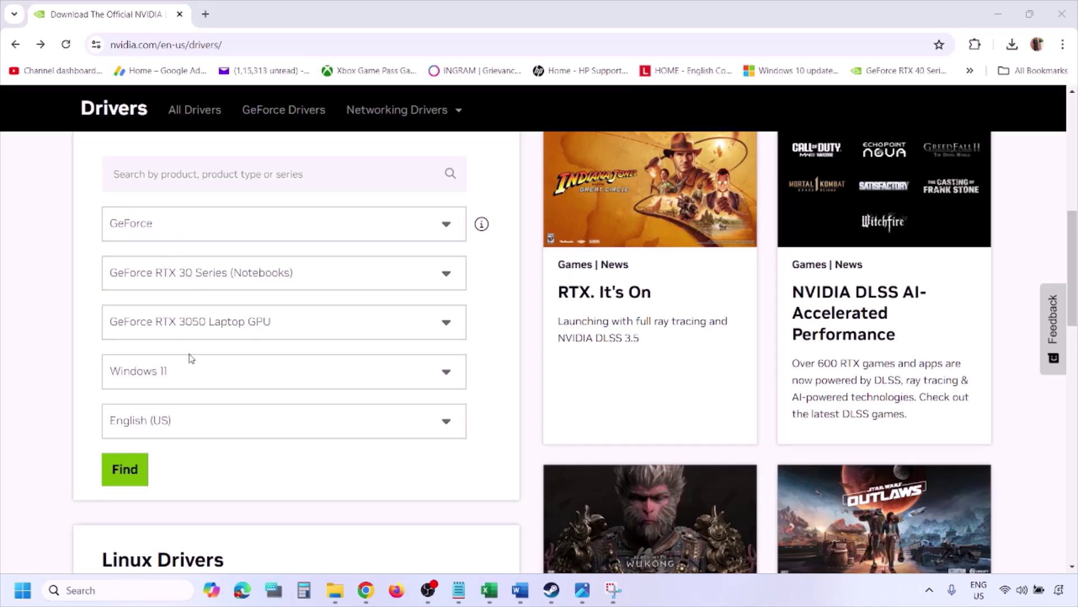
{"action": "left_click", "coordinate": [178, 374]}
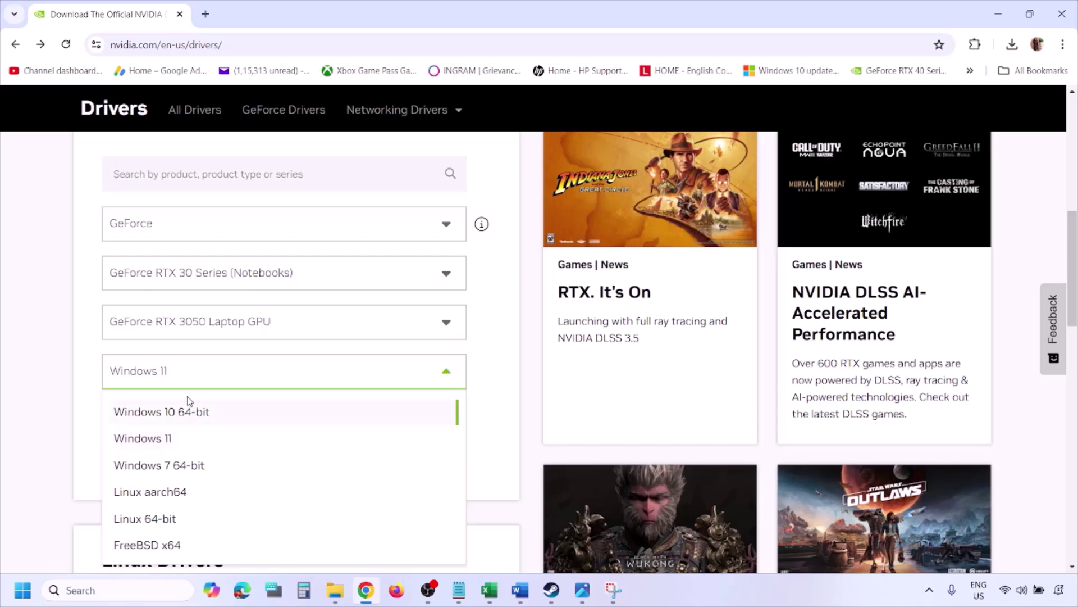
{"action": "left_click", "coordinate": [157, 444]}
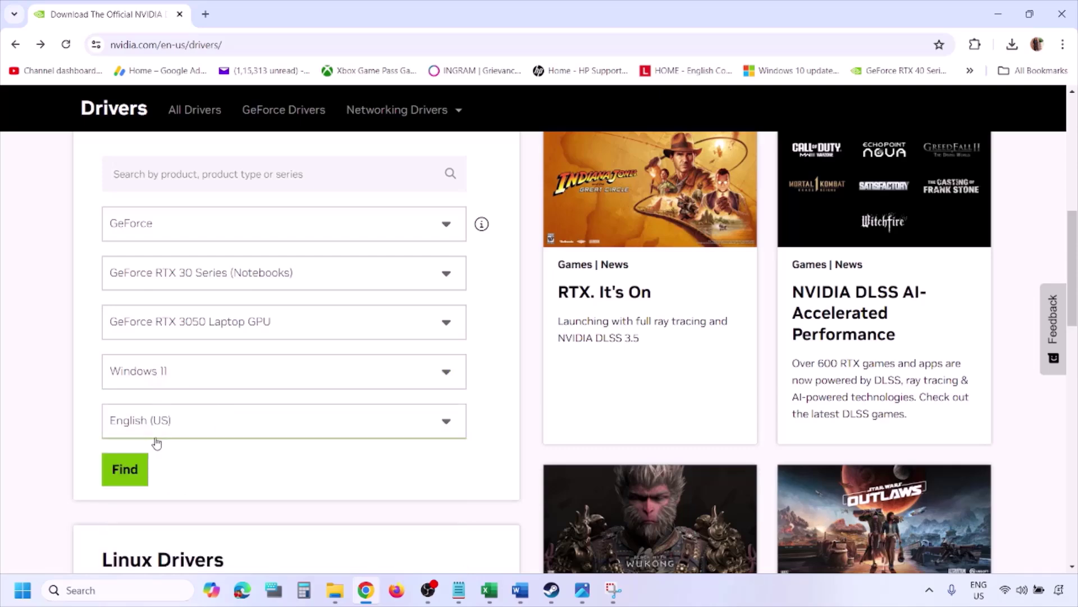
{"action": "left_click", "coordinate": [129, 474]}
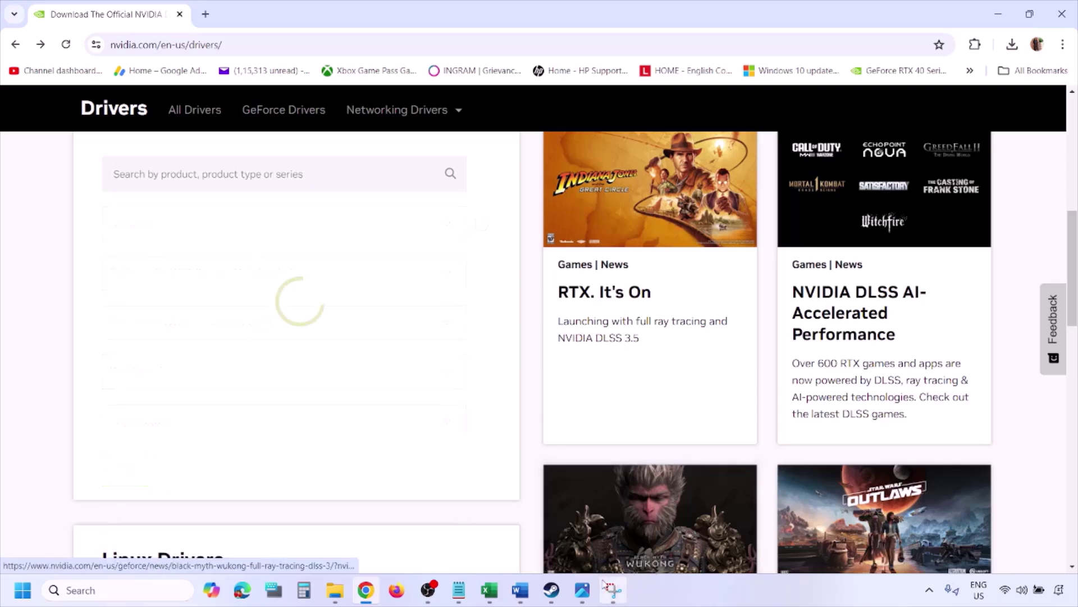
{"action": "left_click", "coordinate": [584, 597]}
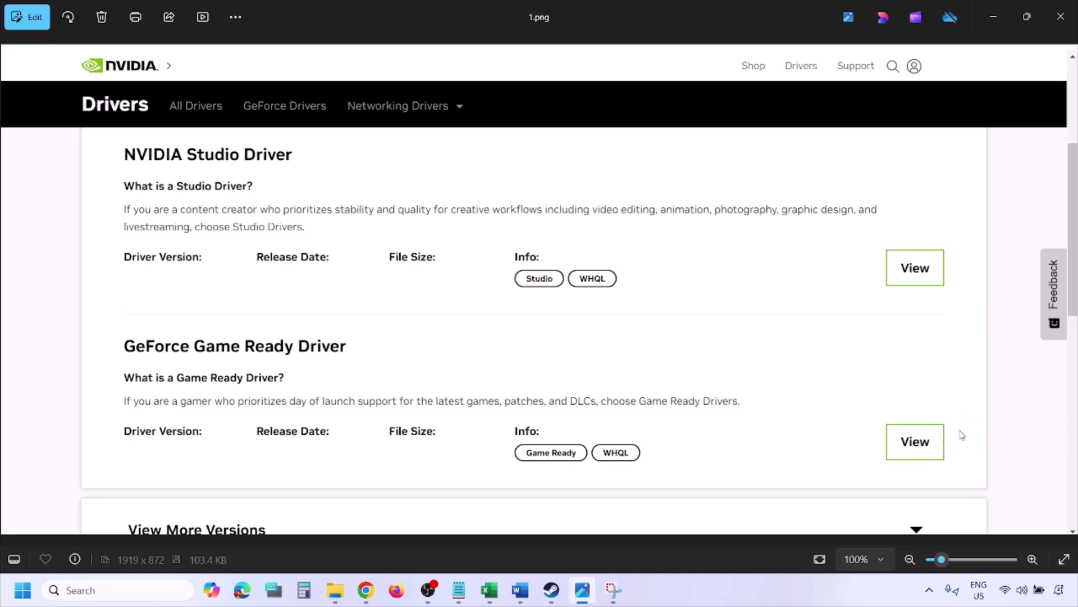
Step through the NVIDIA driver screenshots up to the custom installation options.
{"action": "key", "text": "Right"}
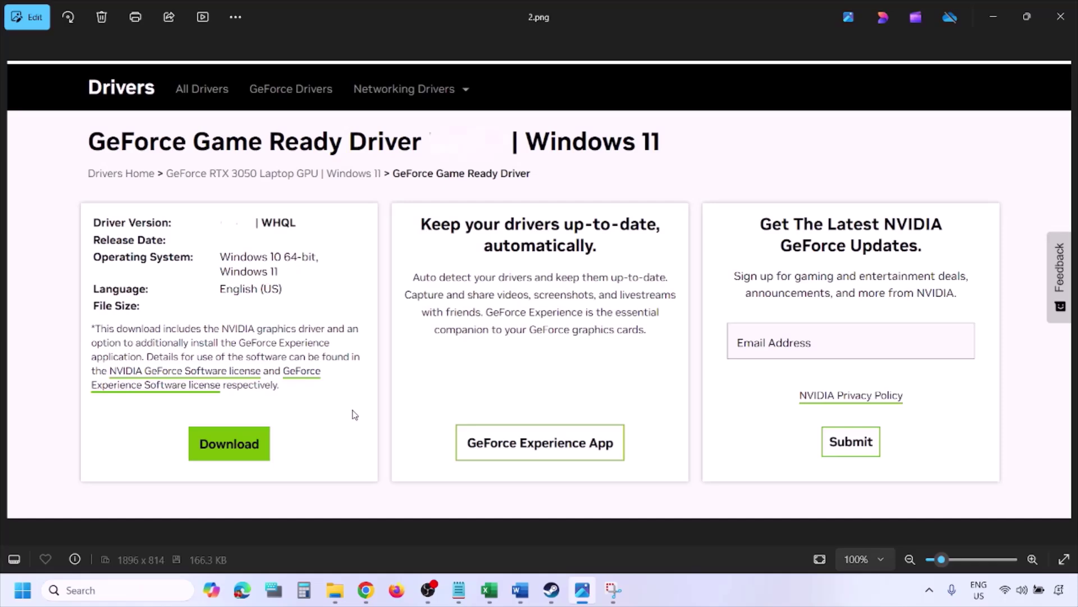
{"action": "key", "text": "Right"}
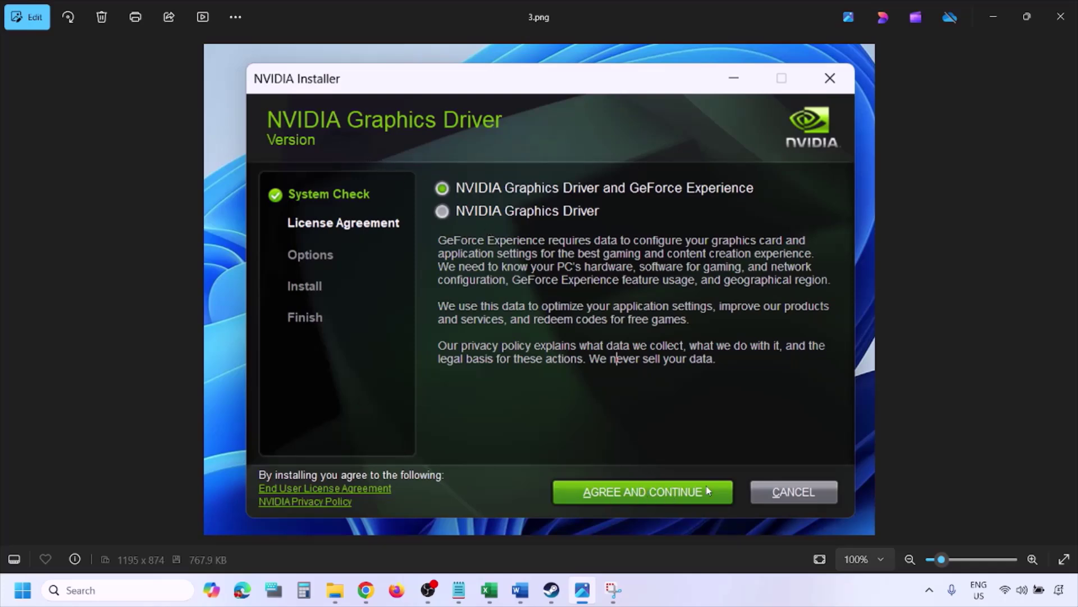
{"action": "key", "text": "Right"}
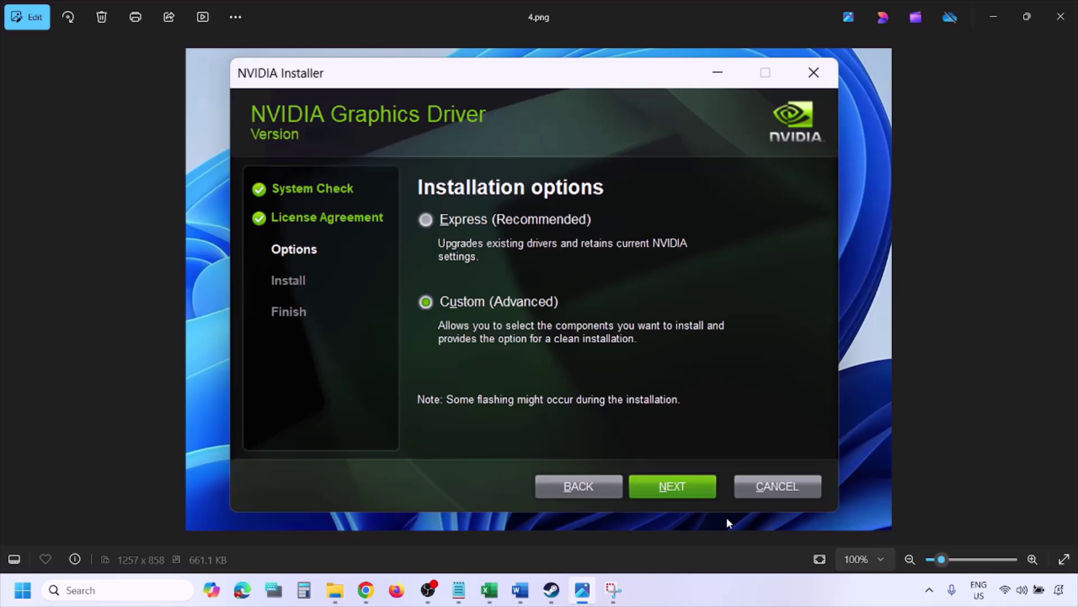
{"action": "key", "text": "Right"}
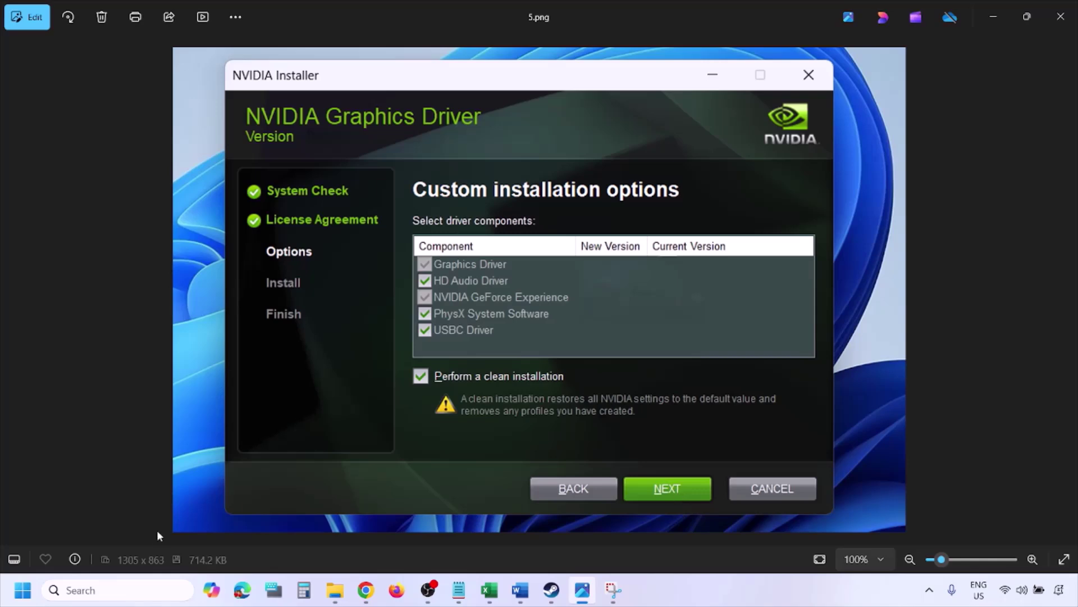
Open the Start power menu and dismiss it without restarting.
{"action": "left_click", "coordinate": [22, 589]}
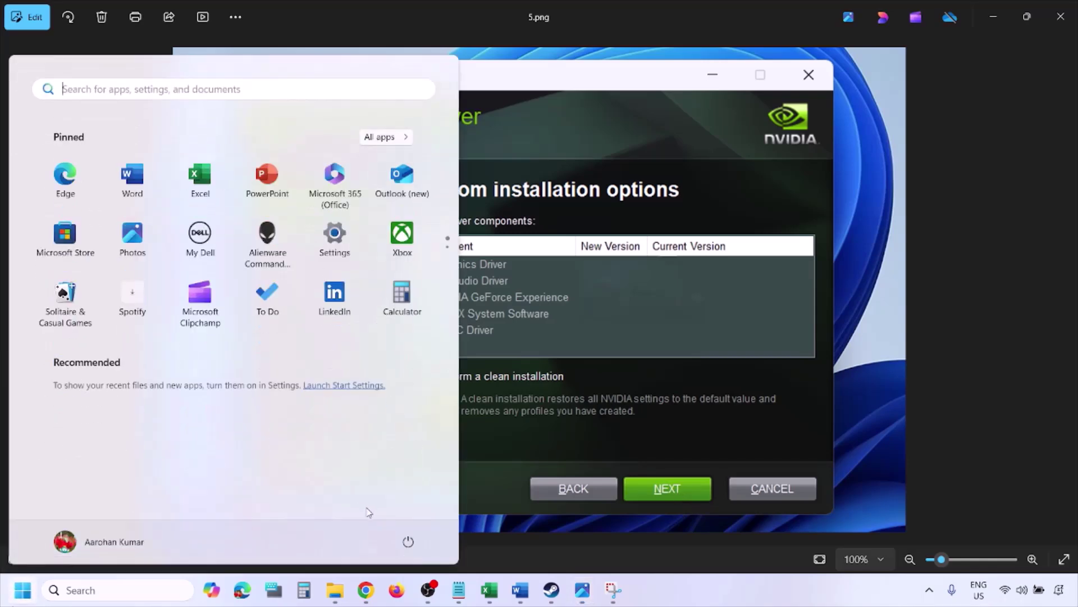
{"action": "left_click", "coordinate": [409, 542]}
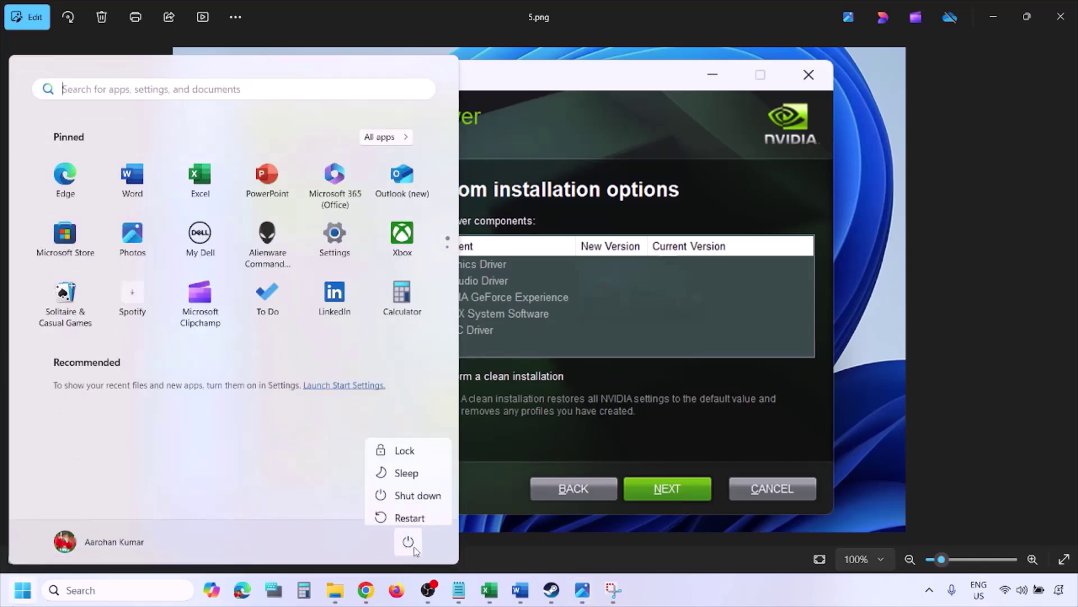
{"action": "left_click", "coordinate": [736, 601]}
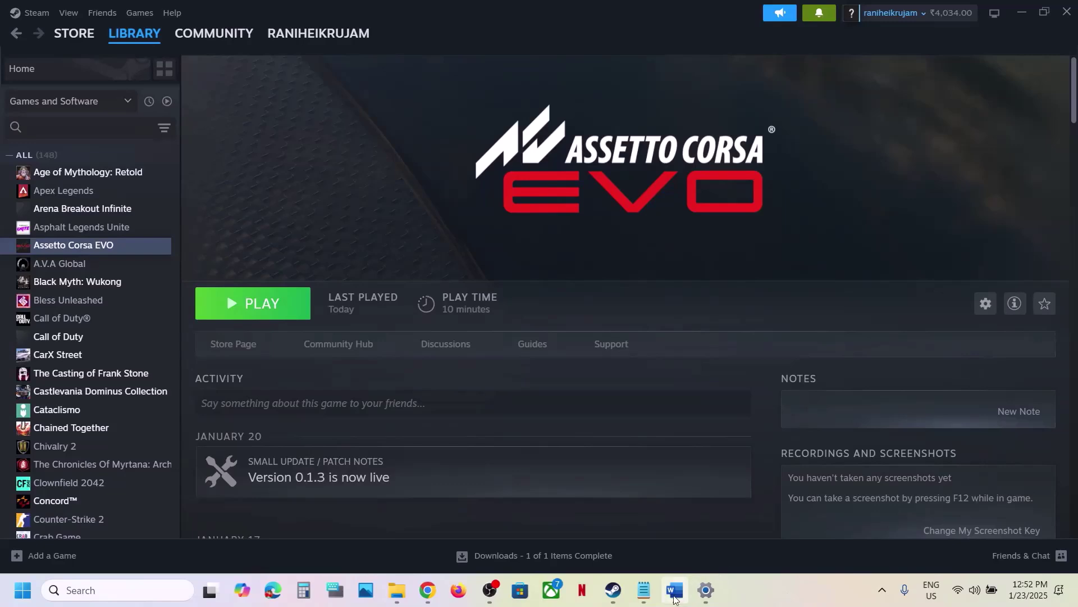
Copy 'graphics' from Step 13 of the notes and search Windows for it.
{"action": "left_click", "coordinate": [673, 596]}
{"action": "scroll", "coordinate": [490, 343], "scroll_direction": "down", "scroll_amount": 3}
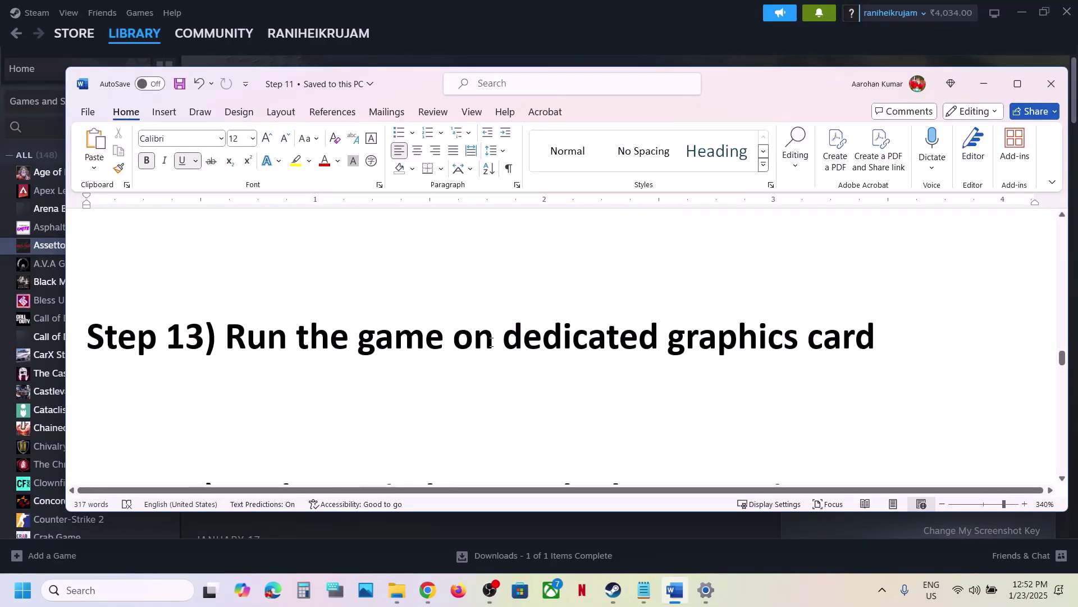
{"action": "double_click", "coordinate": [775, 342]}
{"action": "key", "text": "ctrl+c"}
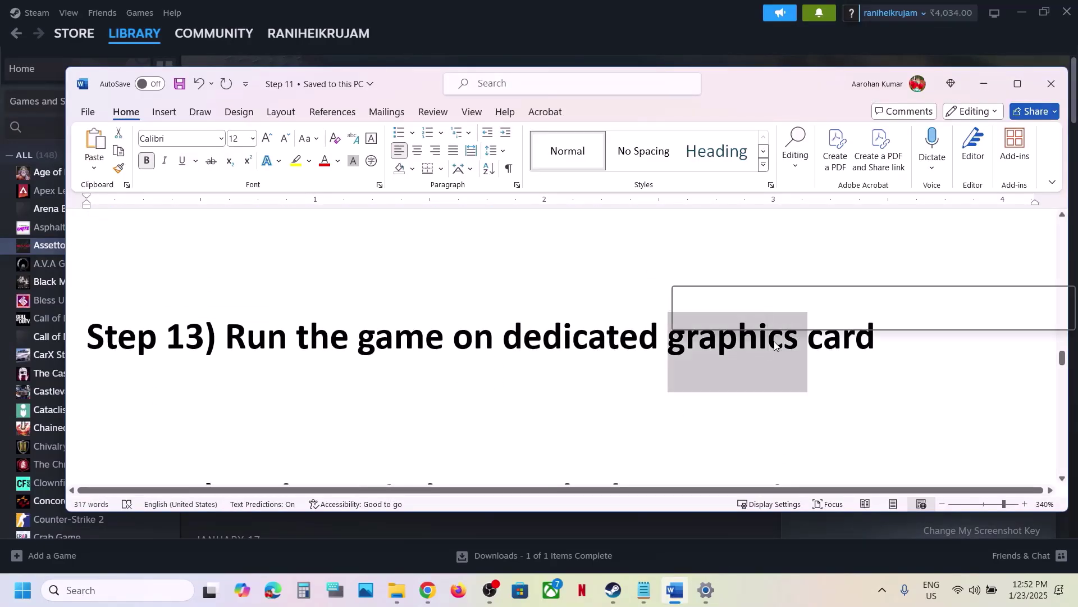
{"action": "left_click", "coordinate": [120, 590]}
{"action": "key", "text": "ctrl+v"}
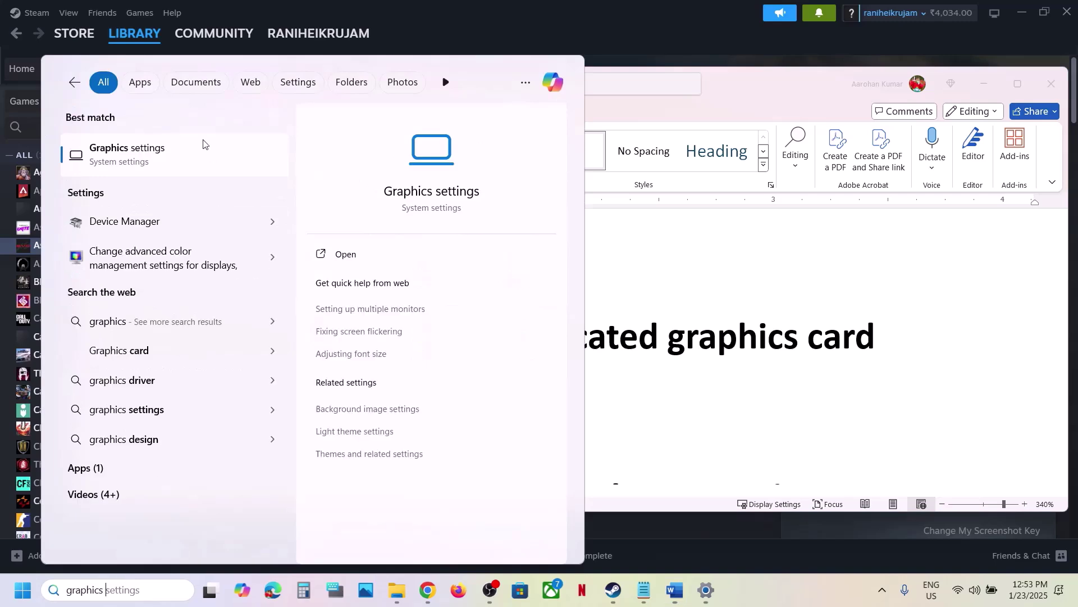
Add AssettoCorsaEVO from Steam\steamapps\common\Assetto Corsa EVO to the Graphics settings app list.
{"action": "left_click", "coordinate": [159, 149]}
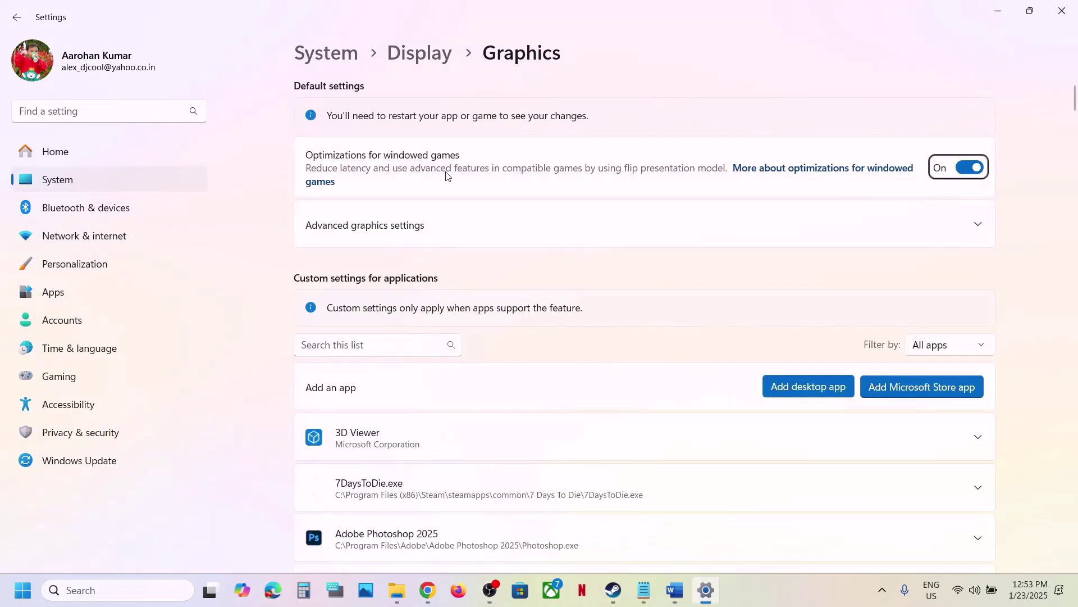
{"action": "left_click", "coordinate": [805, 393]}
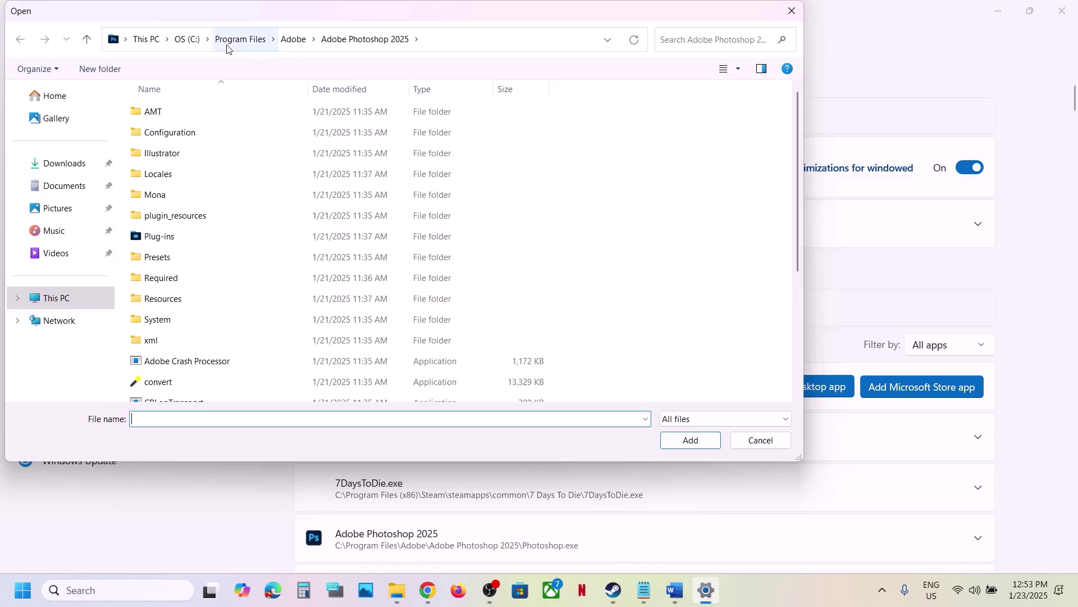
{"action": "left_click", "coordinate": [195, 42]}
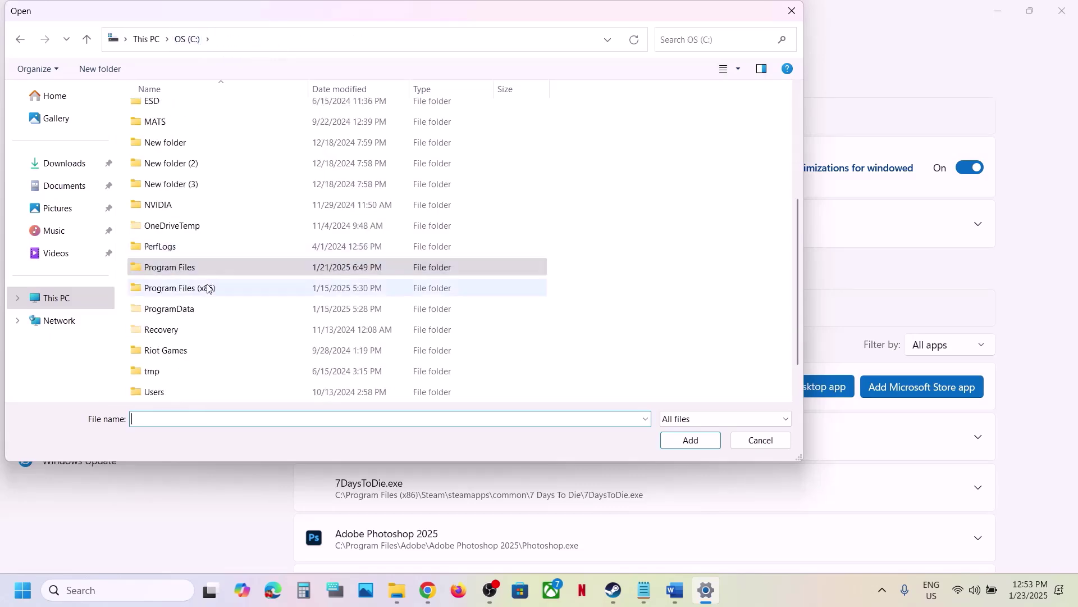
{"action": "double_click", "coordinate": [205, 288]}
{"action": "scroll", "coordinate": [197, 309], "scroll_direction": "down", "scroll_amount": 1}
{"action": "scroll", "coordinate": [188, 328], "scroll_direction": "down", "scroll_amount": 3}
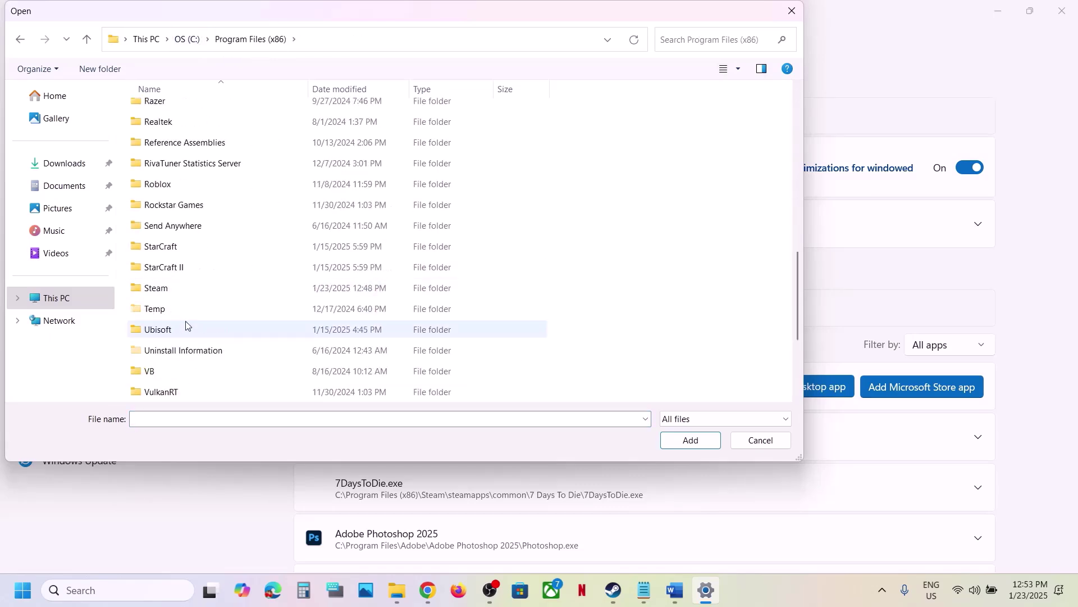
{"action": "double_click", "coordinate": [177, 293]}
{"action": "scroll", "coordinate": [175, 303], "scroll_direction": "down", "scroll_amount": 4}
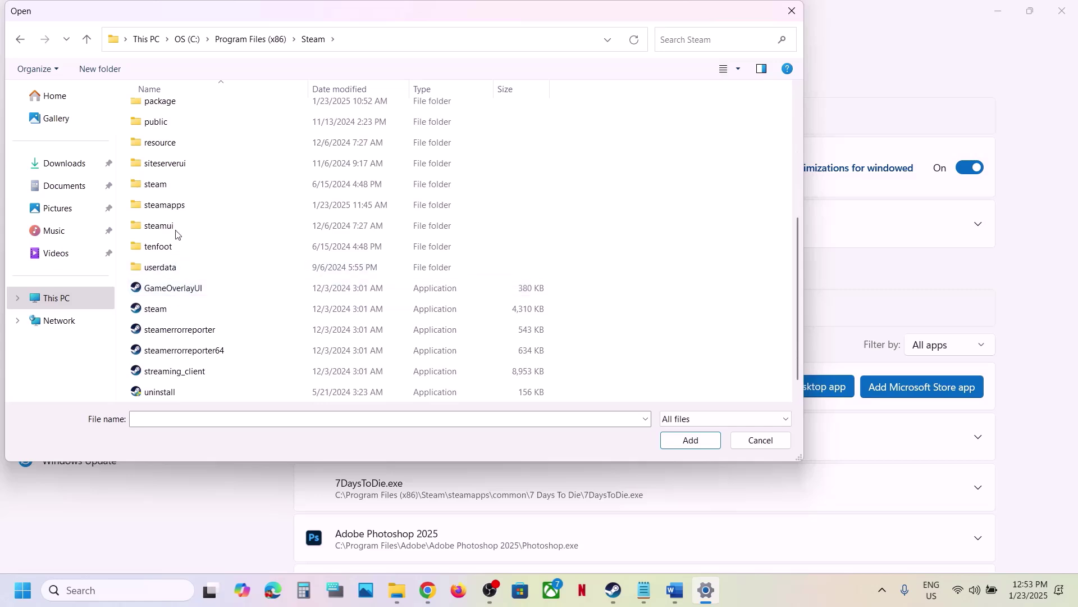
{"action": "double_click", "coordinate": [171, 206]}
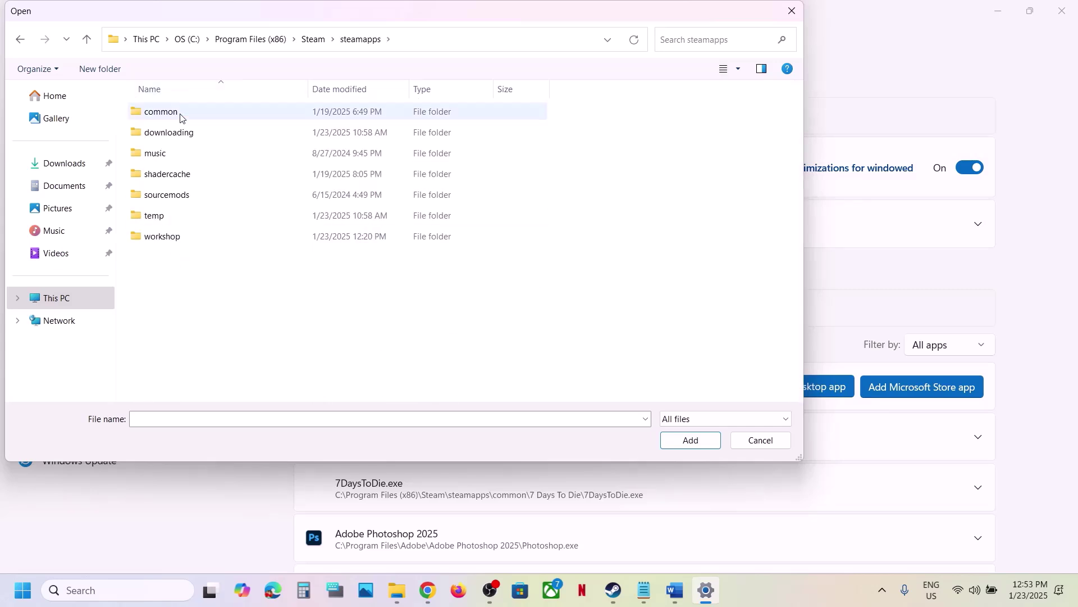
{"action": "double_click", "coordinate": [179, 113]}
{"action": "double_click", "coordinate": [185, 131]}
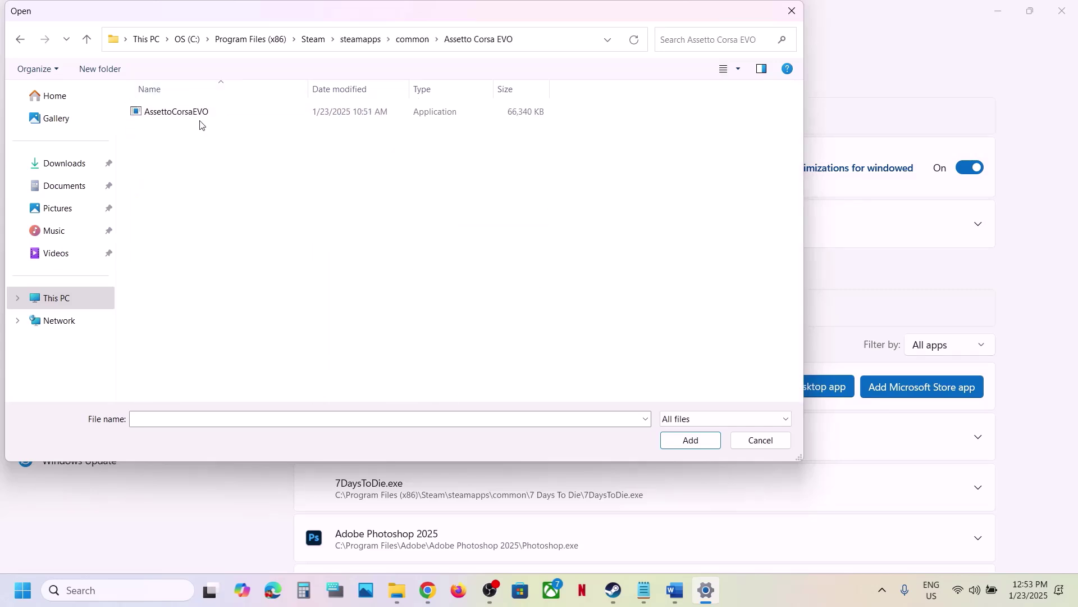
{"action": "left_click", "coordinate": [202, 113]}
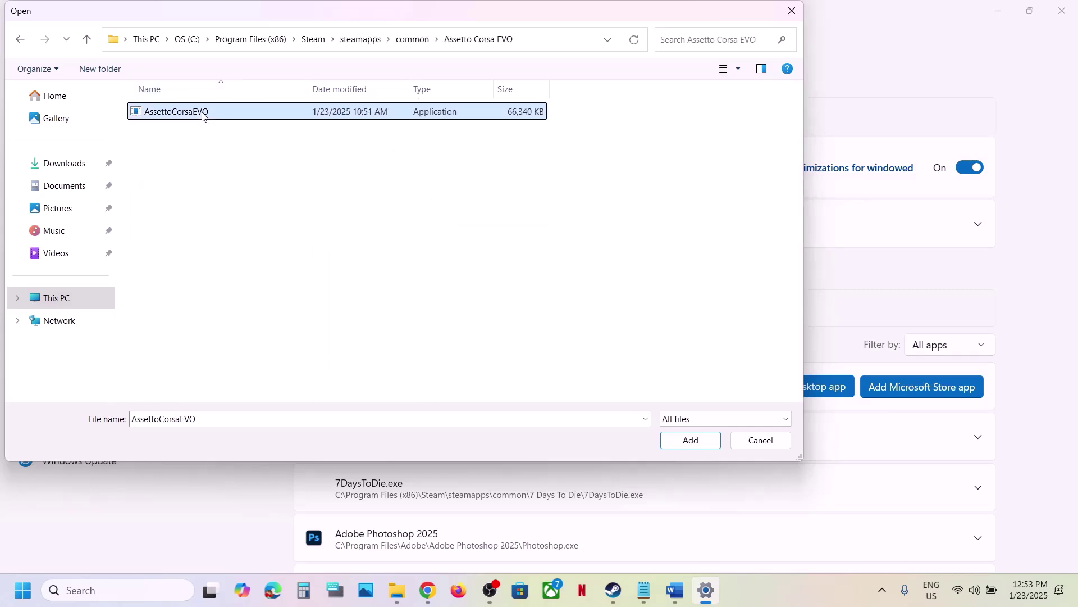
{"action": "left_click", "coordinate": [679, 442]}
Set AssettoCorsaEVO's GPU preference to High Performance on the NVIDIA card.
{"action": "scroll", "coordinate": [517, 470], "scroll_direction": "down", "scroll_amount": 1}
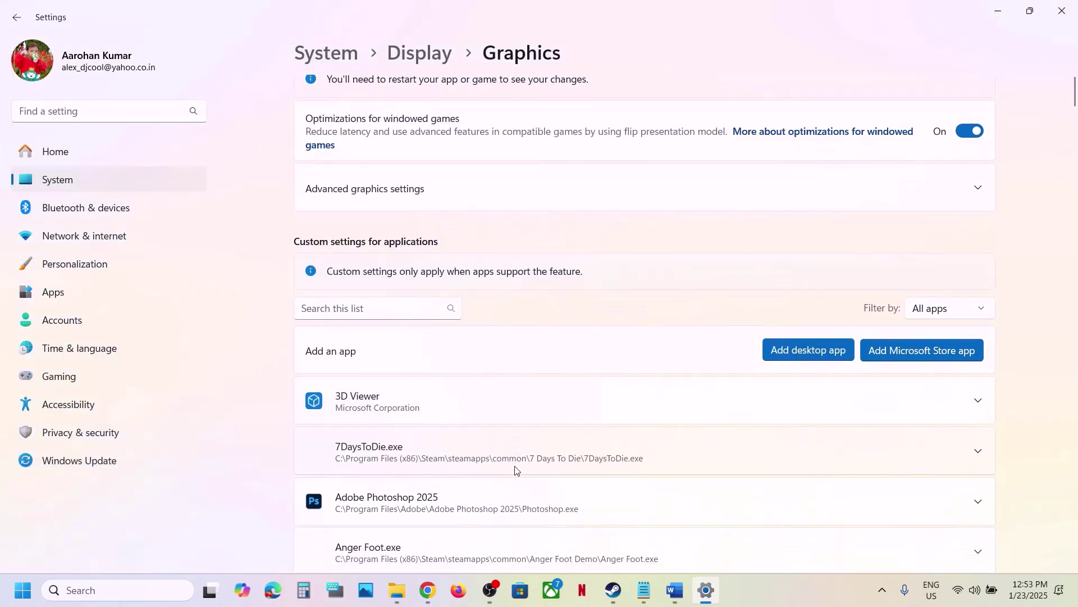
{"action": "scroll", "coordinate": [518, 471], "scroll_direction": "down", "scroll_amount": 5}
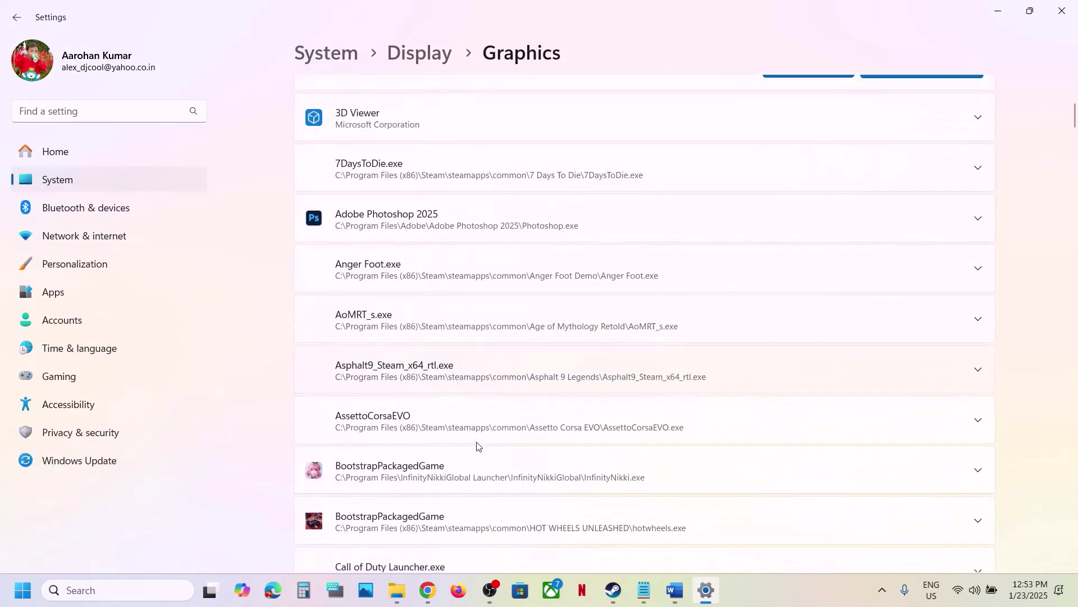
{"action": "left_click", "coordinate": [436, 416]}
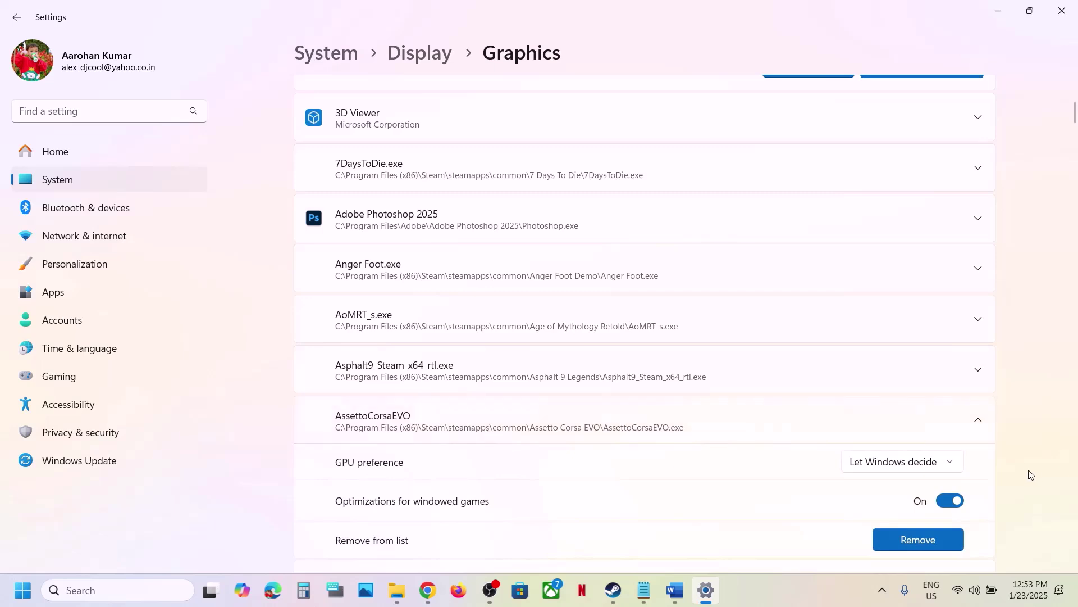
{"action": "left_click", "coordinate": [926, 463]}
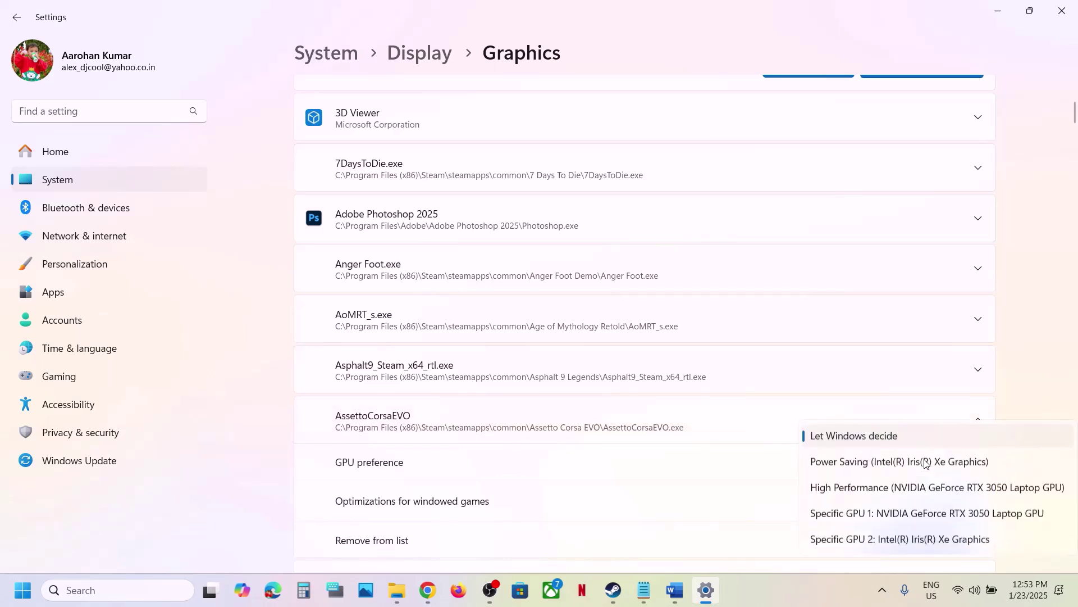
{"action": "left_click", "coordinate": [887, 487]}
Close Settings and mark the notes' 'Update Windows to the latest version' step.
{"action": "left_click", "coordinate": [1063, 21]}
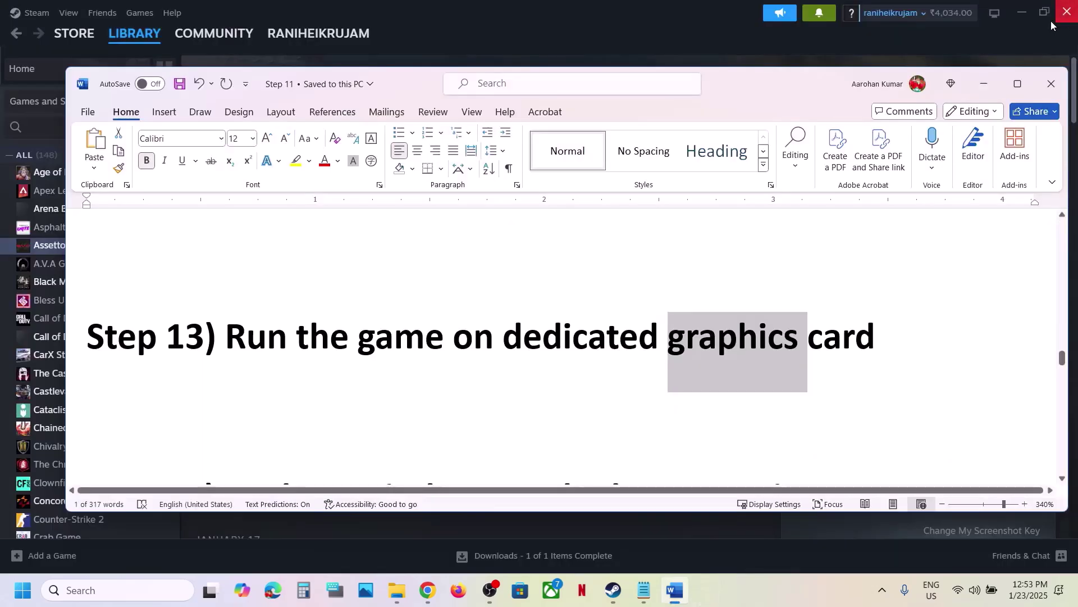
{"action": "scroll", "coordinate": [522, 357], "scroll_direction": "down", "scroll_amount": 3}
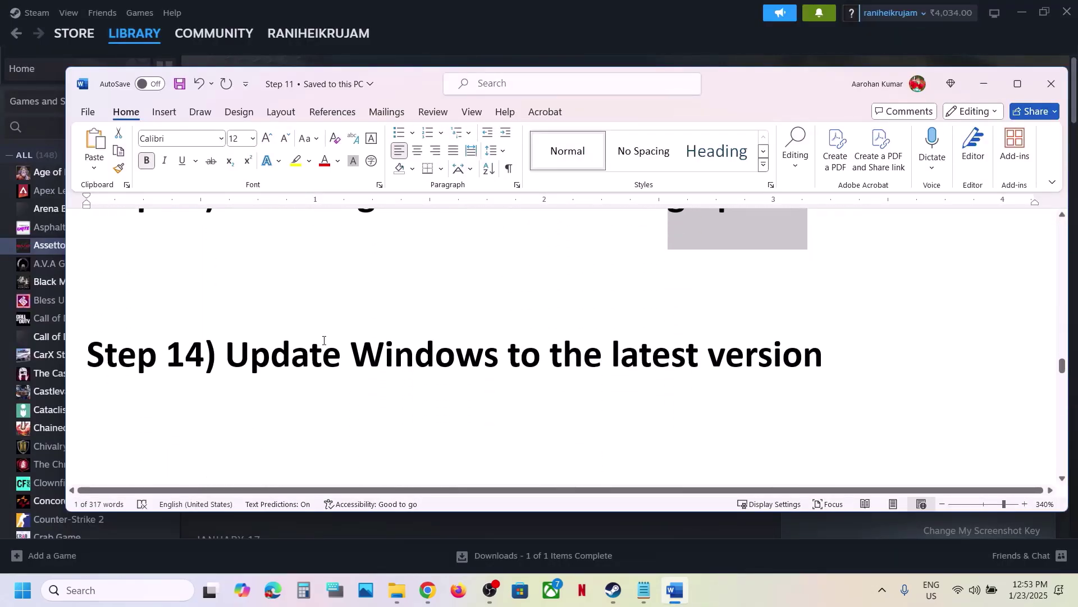
{"action": "left_click_drag", "start_coordinate": [227, 355], "coordinate": [823, 360]}
Start a Windows Update check for updates, then bring up the power options.
{"action": "key", "text": "super+i"}
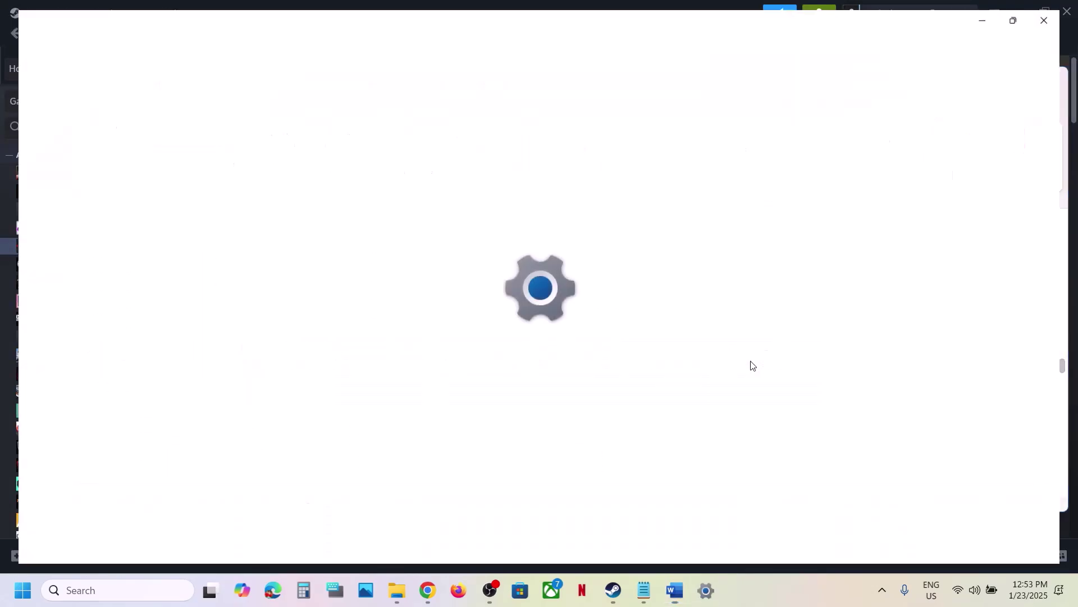
{"action": "left_click", "coordinate": [132, 465]}
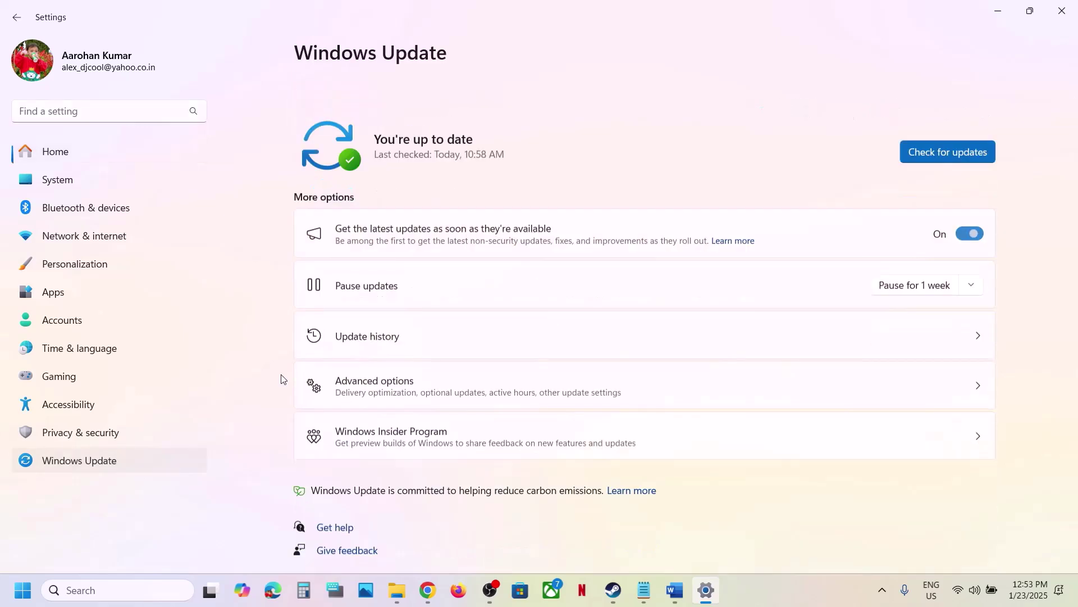
{"action": "left_click", "coordinate": [942, 125]}
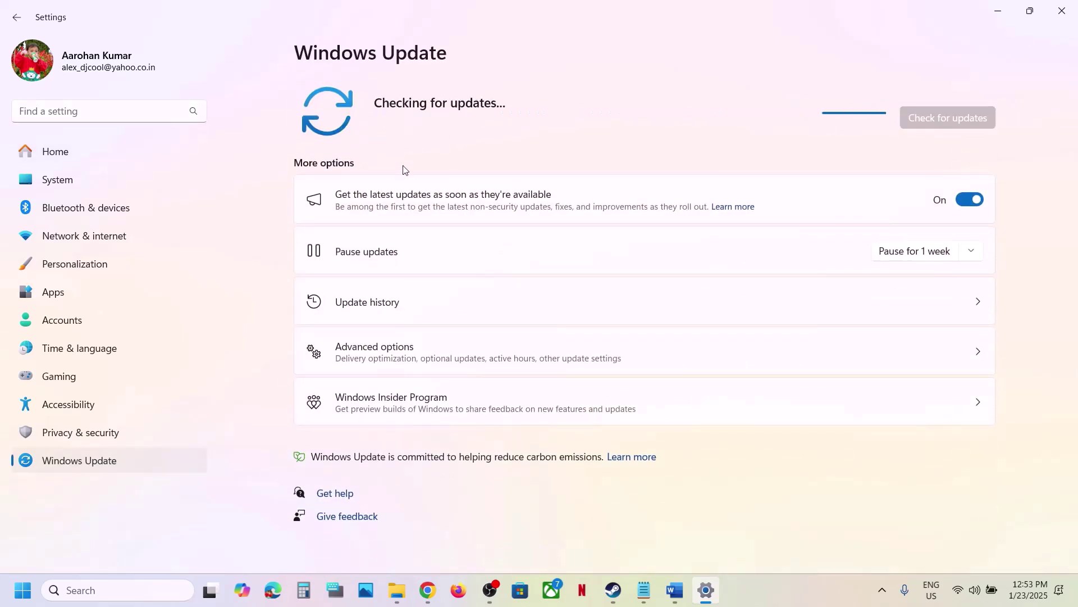
{"action": "left_click", "coordinate": [22, 590]}
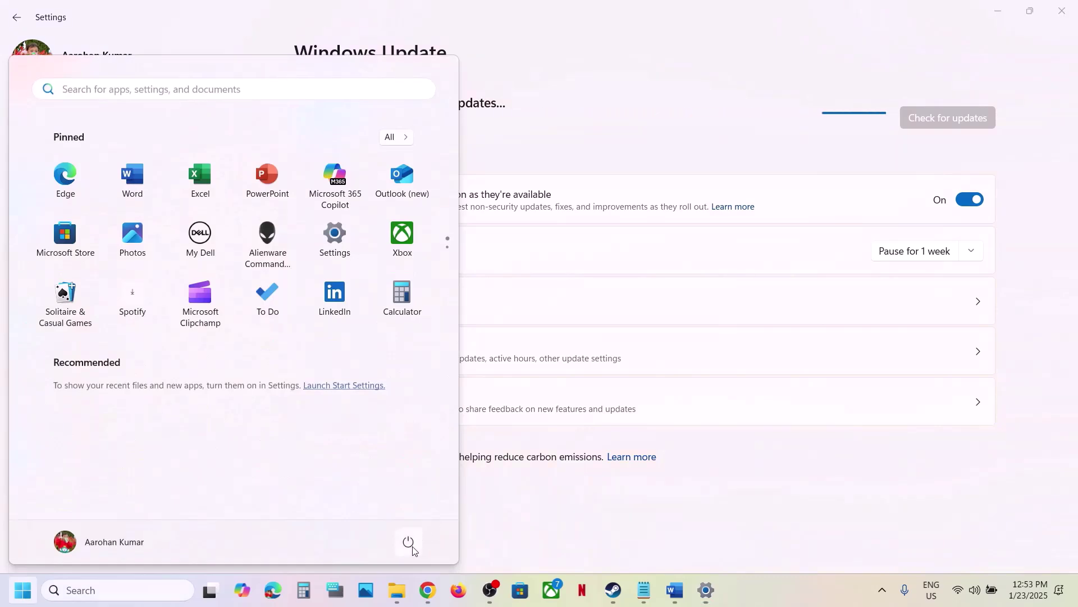
{"action": "left_click", "coordinate": [409, 543]}
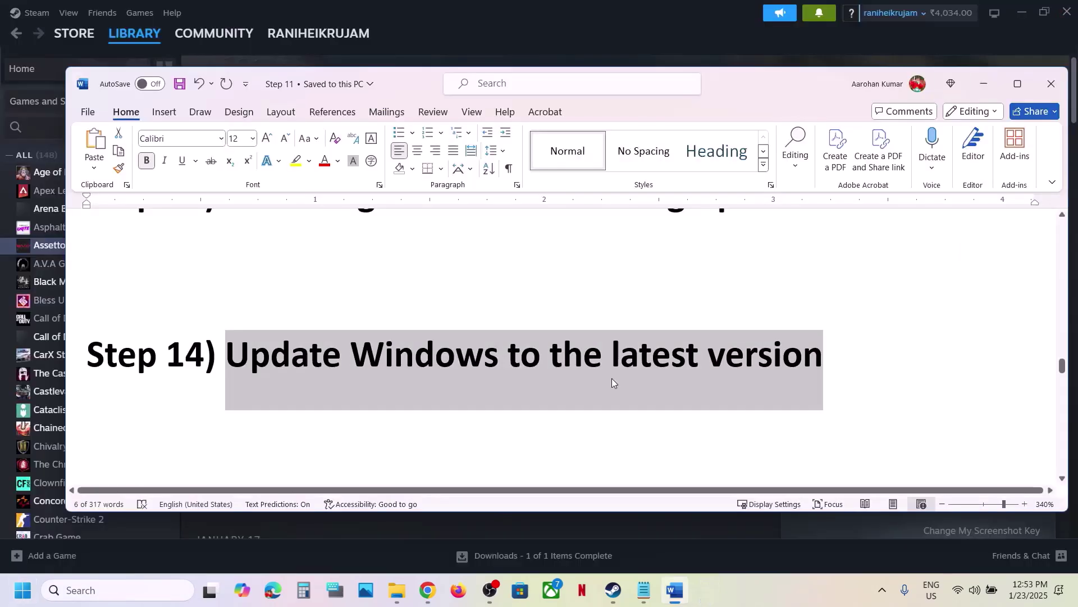
Maximize the Word notes and highlight Step 15's USB adapter instruction.
{"action": "scroll", "coordinate": [609, 382], "scroll_direction": "down", "scroll_amount": 3}
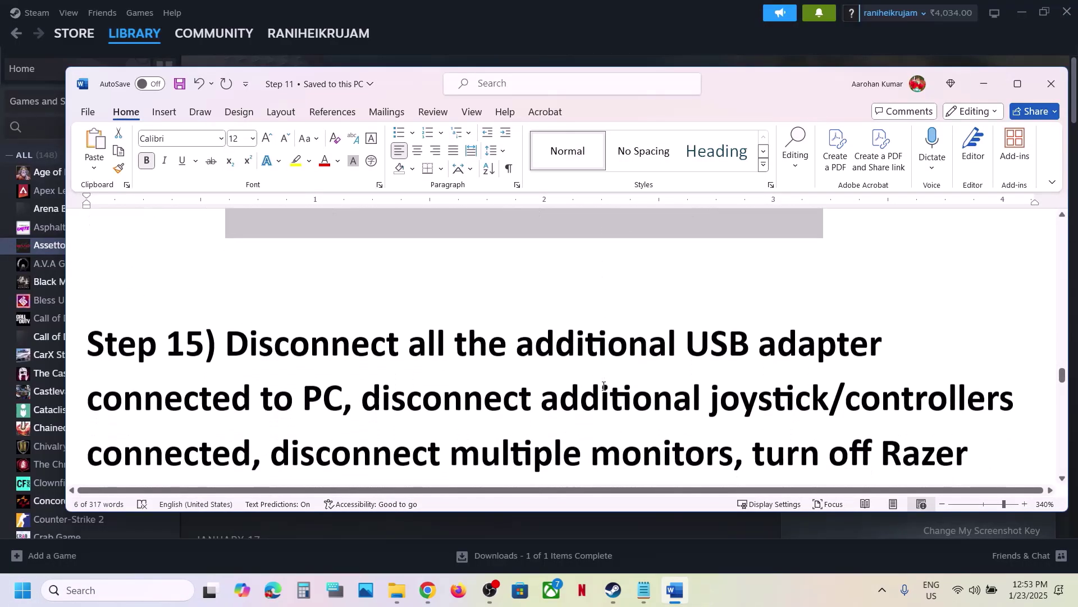
{"action": "scroll", "coordinate": [604, 386], "scroll_direction": "down", "scroll_amount": 2}
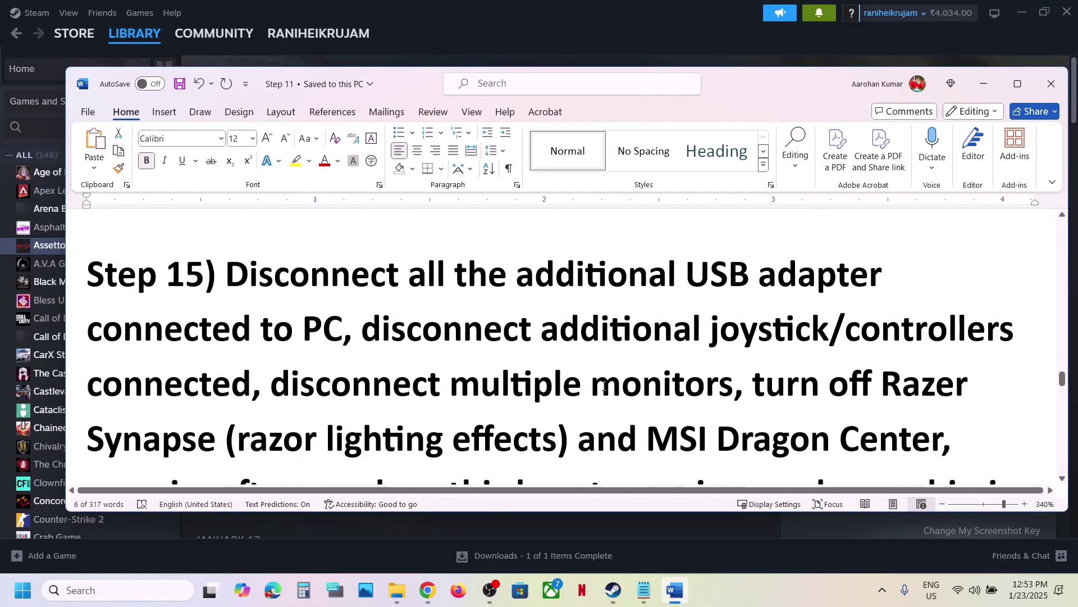
{"action": "left_click", "coordinate": [1018, 84]}
{"action": "left_click_drag", "start_coordinate": [474, 208], "coordinate": [263, 251]}
{"action": "left_click", "coordinate": [267, 233]}
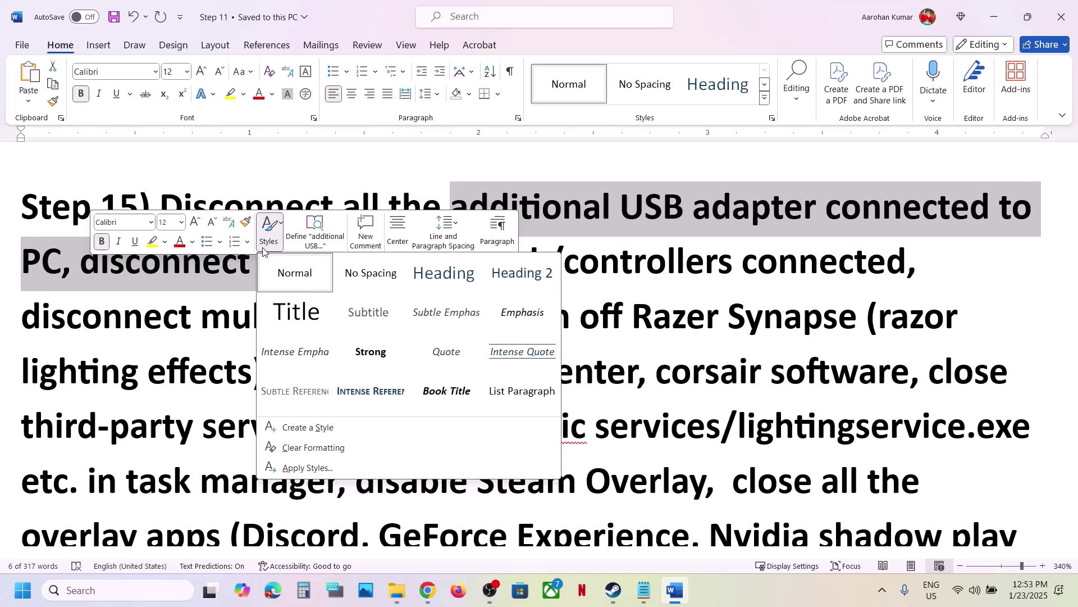
{"action": "left_click", "coordinate": [176, 293]}
{"action": "left_click", "coordinate": [99, 264]}
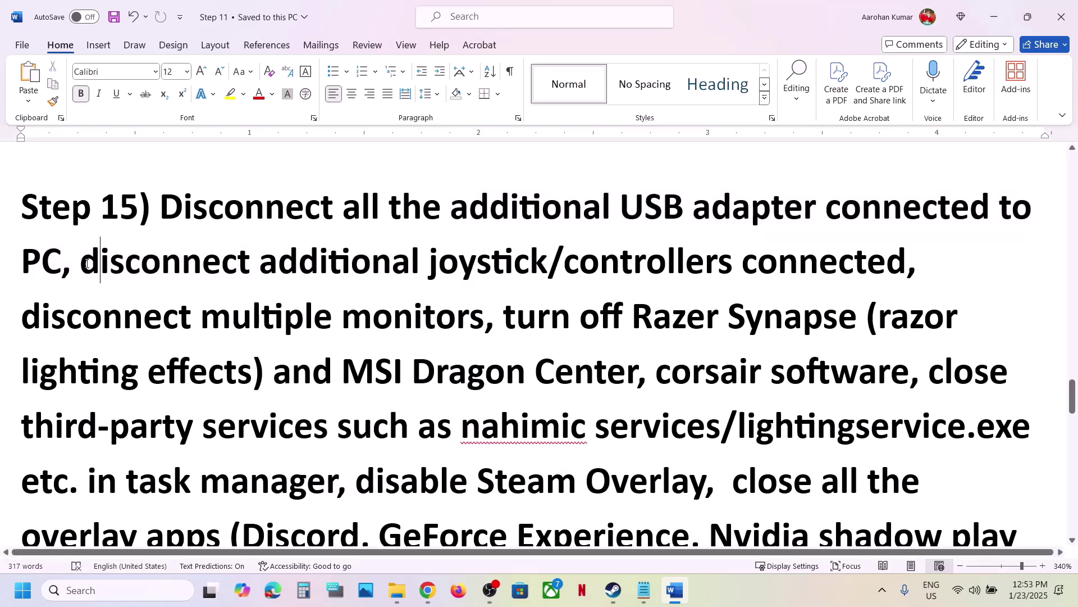
Highlight Step 15's controllers, multiple monitors and Steam Overlay instructions, then switch to Steam.
{"action": "left_click_drag", "start_coordinate": [203, 253], "coordinate": [758, 264]}
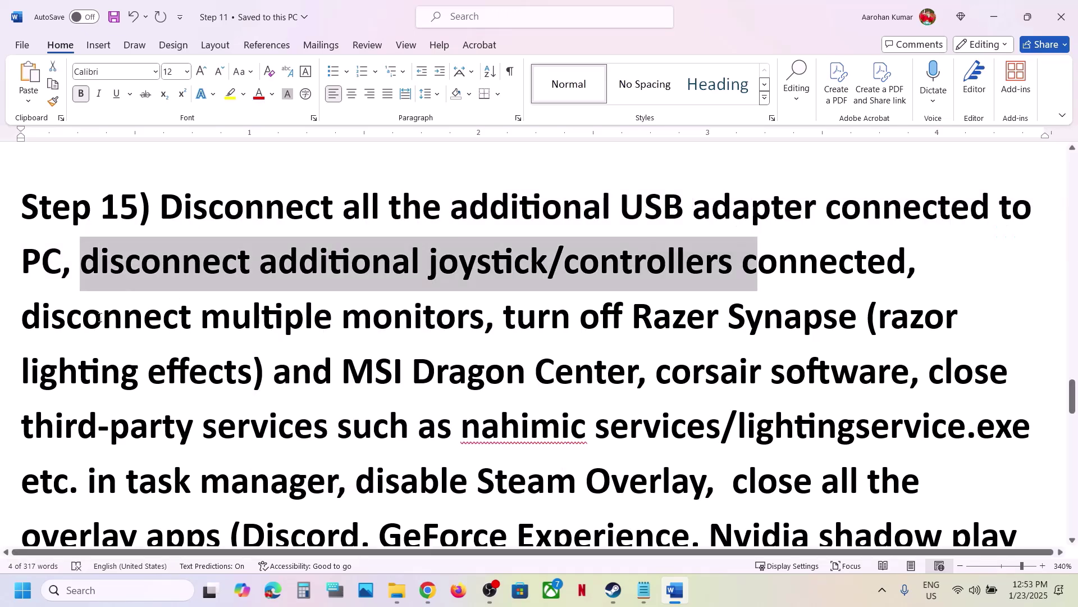
{"action": "left_click_drag", "start_coordinate": [50, 318], "coordinate": [342, 474]}
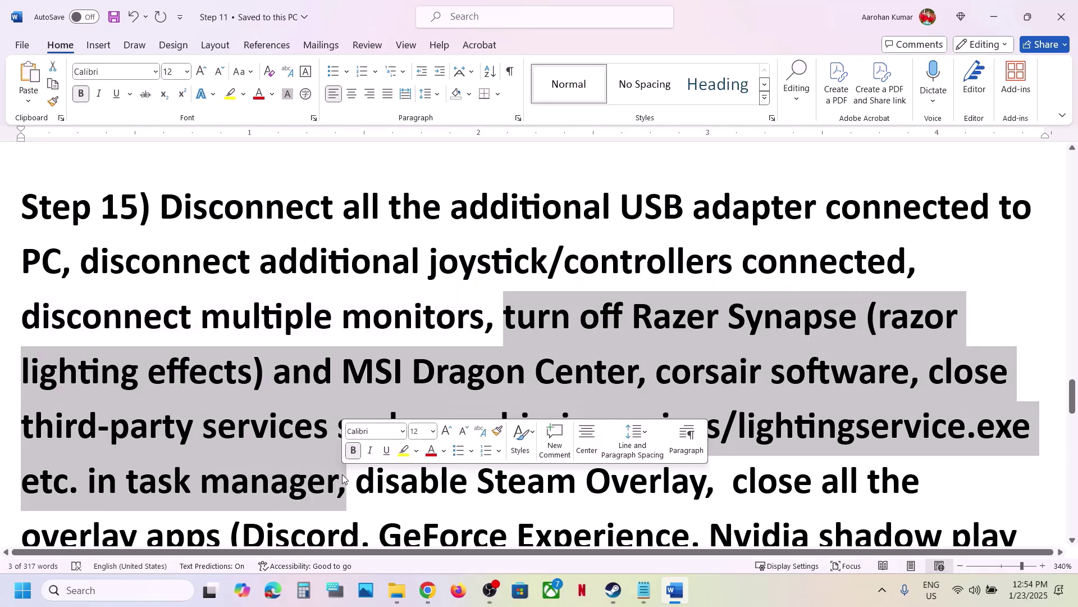
{"action": "scroll", "coordinate": [342, 474], "scroll_direction": "down", "scroll_amount": 3}
{"action": "left_click_drag", "start_coordinate": [378, 299], "coordinate": [709, 306]}
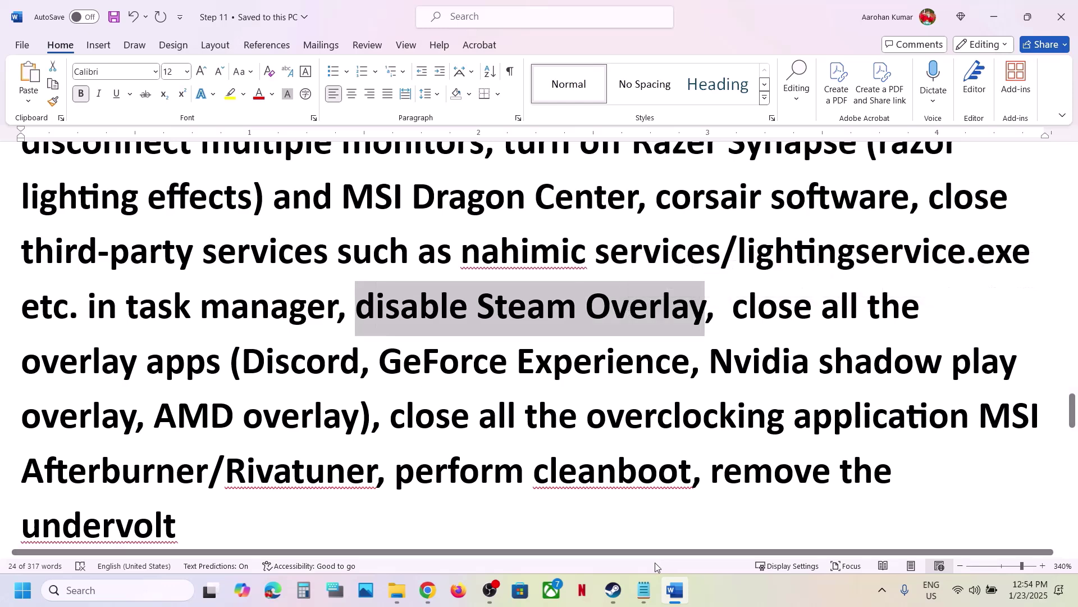
{"action": "left_click", "coordinate": [614, 590]}
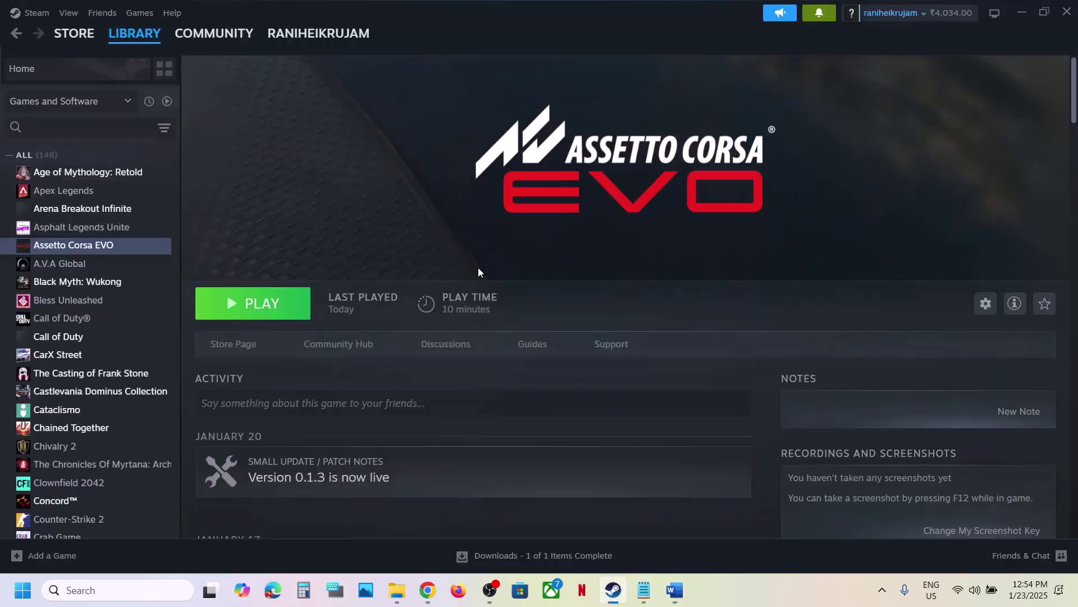
Switch off 'Enable the Steam Overlay while in-game' in Assetto Corsa EVO's properties, then return to Word.
{"action": "right_click", "coordinate": [57, 254]}
{"action": "left_click", "coordinate": [96, 355]}
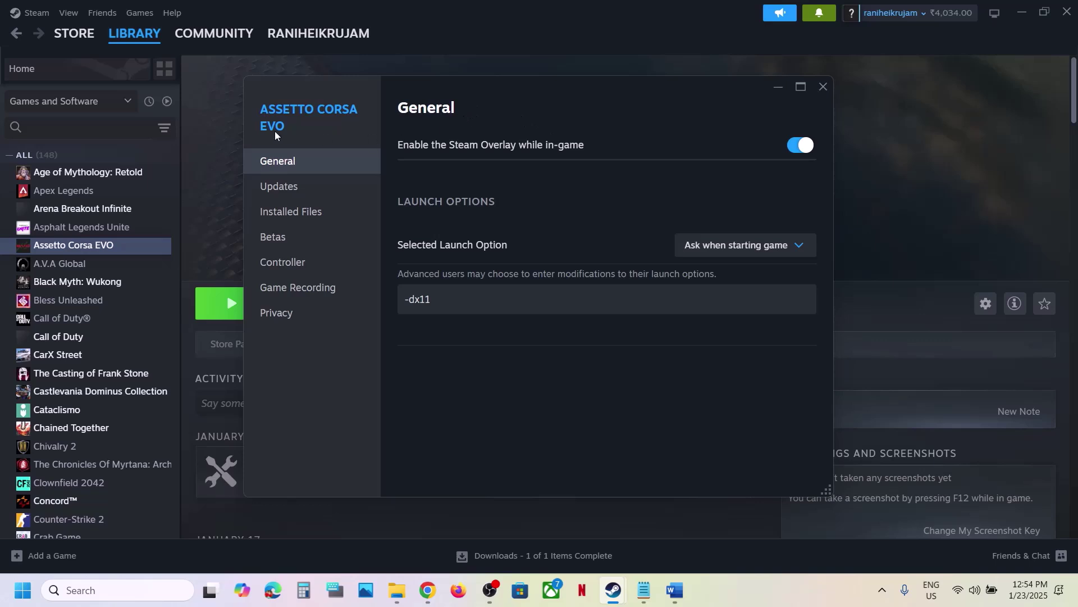
{"action": "left_click", "coordinate": [807, 149]}
{"action": "left_click", "coordinate": [823, 87]}
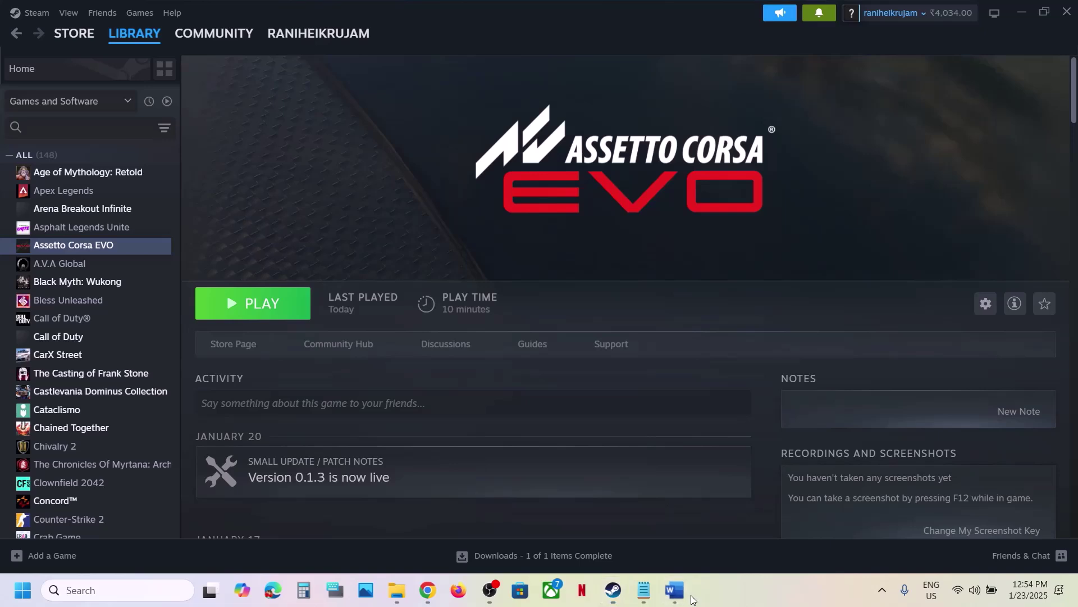
{"action": "left_click", "coordinate": [676, 591]}
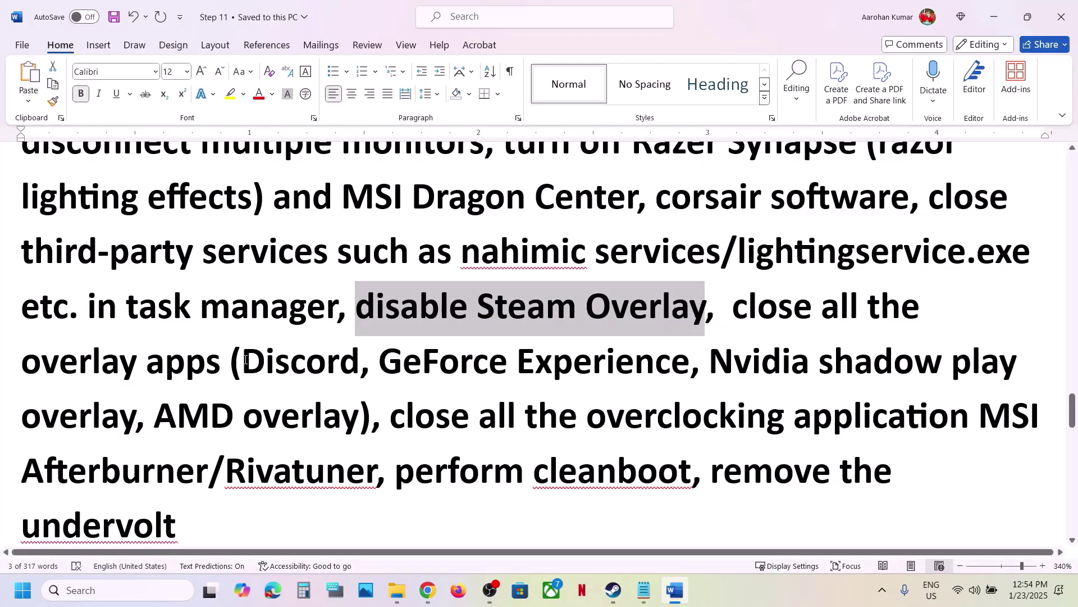
{"action": "left_click_drag", "start_coordinate": [245, 359], "coordinate": [363, 362]}
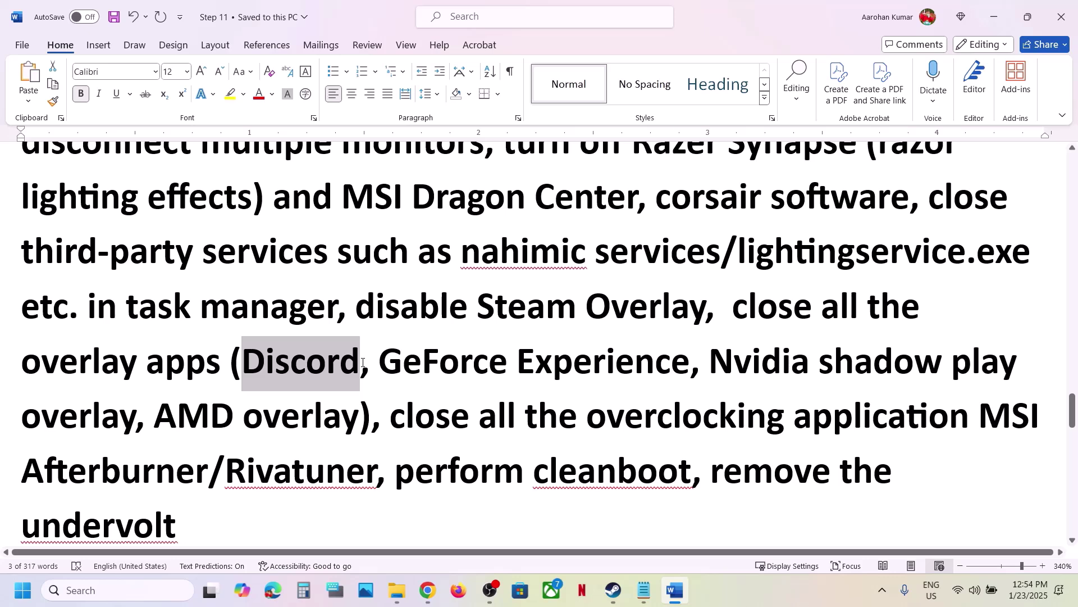
{"action": "left_click_drag", "start_coordinate": [380, 362], "coordinate": [603, 364]}
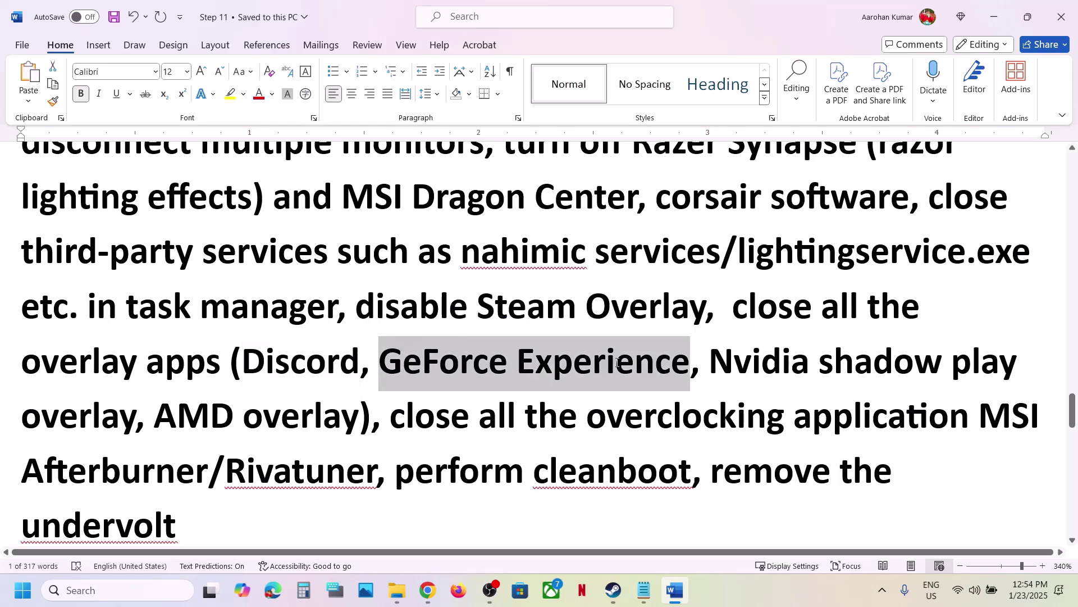
{"action": "left_click_drag", "start_coordinate": [618, 362], "coordinate": [618, 362]}
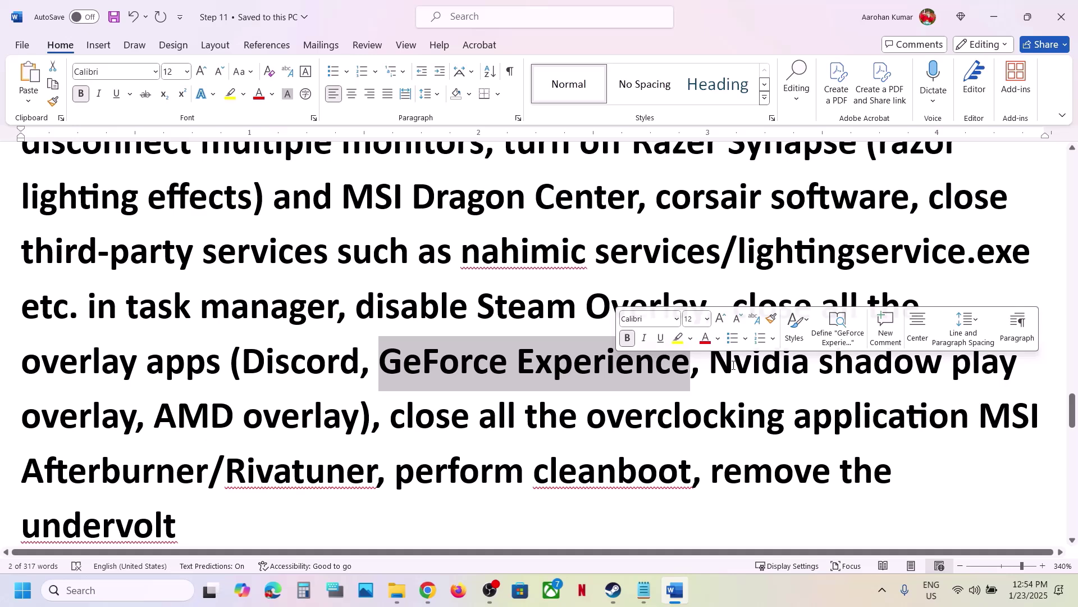
{"action": "left_click", "coordinate": [645, 259]}
{"action": "left_click_drag", "start_coordinate": [733, 308], "coordinate": [327, 471]}
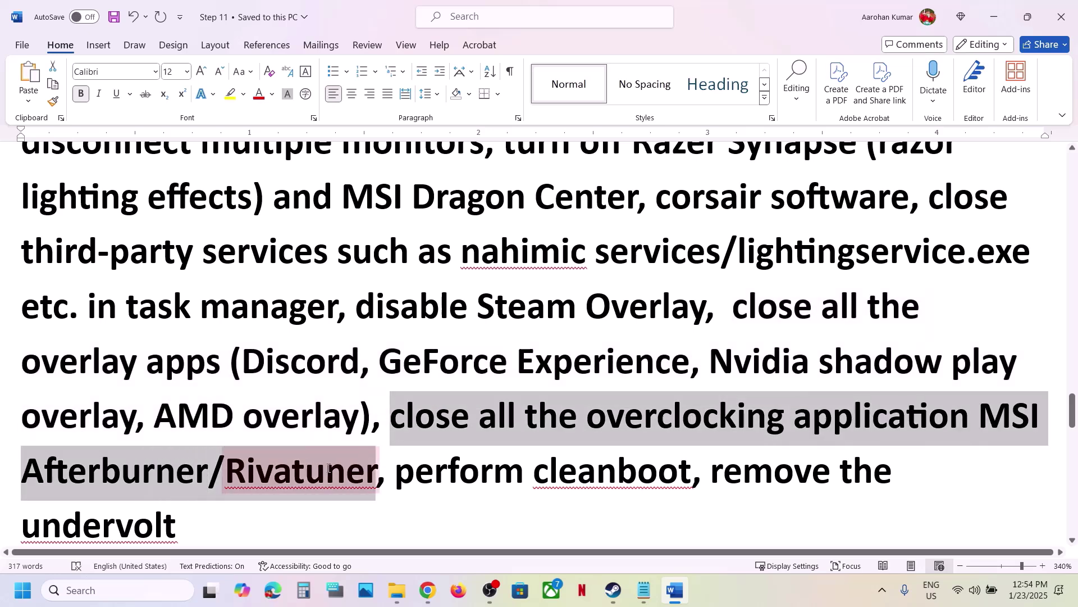
{"action": "key", "text": "Right"}
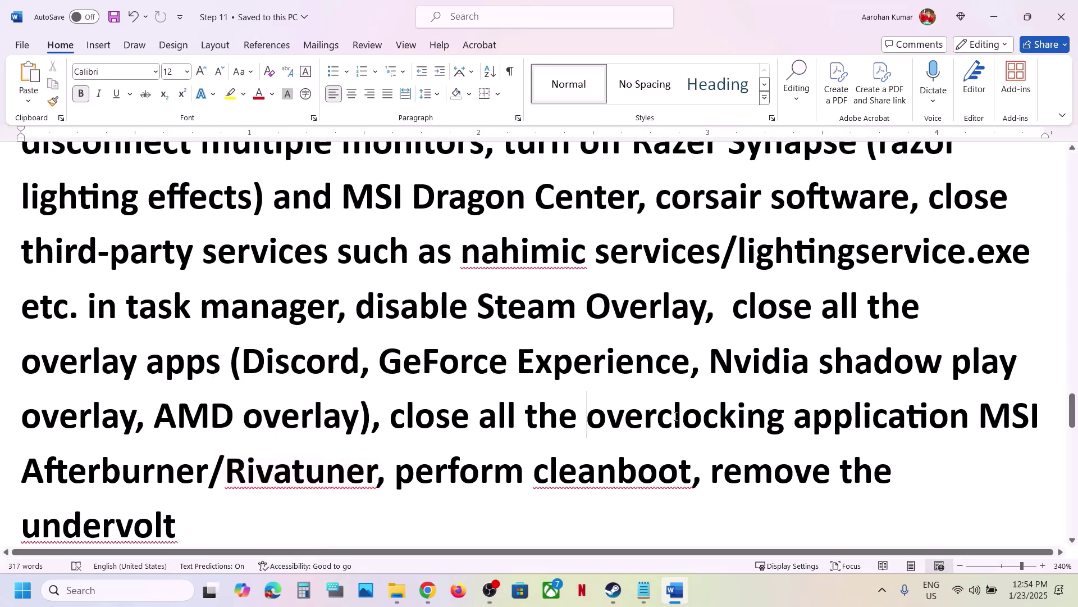
{"action": "left_click_drag", "start_coordinate": [587, 416], "coordinate": [978, 418]}
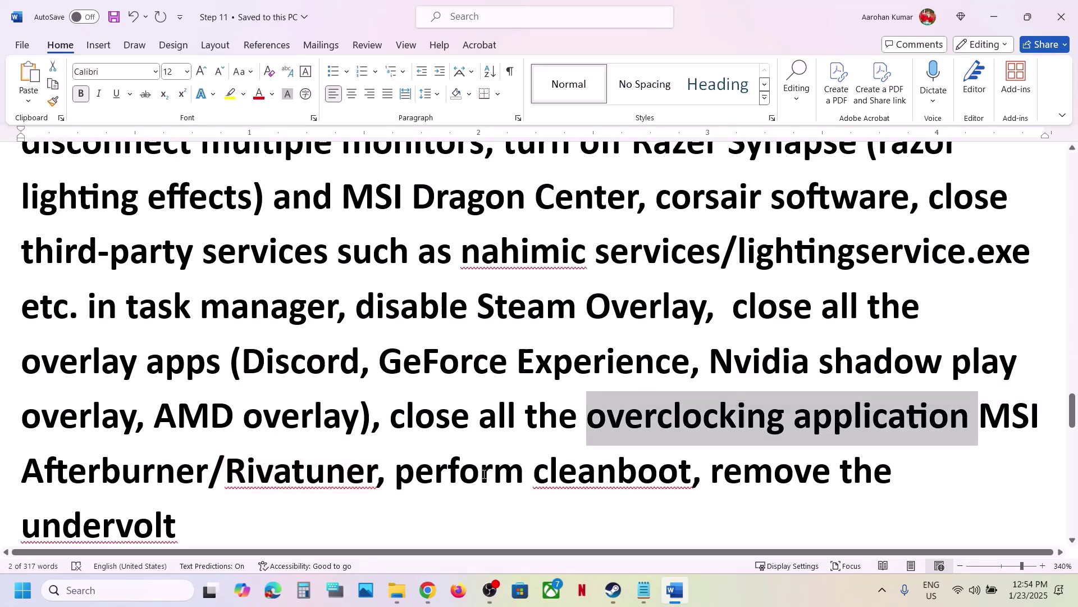
{"action": "left_click_drag", "start_coordinate": [483, 474], "coordinate": [691, 475]}
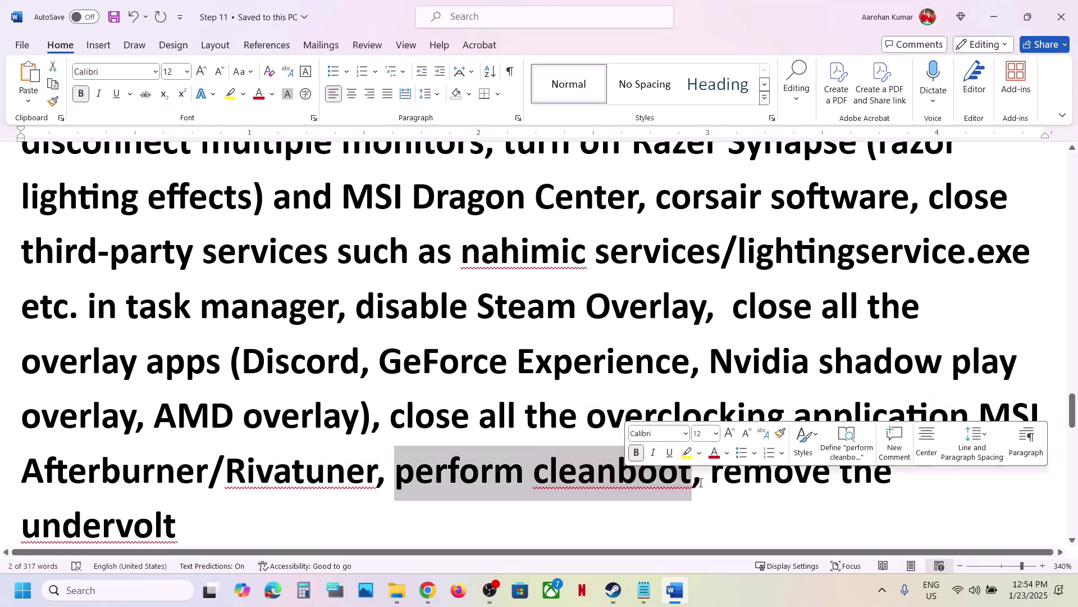
Launch System Configuration through a 'system' search and show its Services list.
{"action": "left_click", "coordinate": [144, 588]}
{"action": "type", "text": "system"}
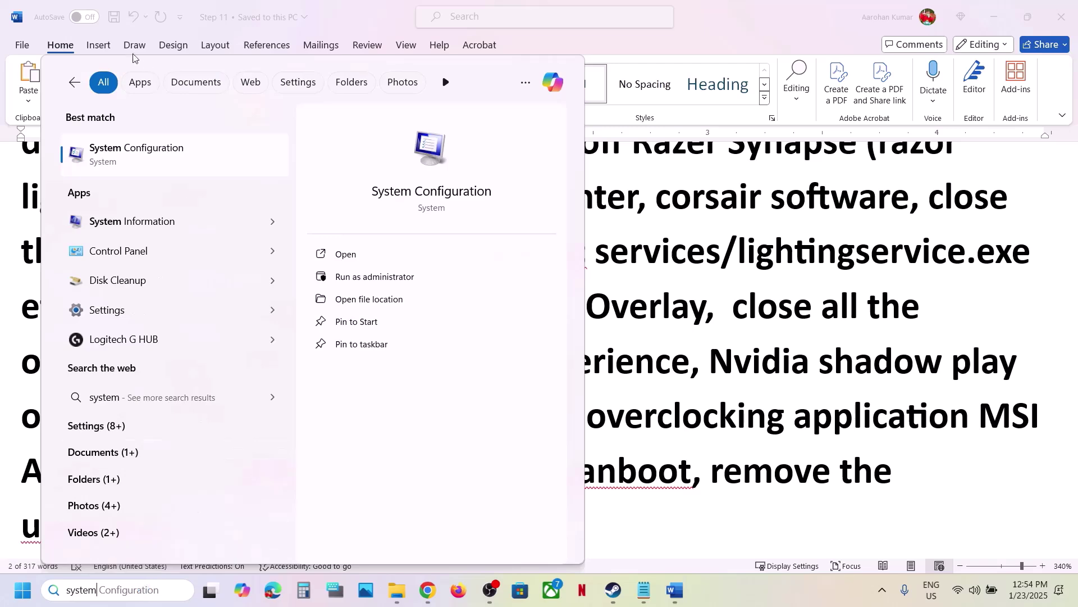
{"action": "left_click", "coordinate": [129, 163]}
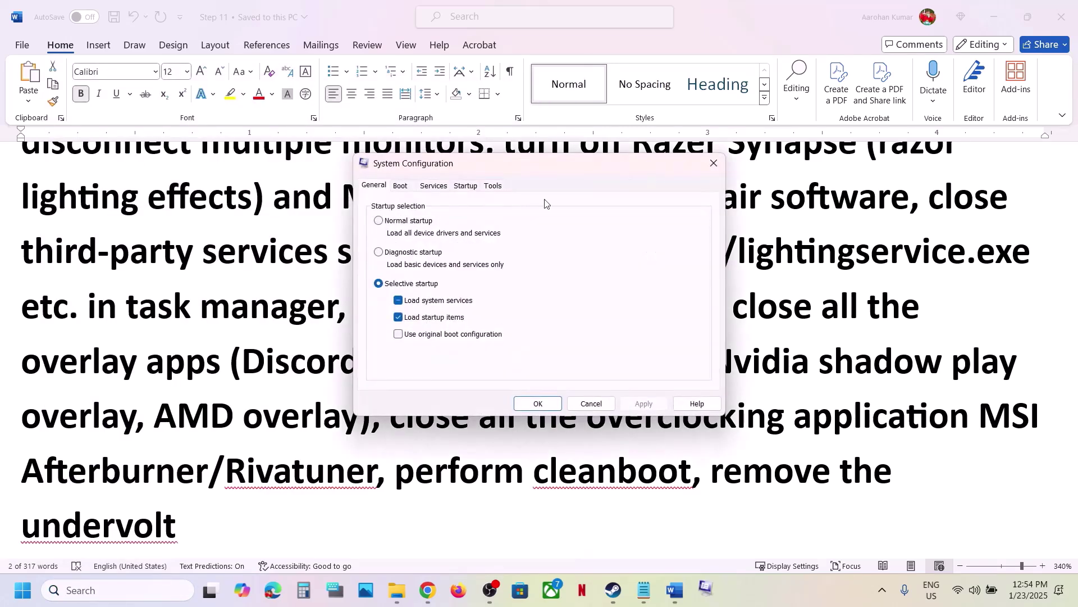
{"action": "left_click", "coordinate": [430, 188]}
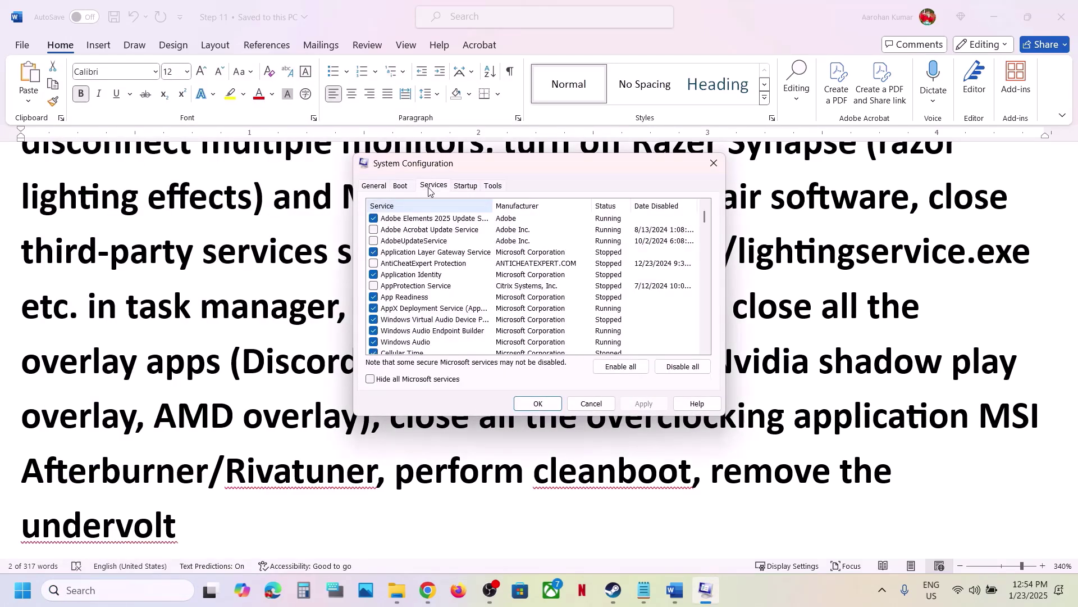